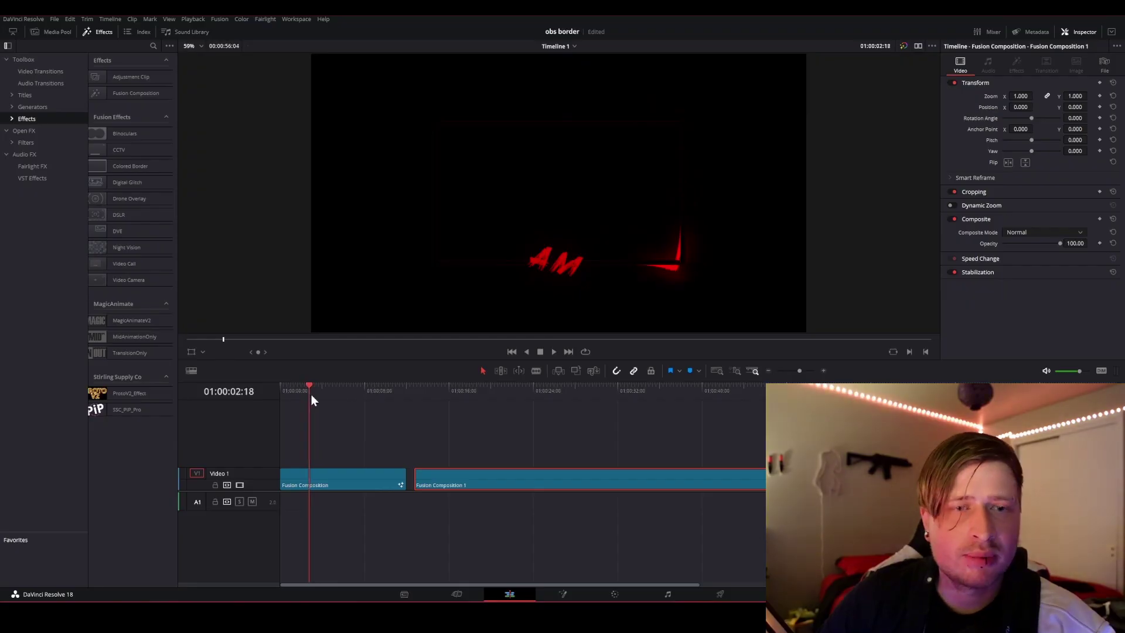
- Play through the finished logo and border animation compositions on the timeline to preview the target effect
{"action": "mouse_move", "coordinate": [312, 395]}
{"action": "left_mouse_down"}
{"action": "mouse_move", "coordinate": [318, 389]}
{"action": "mouse_move", "coordinate": [288, 390]}
{"action": "mouse_move", "coordinate": [308, 390]}
{"action": "left_mouse_up"}
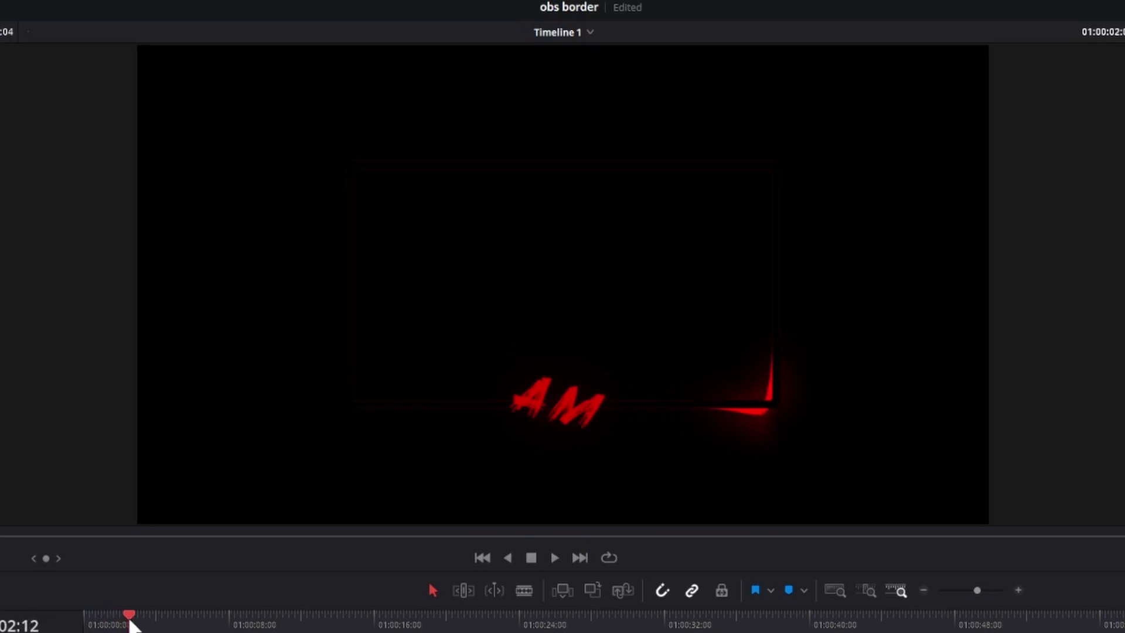
{"action": "mouse_move", "coordinate": [130, 621]}
{"action": "left_mouse_down"}
{"action": "mouse_move", "coordinate": [228, 613]}
{"action": "mouse_move", "coordinate": [315, 624]}
{"action": "left_mouse_up"}
{"action": "key", "text": "space"}
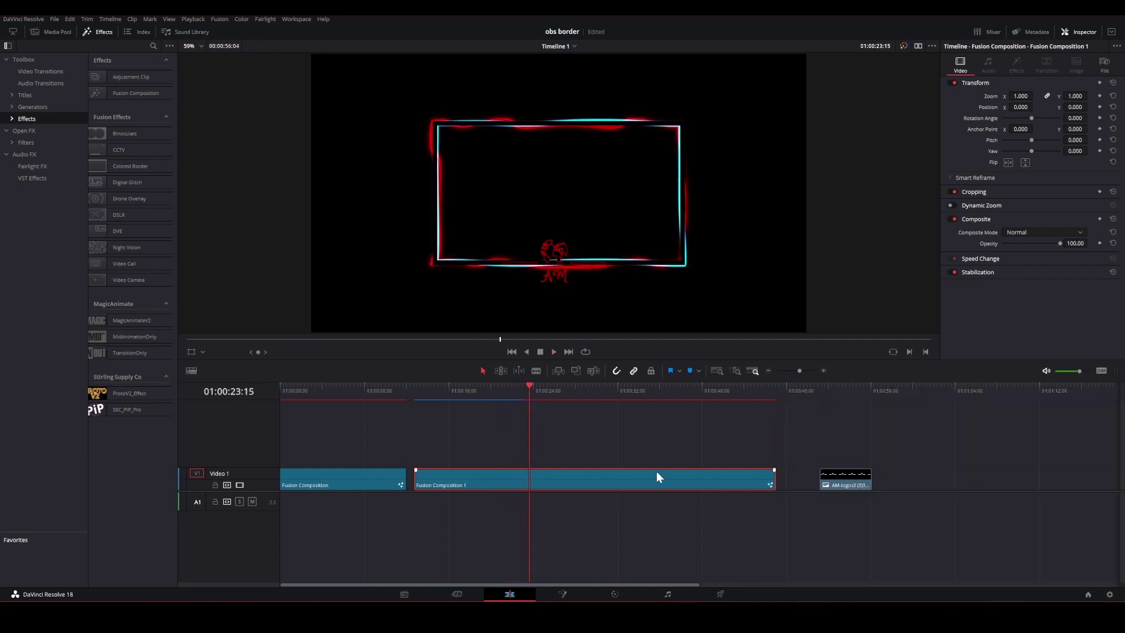
- Delete the AM-logos3 image clip from the end of the Video 1 track and save the project
{"action": "scroll", "coordinate": [502, 421], "scroll_direction": "right", "scroll_amount": 5}
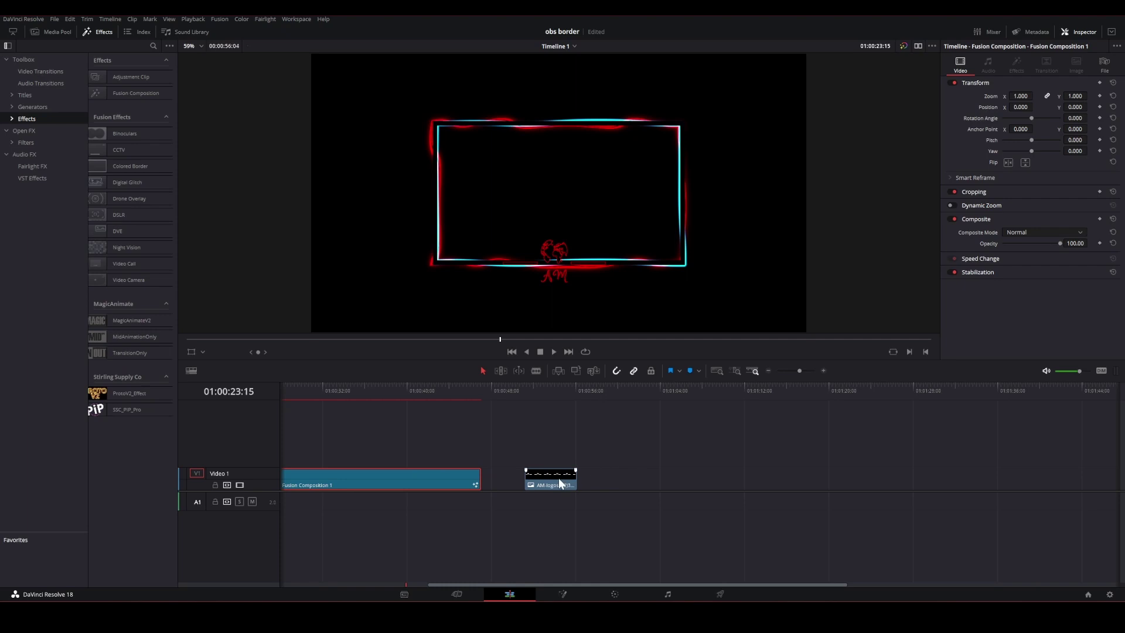
{"action": "left_click", "coordinate": [559, 482]}
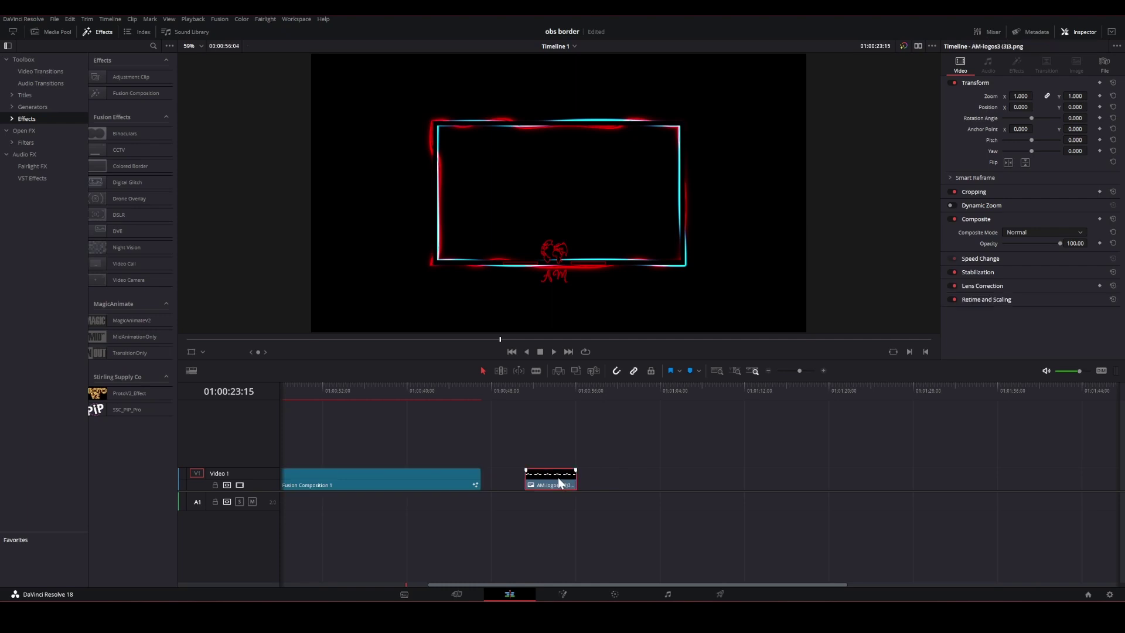
{"action": "key", "text": "Delete"}
{"action": "key", "text": "ctrl+s"}
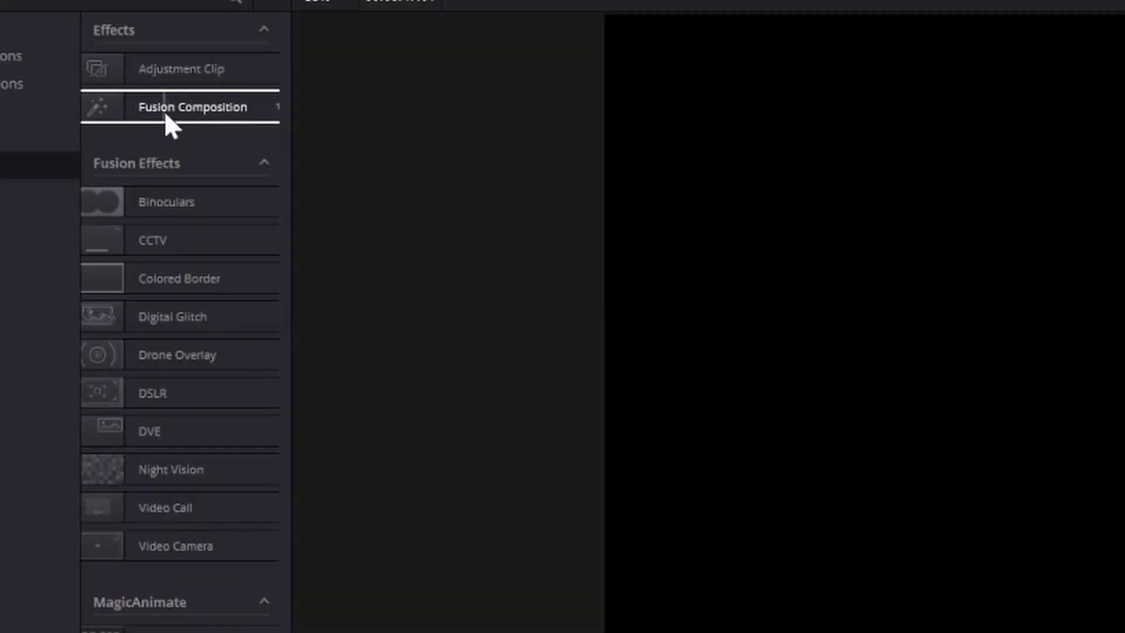
- Add a new Fusion Composition on Video 1 after the existing clips and extend its end to about 01:01:39
{"action": "left_click_drag", "start_coordinate": [164, 110], "coordinate": [1124, 632]}
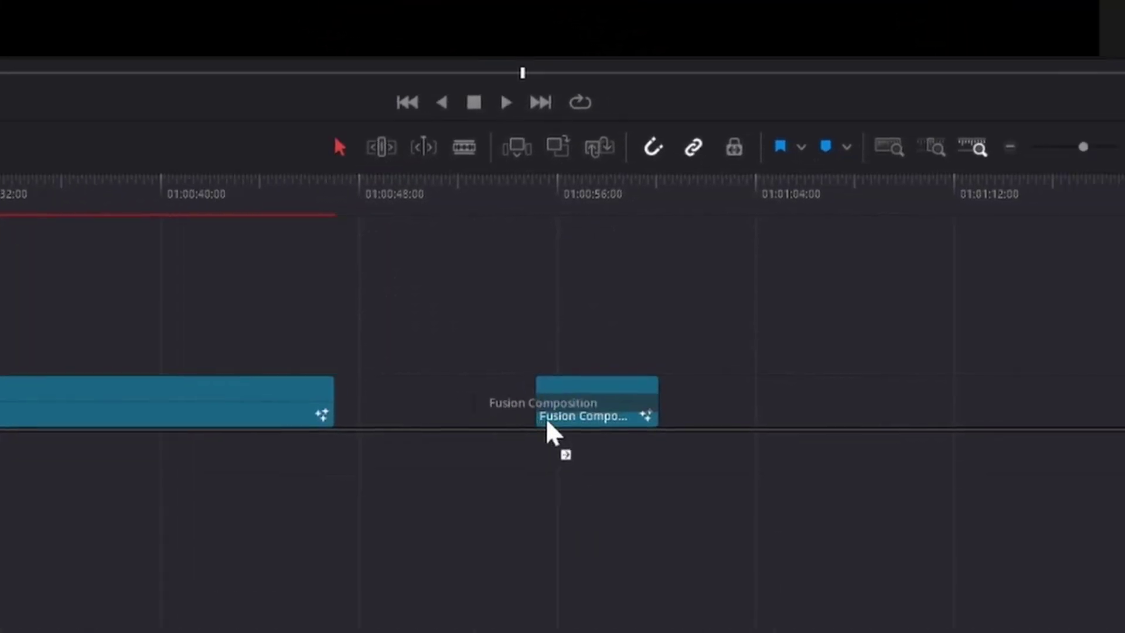
{"action": "left_click_drag", "start_coordinate": [547, 417], "coordinate": [551, 417]}
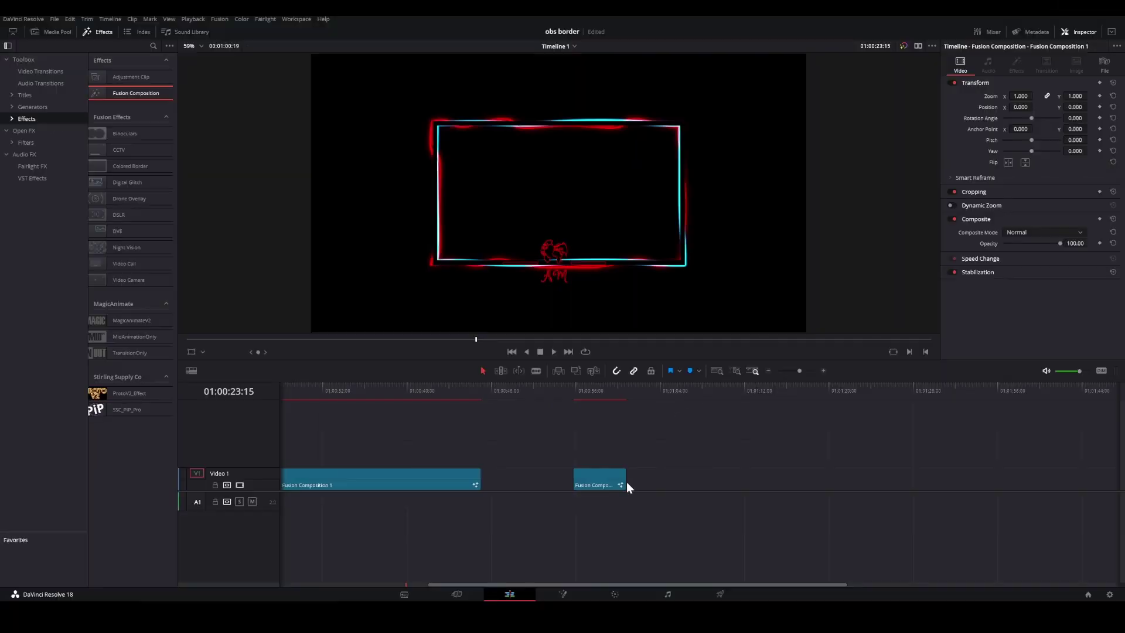
{"action": "left_click_drag", "start_coordinate": [626, 477], "coordinate": [959, 486]}
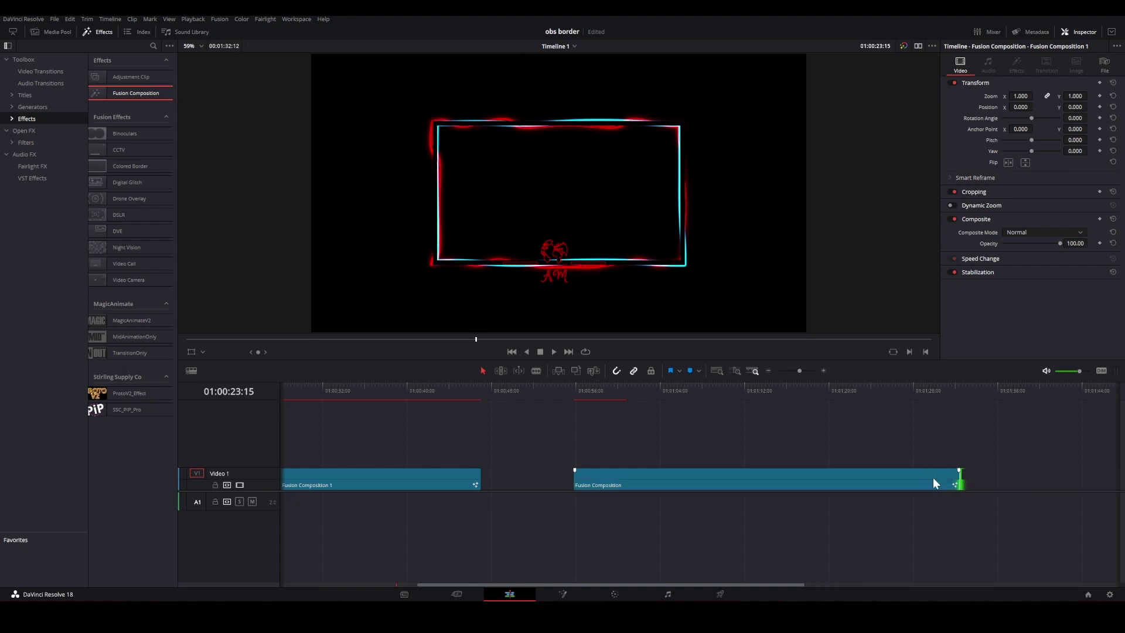
{"action": "left_click", "coordinate": [574, 389]}
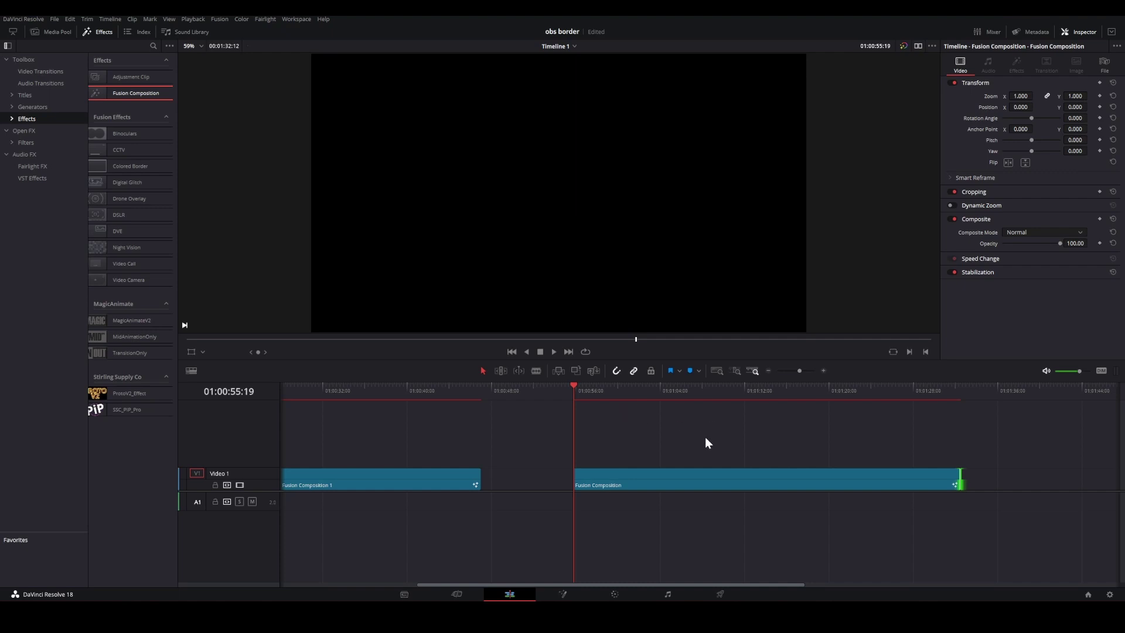
{"action": "left_click_drag", "start_coordinate": [961, 487], "coordinate": [1029, 485]}
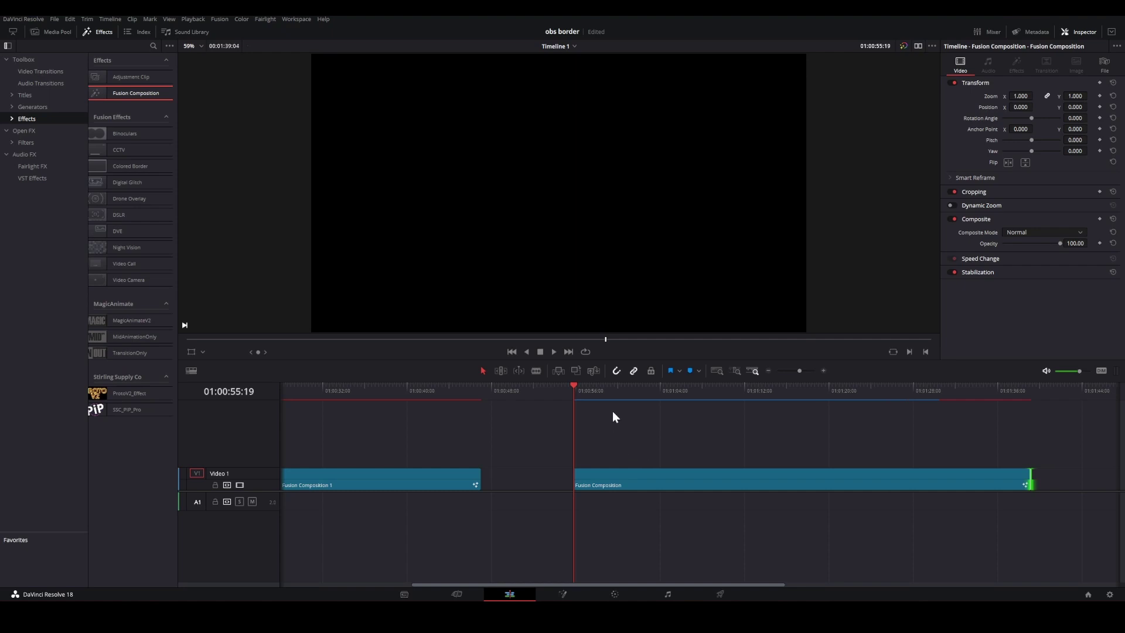
- Place the playhead within the new Fusion Composition clip, select it and open it on the Fusion page
{"action": "left_click_drag", "start_coordinate": [617, 388], "coordinate": [673, 484]}
{"action": "left_click", "coordinate": [689, 477]}
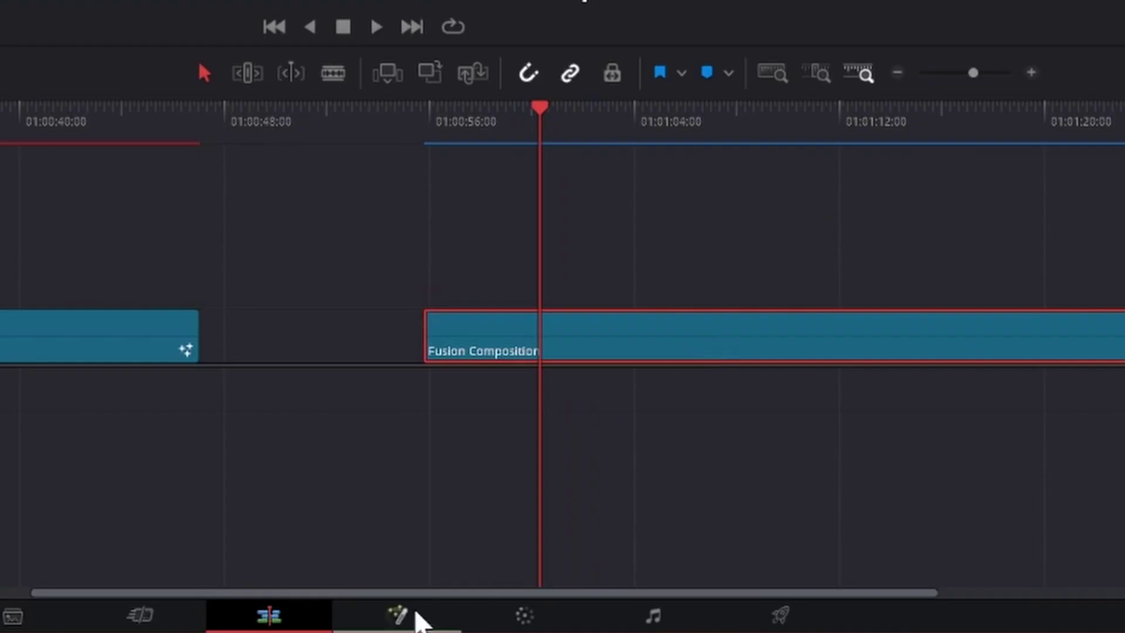
{"action": "left_click", "coordinate": [564, 592]}
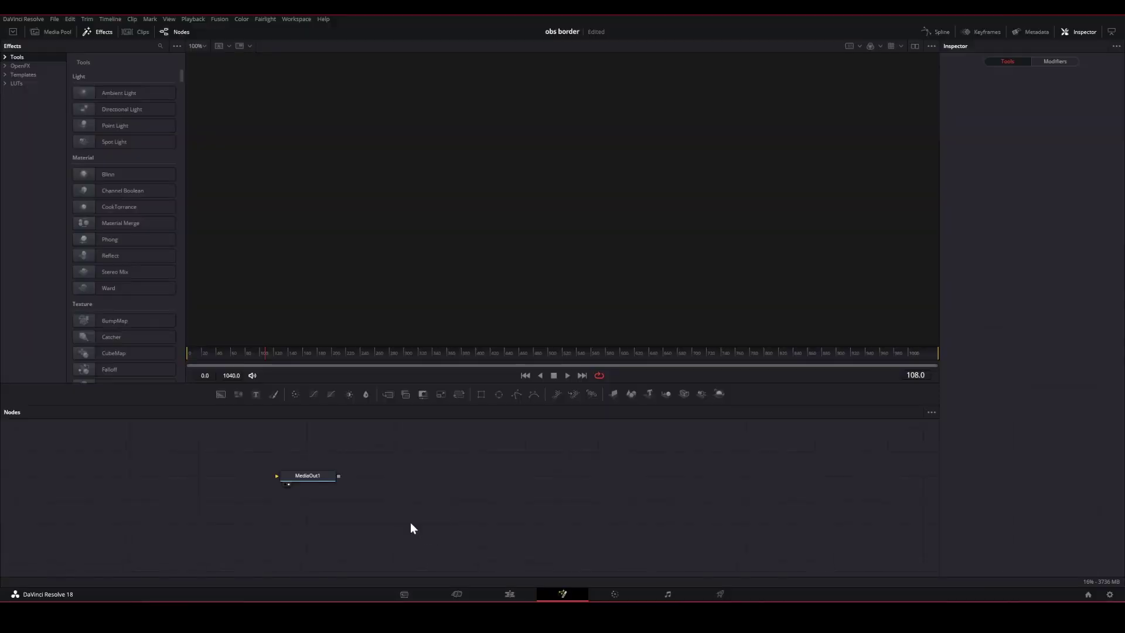
- Add a Background node connected to MediaOut1, space the two nodes apart, and set the background's alpha to 0
{"action": "left_click_drag", "start_coordinate": [300, 479], "coordinate": [744, 527]}
{"action": "left_click_drag", "start_coordinate": [221, 393], "coordinate": [743, 521]}
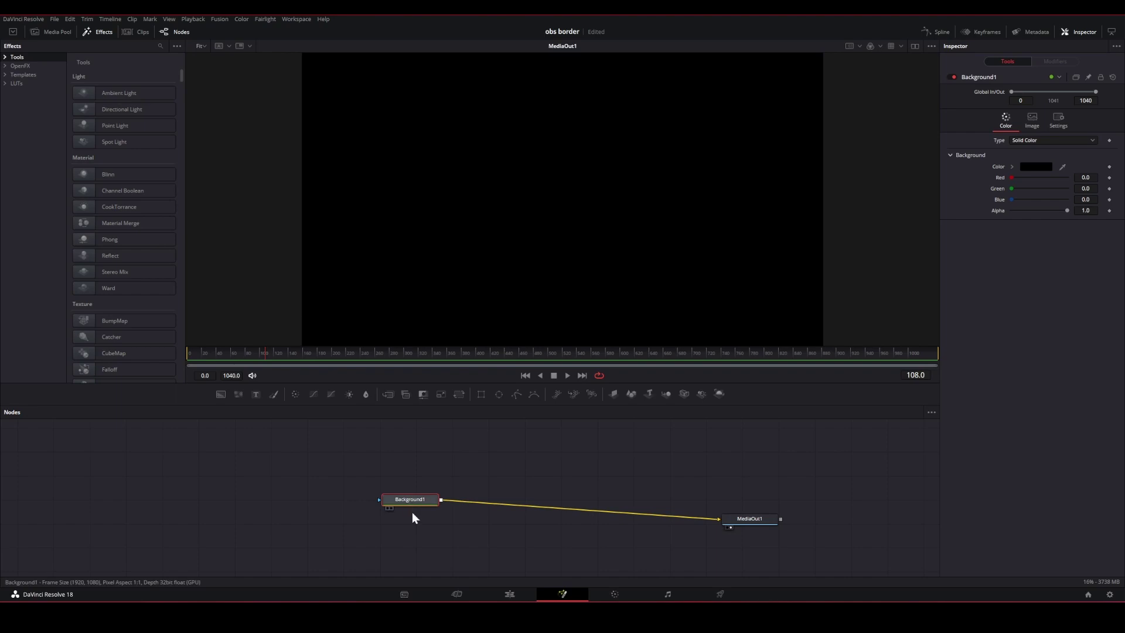
{"action": "left_click_drag", "start_coordinate": [413, 500], "coordinate": [368, 522]}
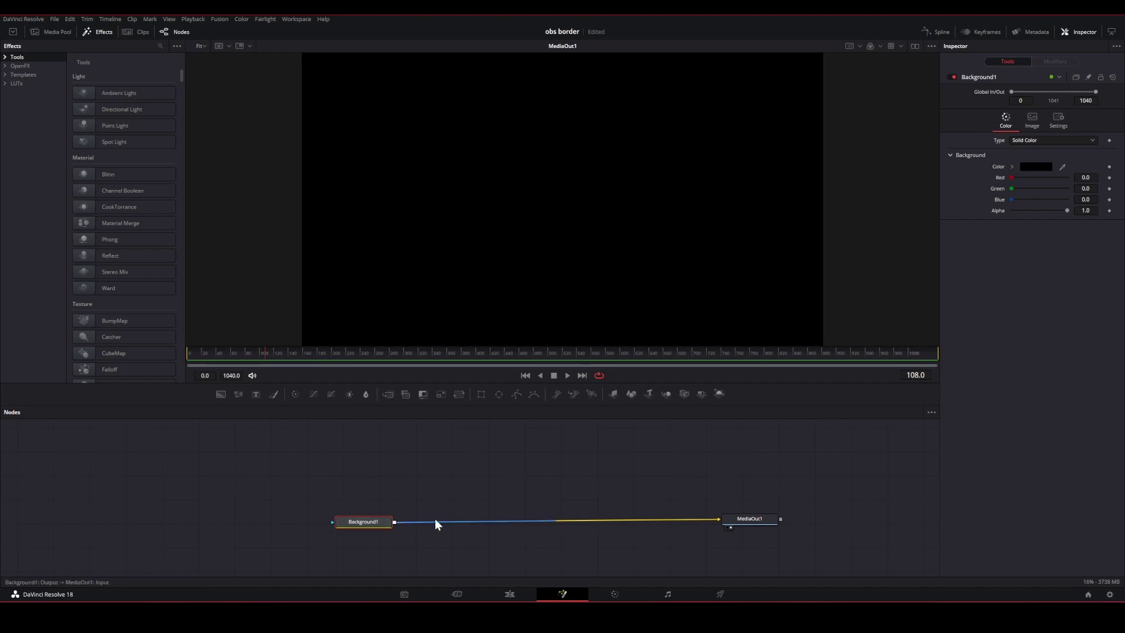
{"action": "left_click_drag", "start_coordinate": [1069, 208], "coordinate": [987, 206]}
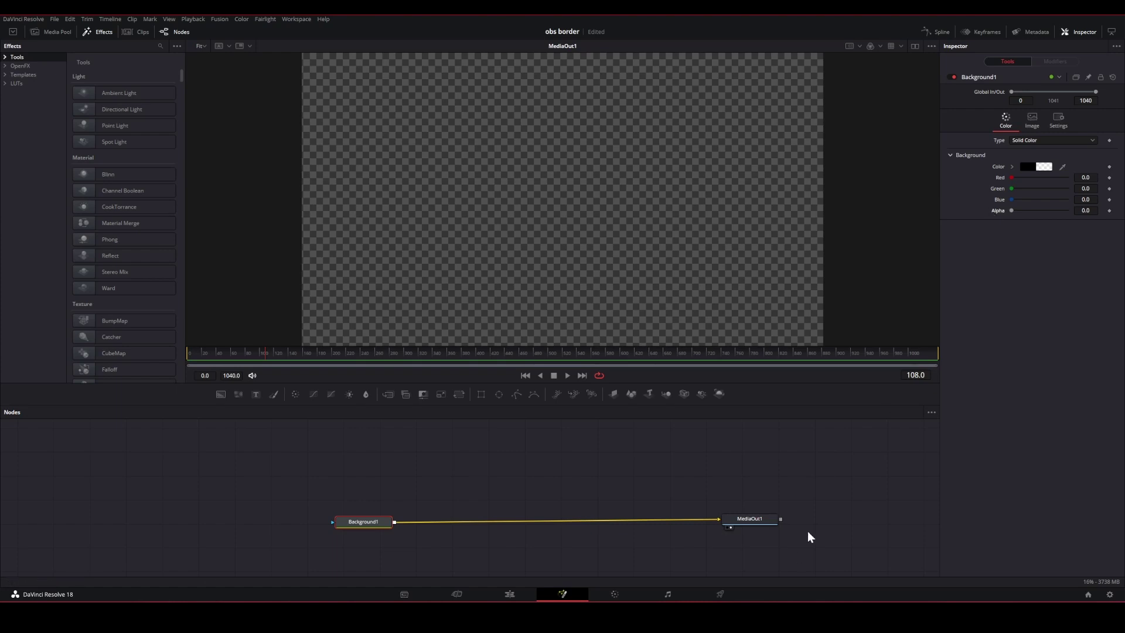
- Add a second Background node above the flow and merge it over Background1
{"action": "left_click_drag", "start_coordinate": [754, 512], "coordinate": [760, 516]}
{"action": "left_click_drag", "start_coordinate": [222, 395], "coordinate": [470, 497]}
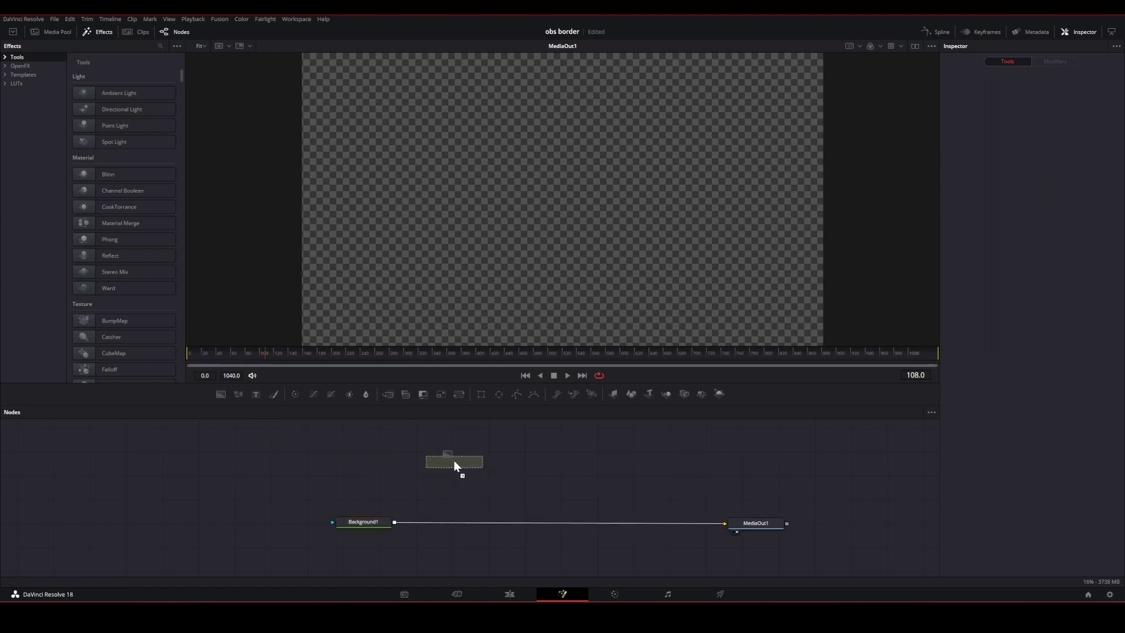
{"action": "left_click_drag", "start_coordinate": [456, 458], "coordinate": [393, 521]}
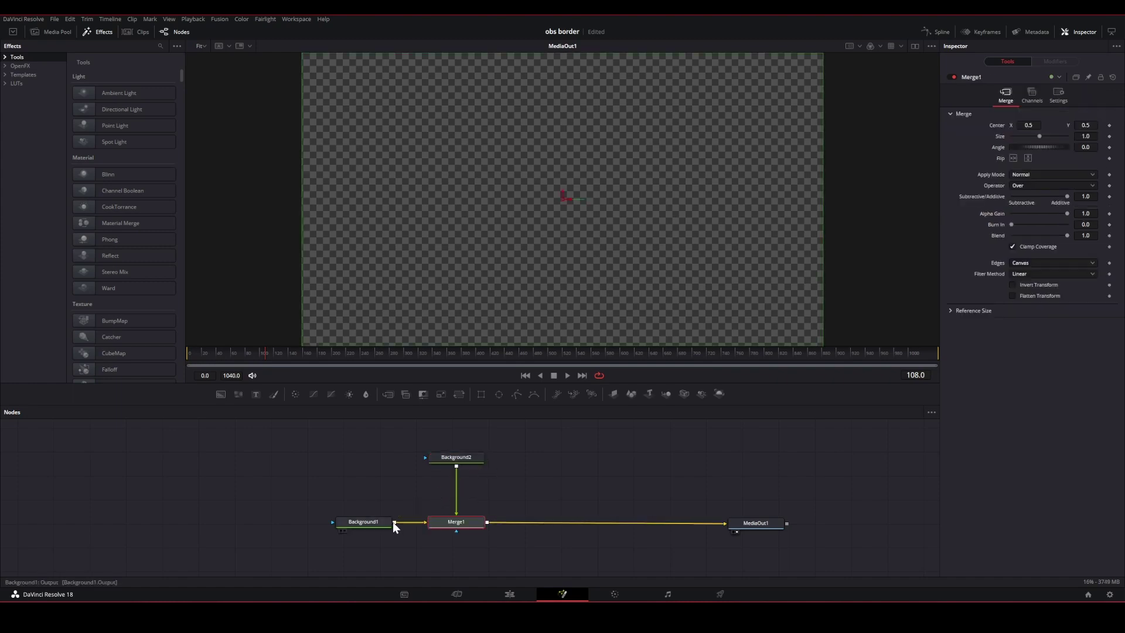
{"action": "left_click_drag", "start_coordinate": [464, 460], "coordinate": [468, 458]}
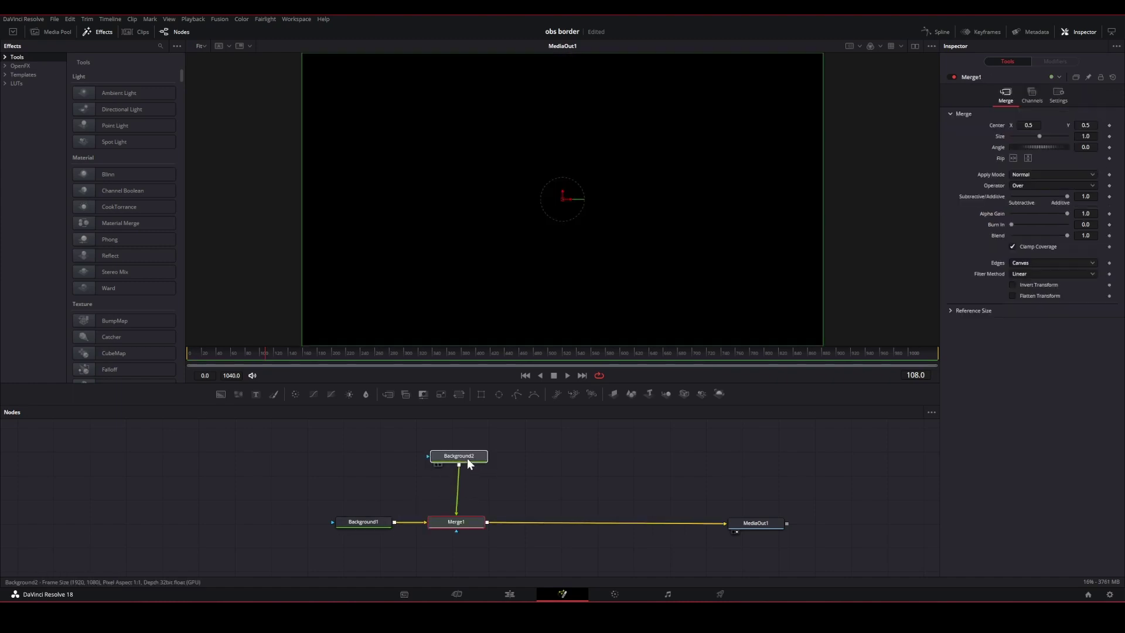
- Mask Background2 with a Rectangle, turn off Solid and set the border width to 0.009
{"action": "left_click", "coordinate": [501, 437]}
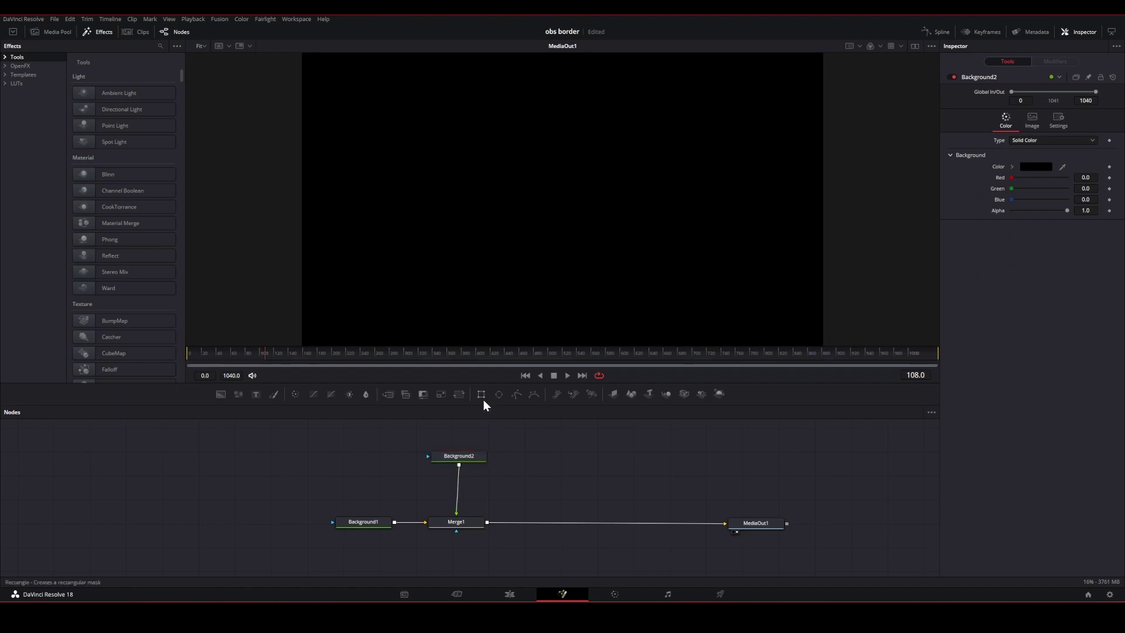
{"action": "left_click_drag", "start_coordinate": [481, 402], "coordinate": [446, 459]}
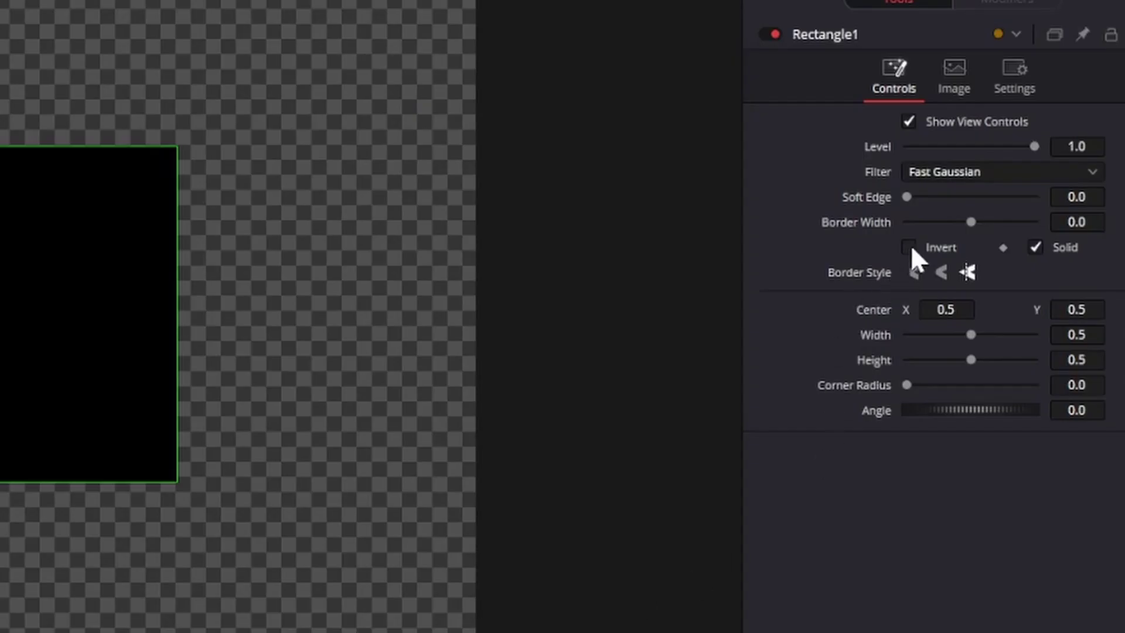
{"action": "left_click", "coordinate": [1035, 247]}
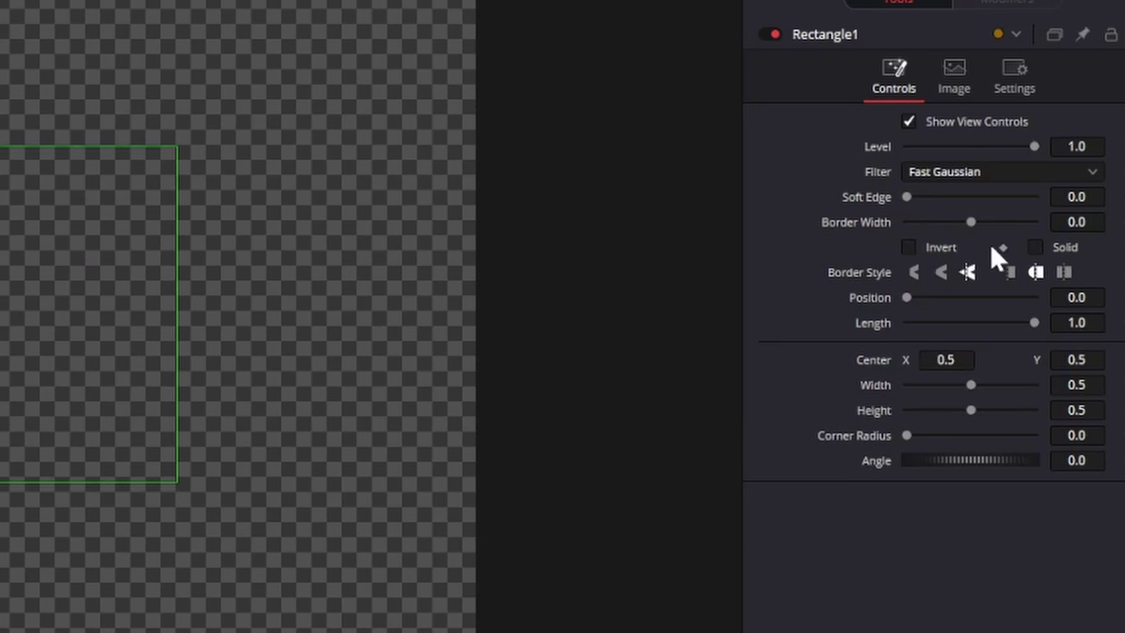
{"action": "left_click_drag", "start_coordinate": [1076, 221], "coordinate": [1083, 221]}
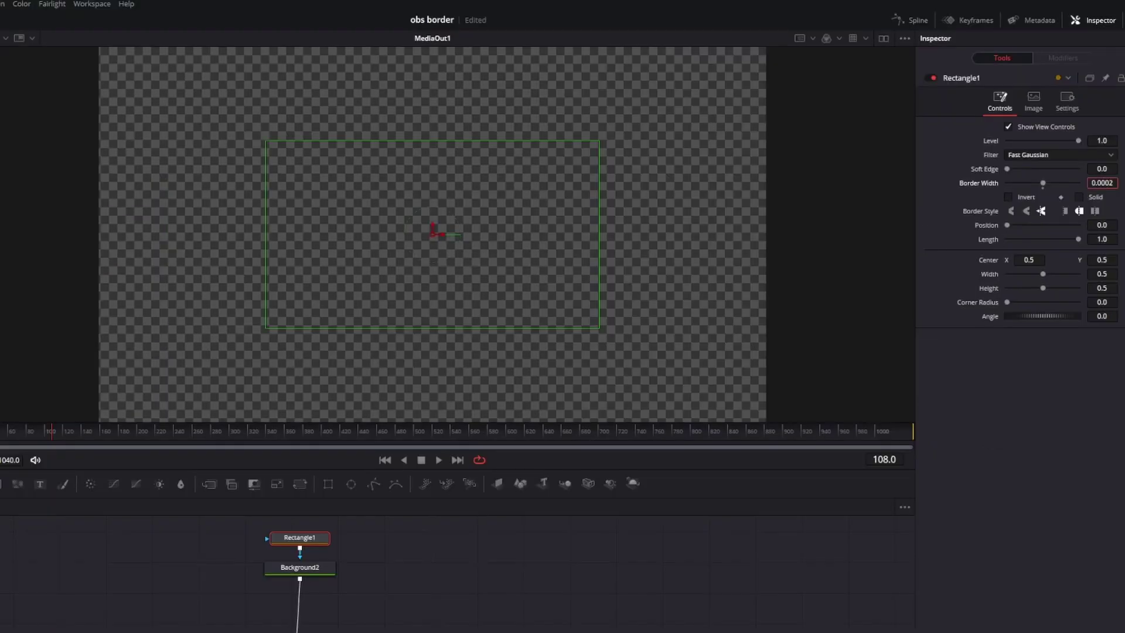
{"action": "left_click_drag", "start_coordinate": [1102, 183], "coordinate": [1115, 183]}
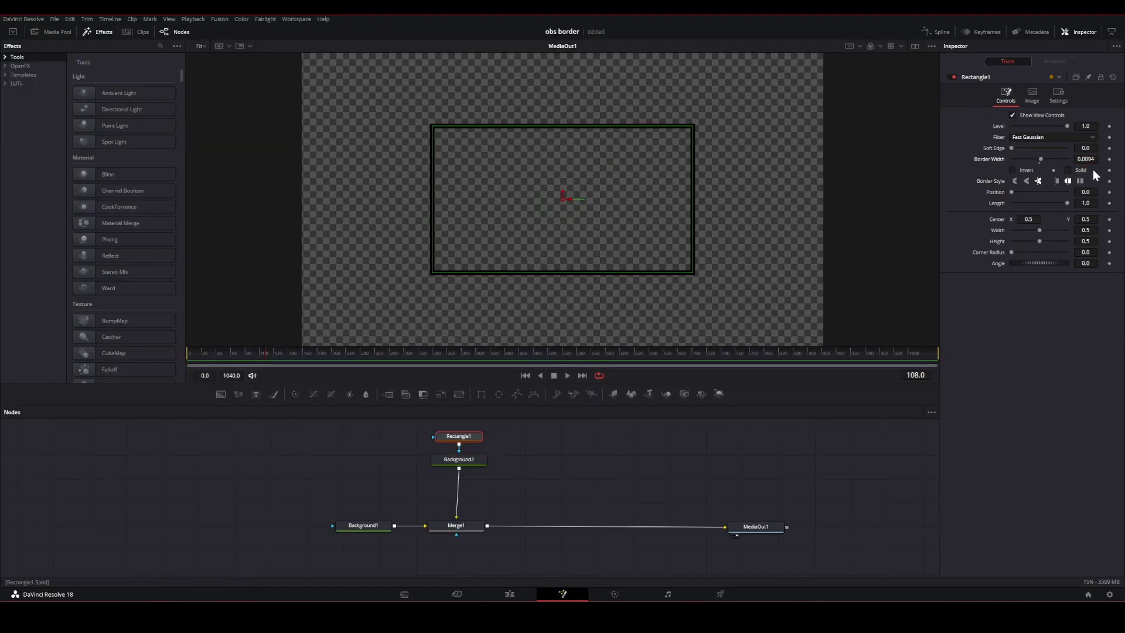
{"action": "left_click", "coordinate": [812, 453]}
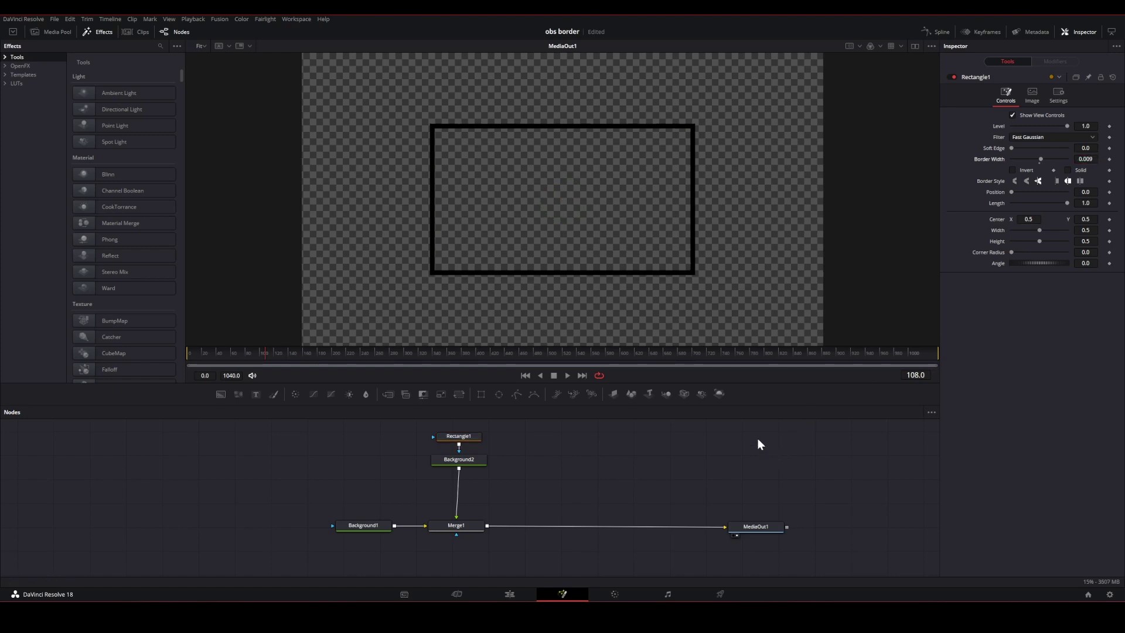
- Move the Rectangle1, Background2 and Merge1 nodes together next to MediaOut1
{"action": "left_click_drag", "start_coordinate": [416, 431], "coordinate": [666, 528]}
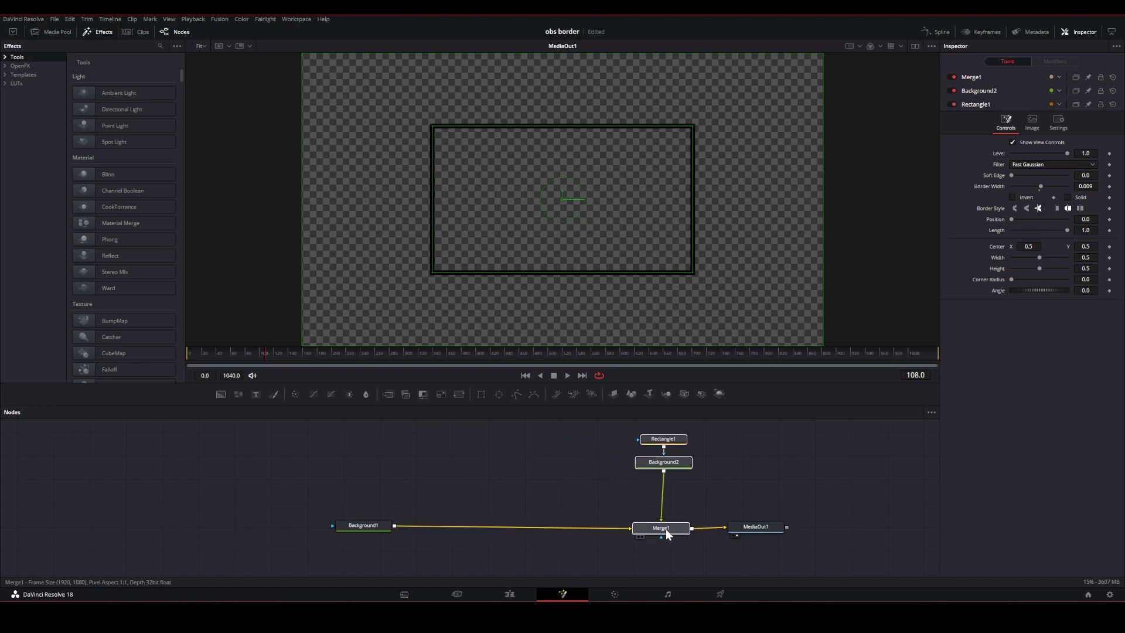
{"action": "left_click", "coordinate": [666, 529]}
{"action": "left_click", "coordinate": [775, 471]}
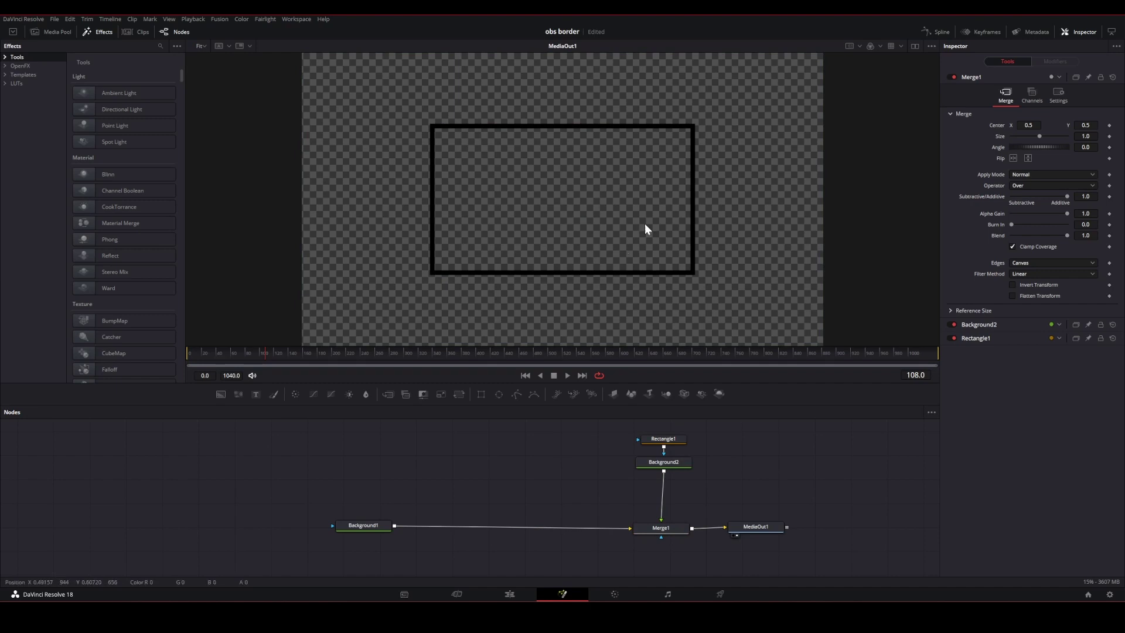
- Duplicate the Rectangle1, Background2 and Merge1 nodes and place the copies between Background1 and Merge1, connected in the flow
{"action": "left_click", "coordinate": [666, 465]}
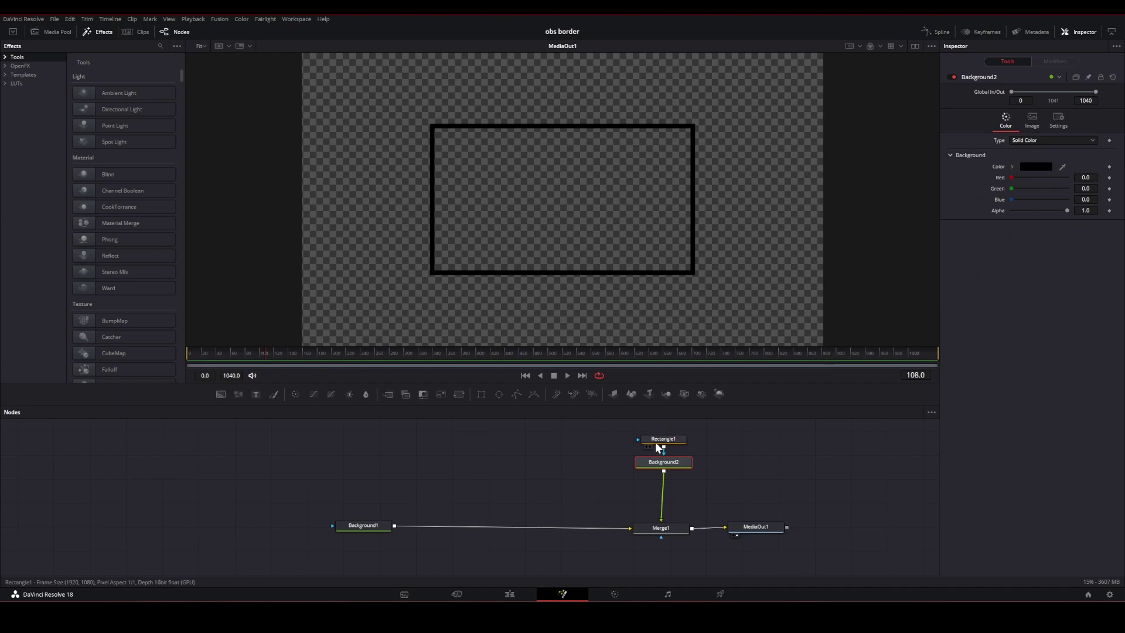
{"action": "left_click", "coordinate": [664, 441]}
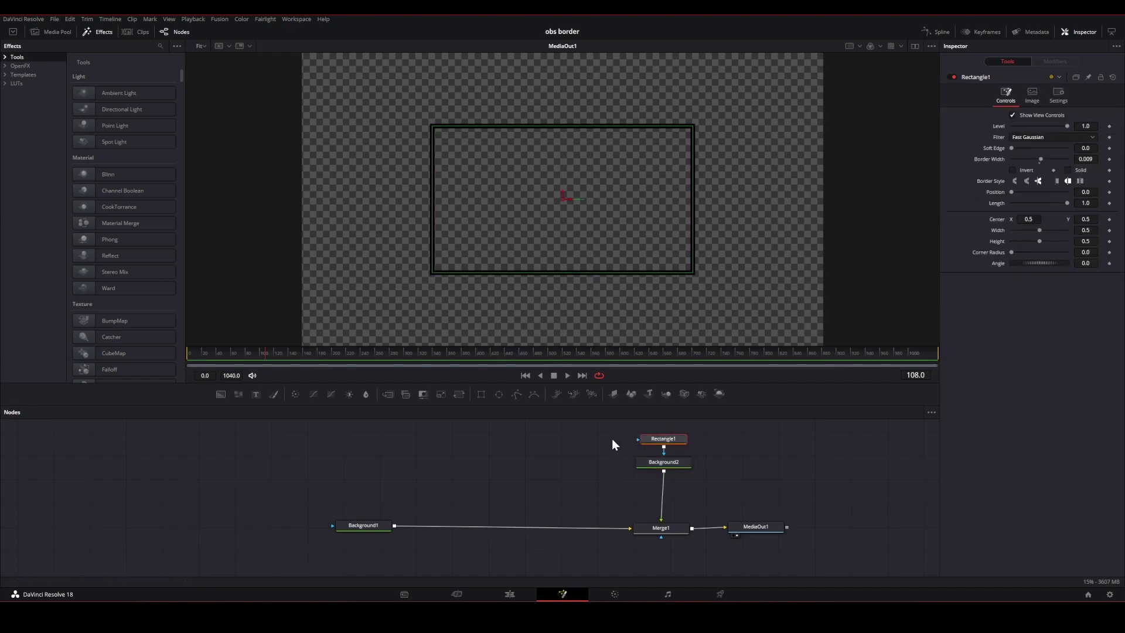
{"action": "left_click_drag", "start_coordinate": [611, 438], "coordinate": [692, 540]}
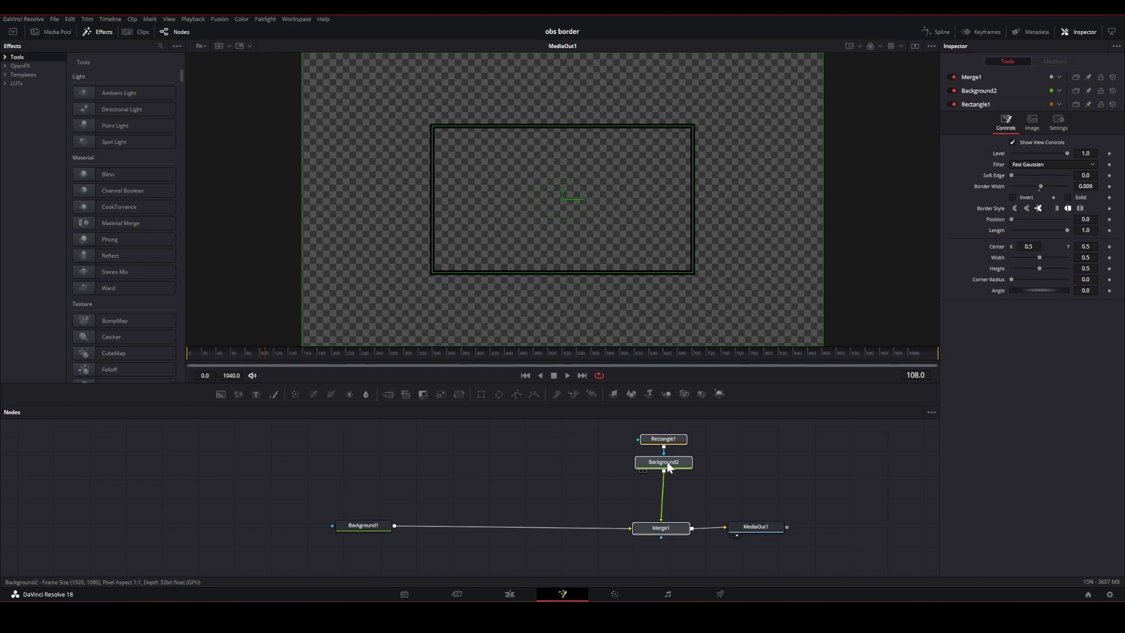
{"action": "left_click", "coordinate": [528, 463]}
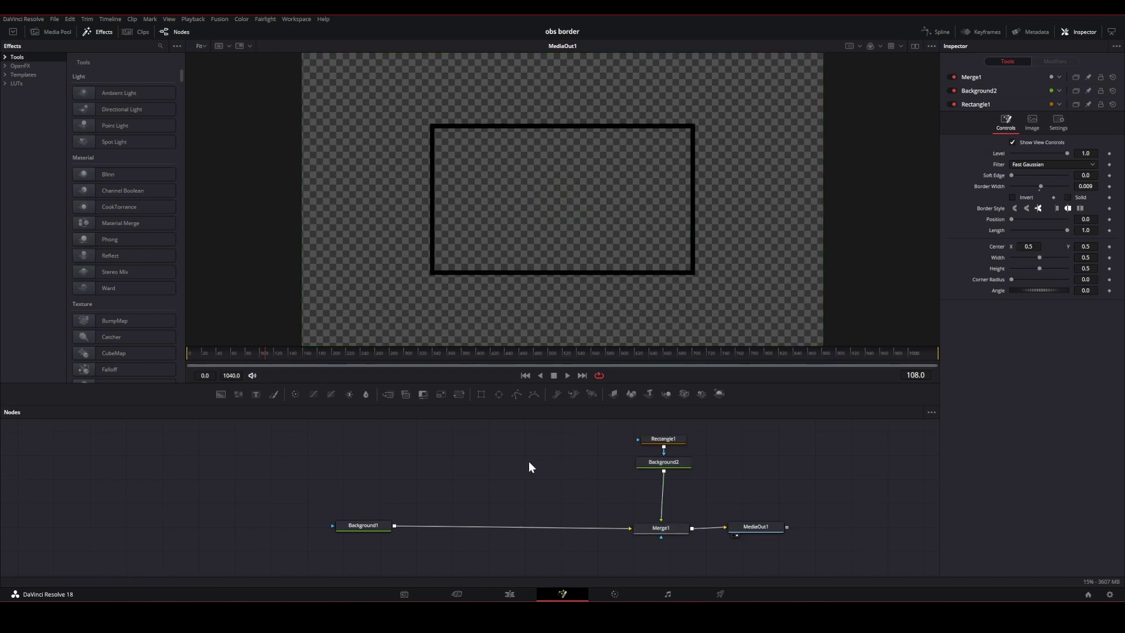
{"action": "key", "text": "ctrl+v"}
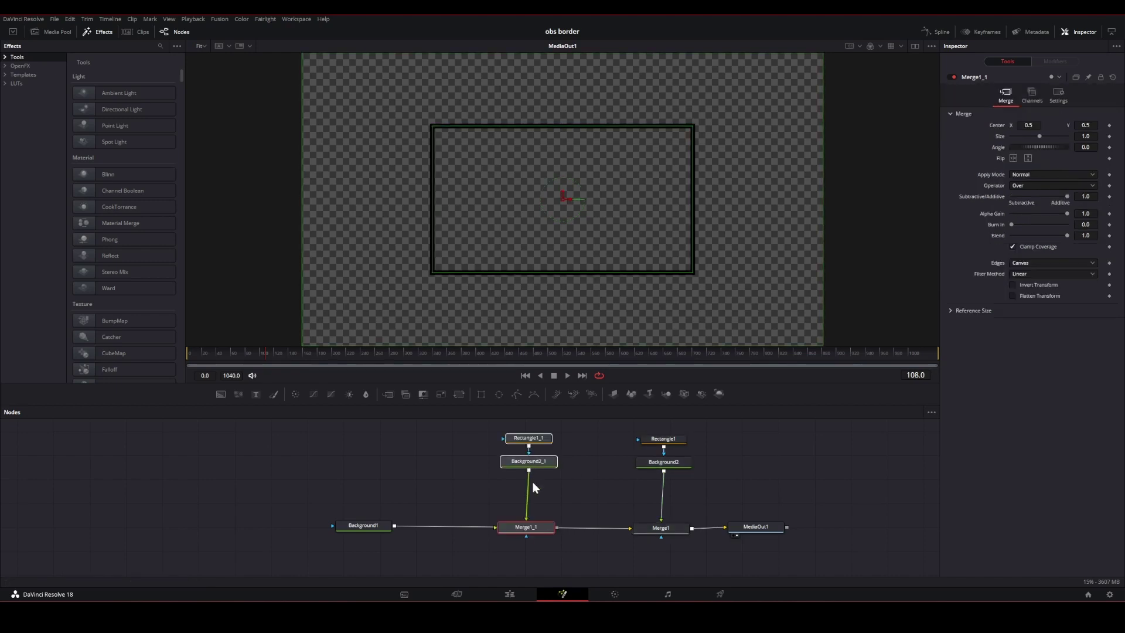
{"action": "left_click_drag", "start_coordinate": [535, 528], "coordinate": [566, 526]}
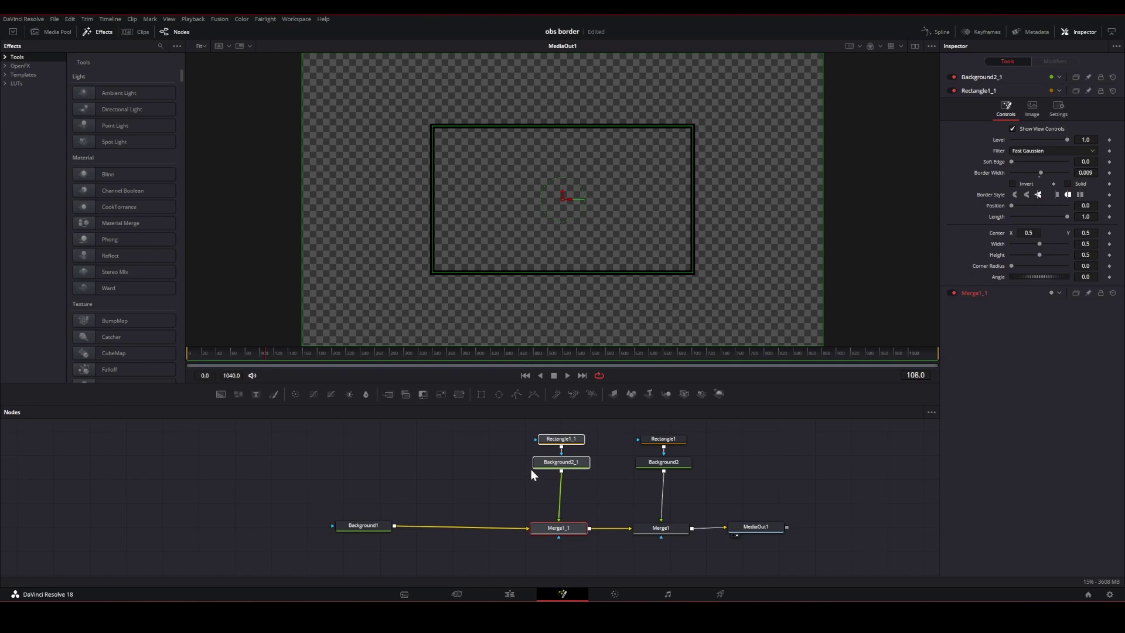
{"action": "left_click", "coordinate": [490, 460]}
- Try shifting the duplicated border sideways by lowering Merge1_1's center X to about 0.4, and undo the shift
{"action": "left_click", "coordinate": [557, 529]}
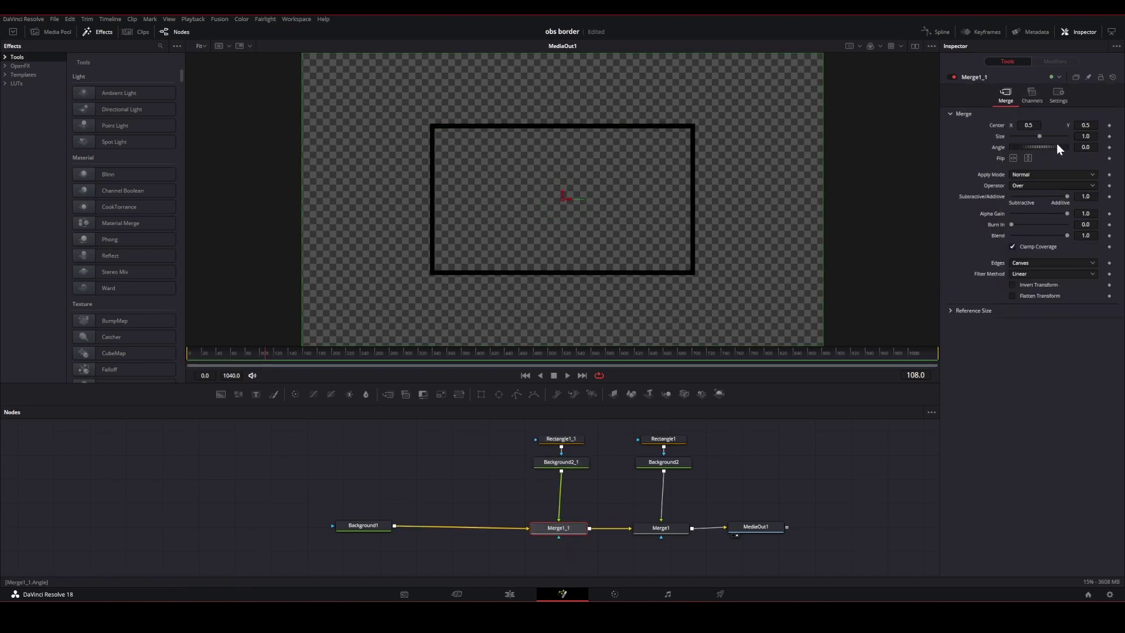
{"action": "left_click_drag", "start_coordinate": [1035, 123], "coordinate": [996, 124]}
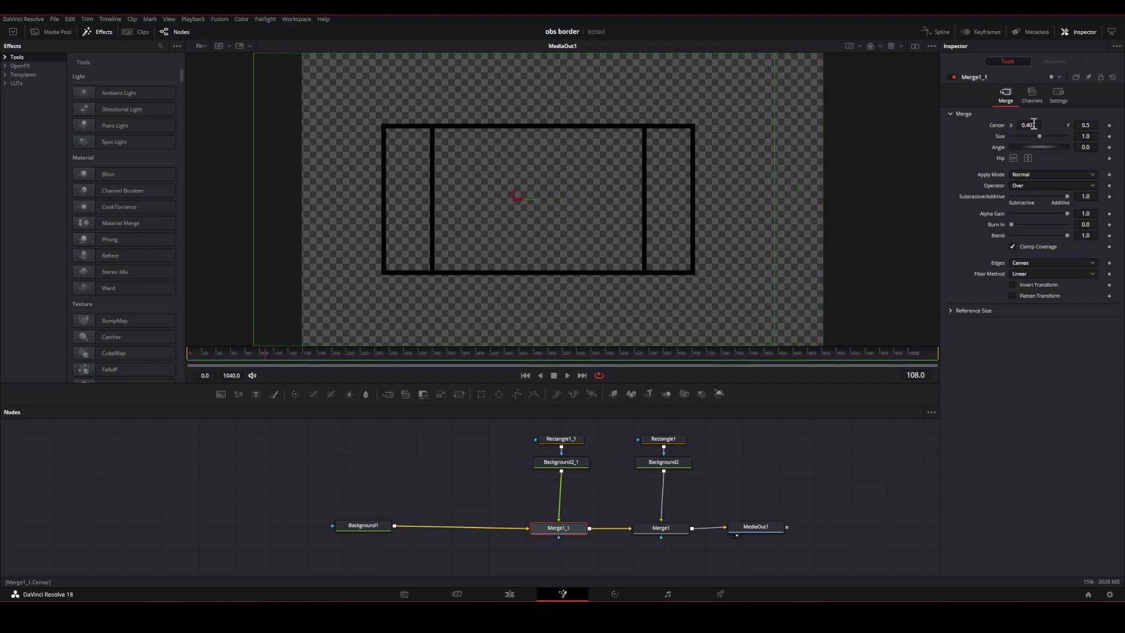
{"action": "key", "text": "ctrl+z"}
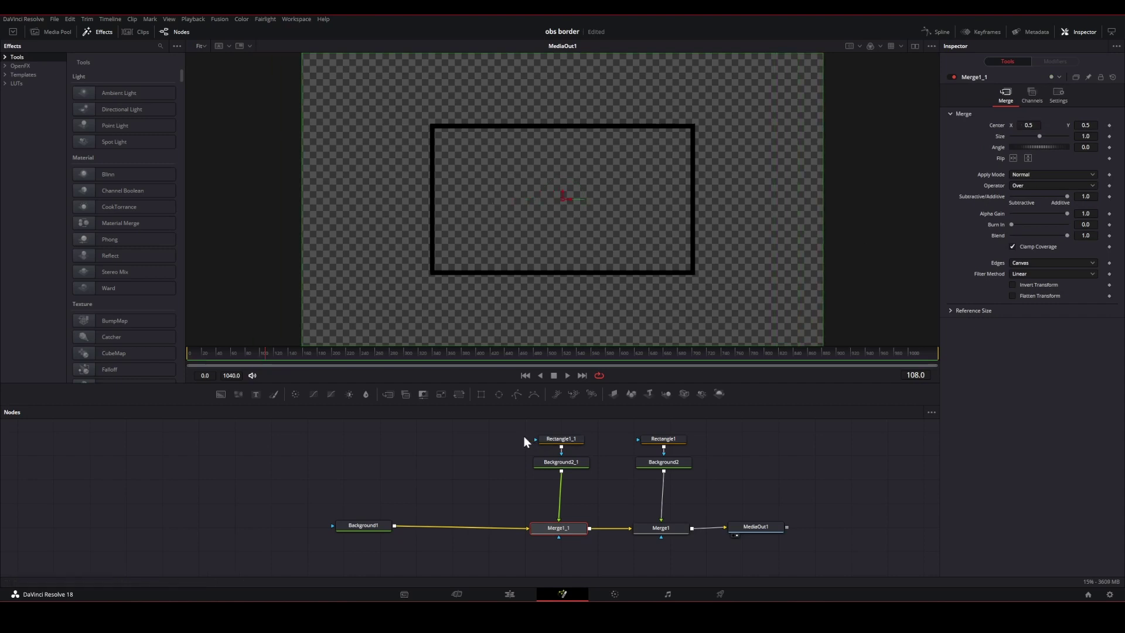
- Tidy the duplicated node column and set Background2_1's color to red, #e70004
{"action": "left_click_drag", "start_coordinate": [520, 432], "coordinate": [563, 445]}
{"action": "left_click", "coordinate": [571, 531]}
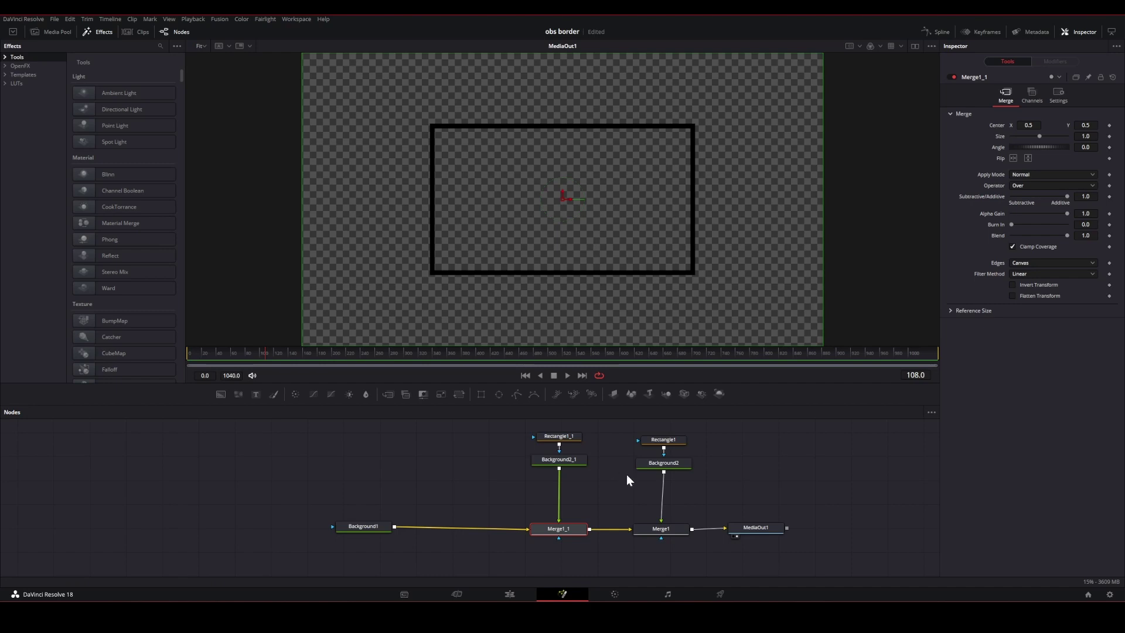
{"action": "left_click", "coordinate": [572, 461]}
{"action": "left_click", "coordinate": [1025, 168]}
{"action": "left_click_drag", "start_coordinate": [581, 248], "coordinate": [555, 232]}
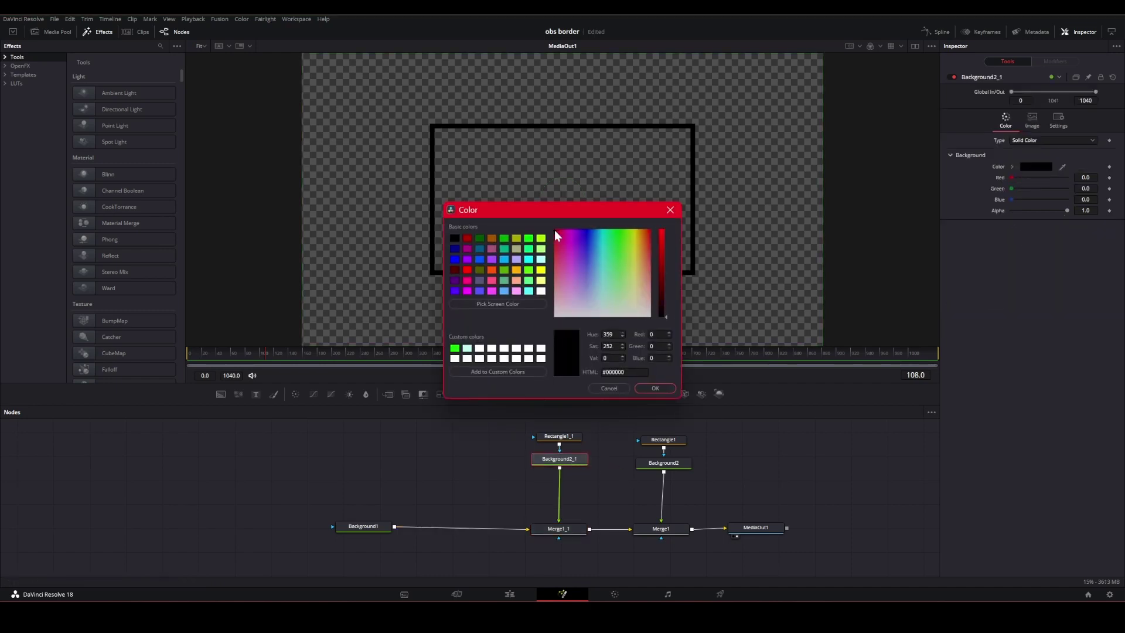
{"action": "left_click_drag", "start_coordinate": [667, 318], "coordinate": [668, 236]}
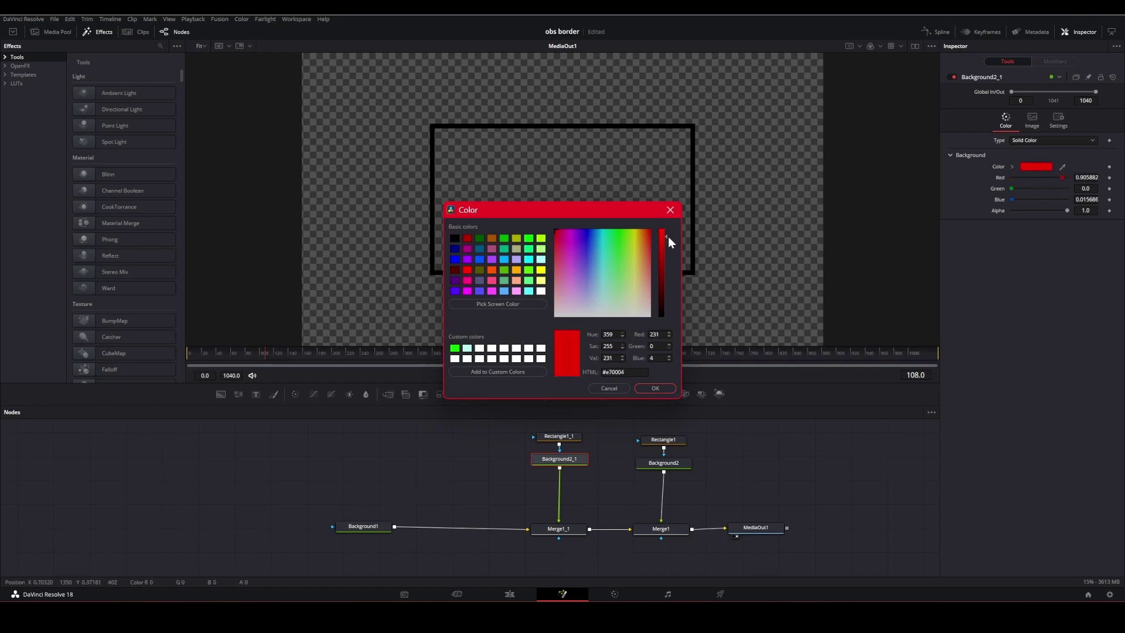
{"action": "left_click", "coordinate": [656, 389]}
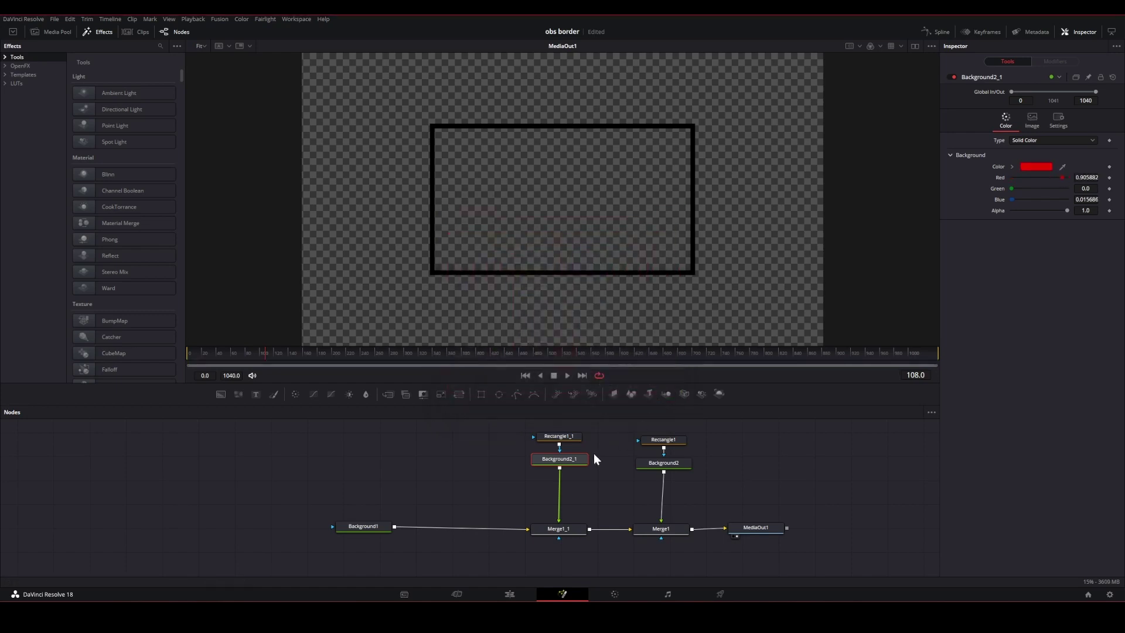
- Try shifting the red border behind the black one by lowering Merge1_1's center X to about 0.42, and undo it
{"action": "left_click", "coordinate": [577, 531]}
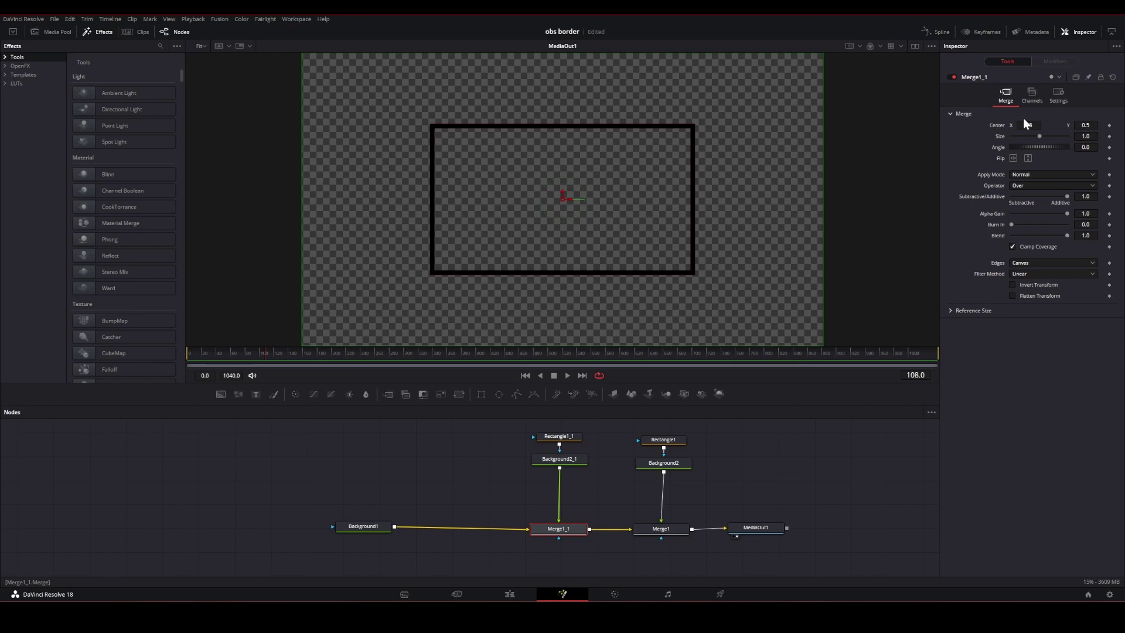
{"action": "left_click_drag", "start_coordinate": [1034, 127], "coordinate": [1033, 128]}
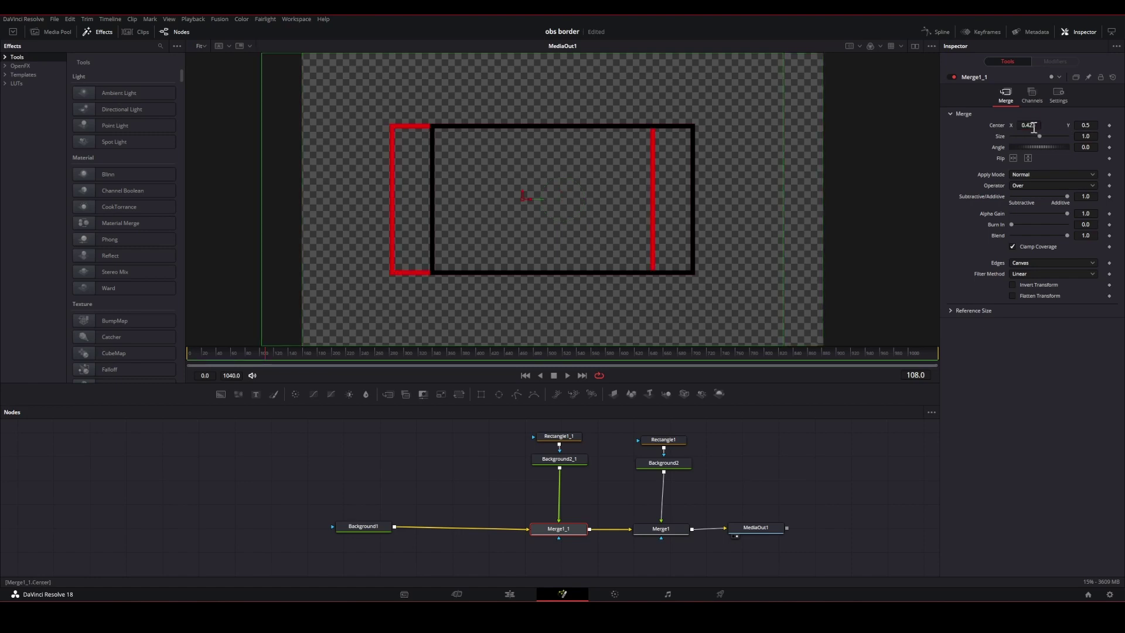
{"action": "key", "text": "ctrl+z"}
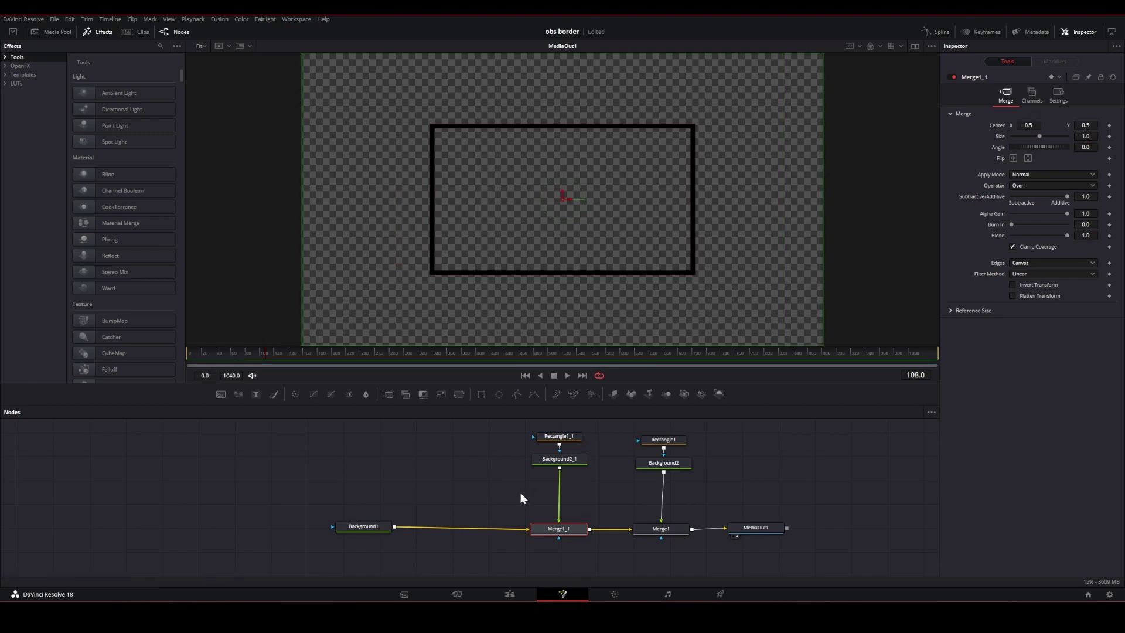
- Insert the OpenFX Ripples effect between Background2_1 and Merge1_1, and save the project
{"action": "left_click", "coordinate": [559, 459]}
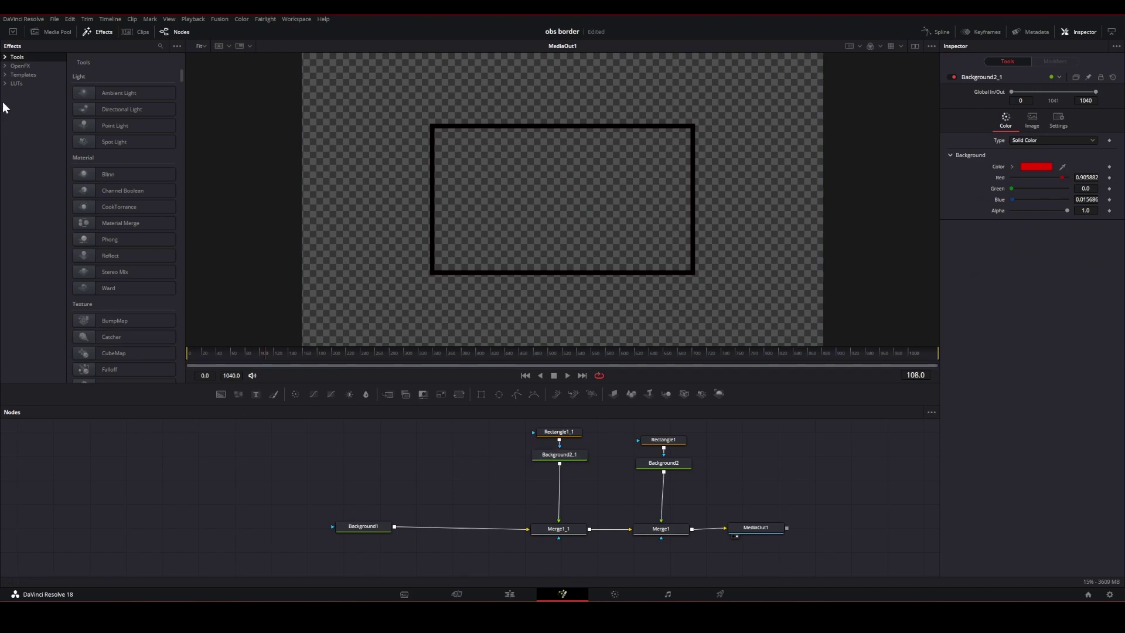
{"action": "left_click", "coordinate": [106, 31]}
{"action": "left_click", "coordinate": [107, 31]}
{"action": "left_click", "coordinate": [20, 66]}
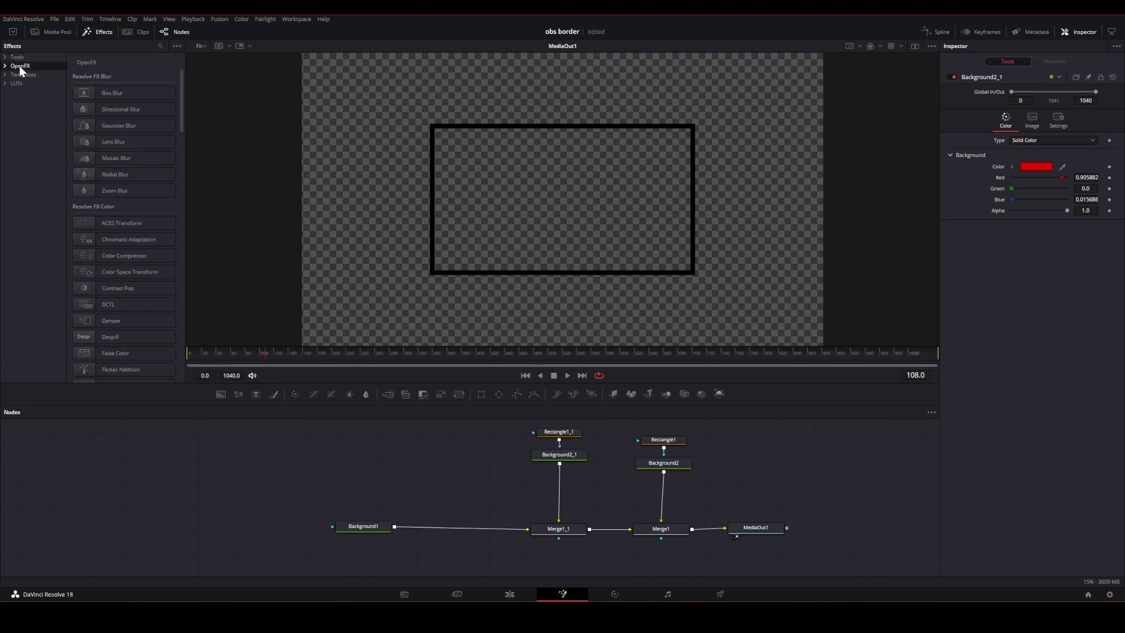
{"action": "scroll", "coordinate": [148, 301], "scroll_direction": "down", "scroll_amount": 6}
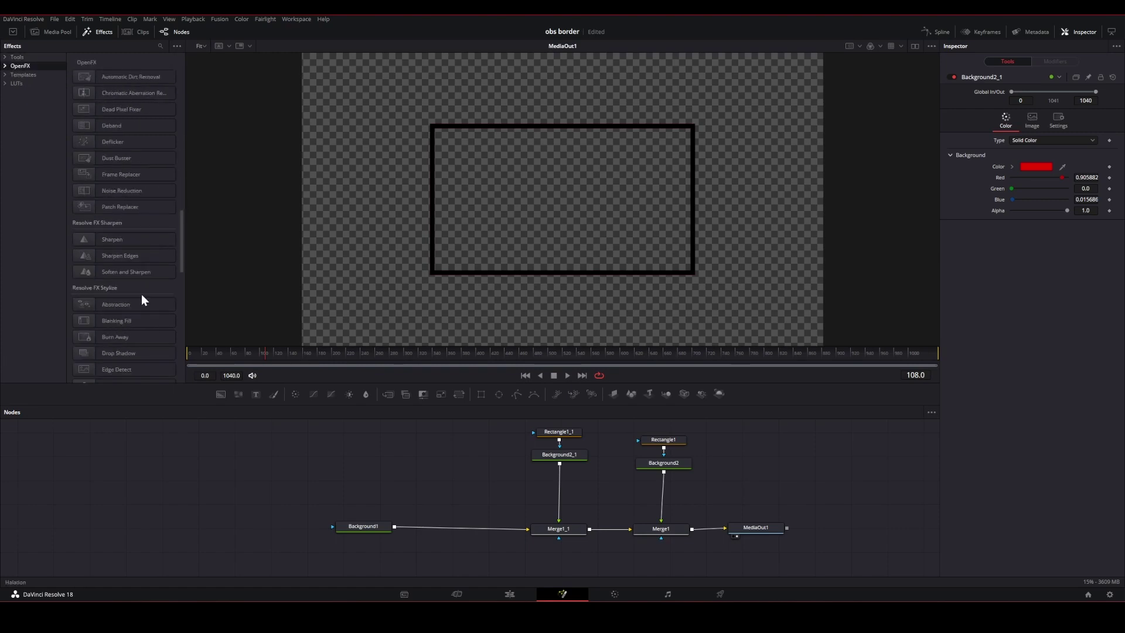
{"action": "scroll", "coordinate": [142, 294], "scroll_direction": "down", "scroll_amount": 5}
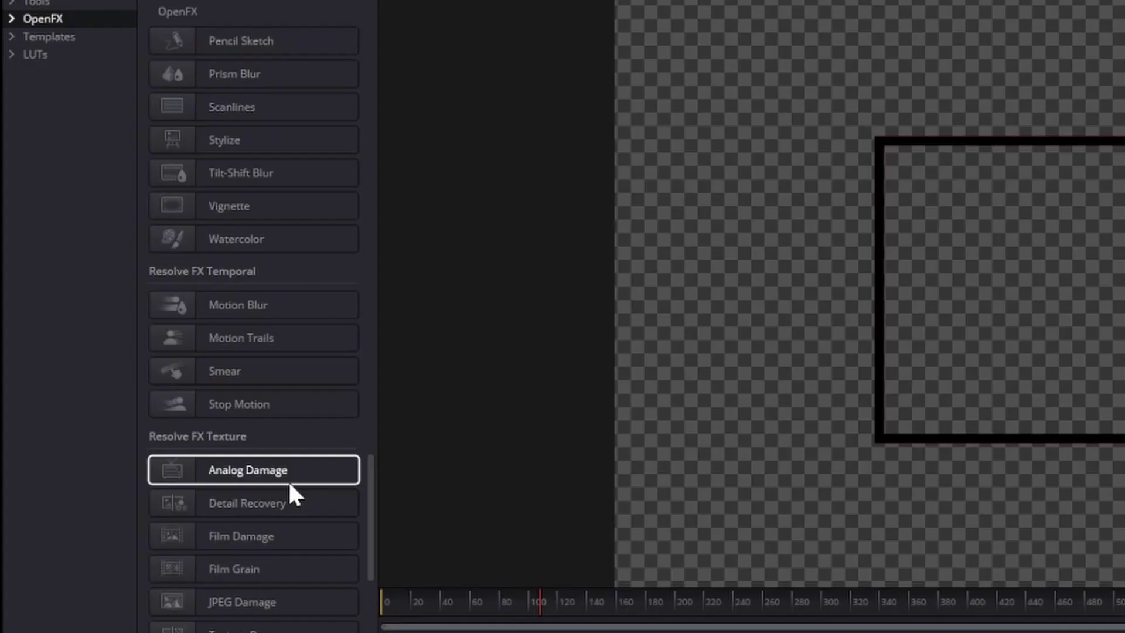
{"action": "scroll", "coordinate": [142, 294], "scroll_direction": "down", "scroll_amount": 5}
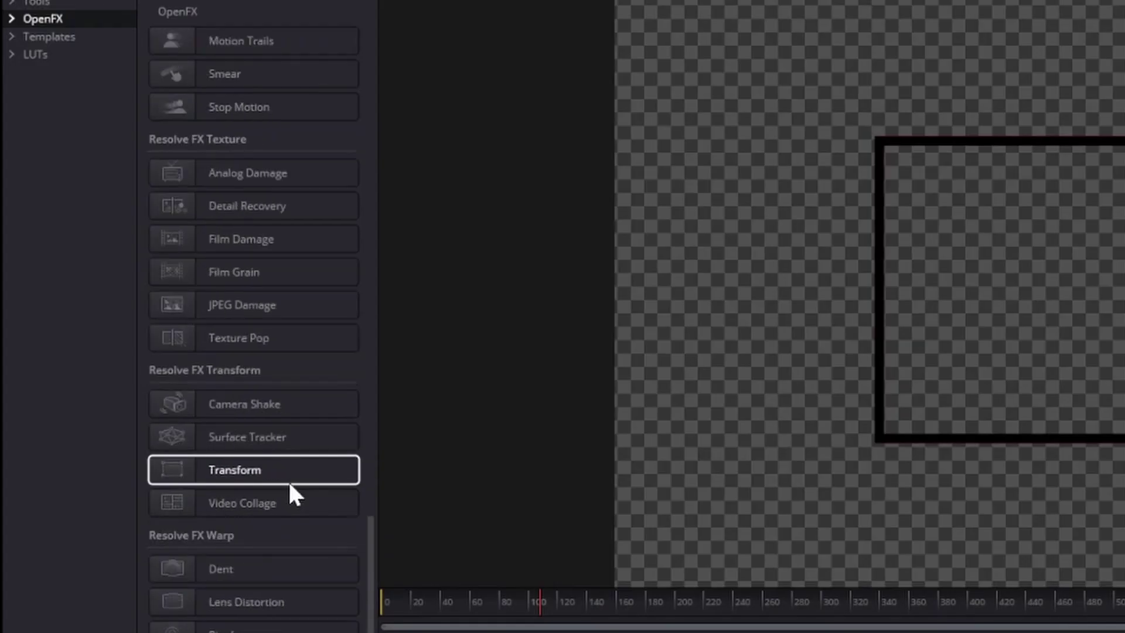
{"action": "scroll", "coordinate": [291, 494], "scroll_direction": "down", "scroll_amount": 2}
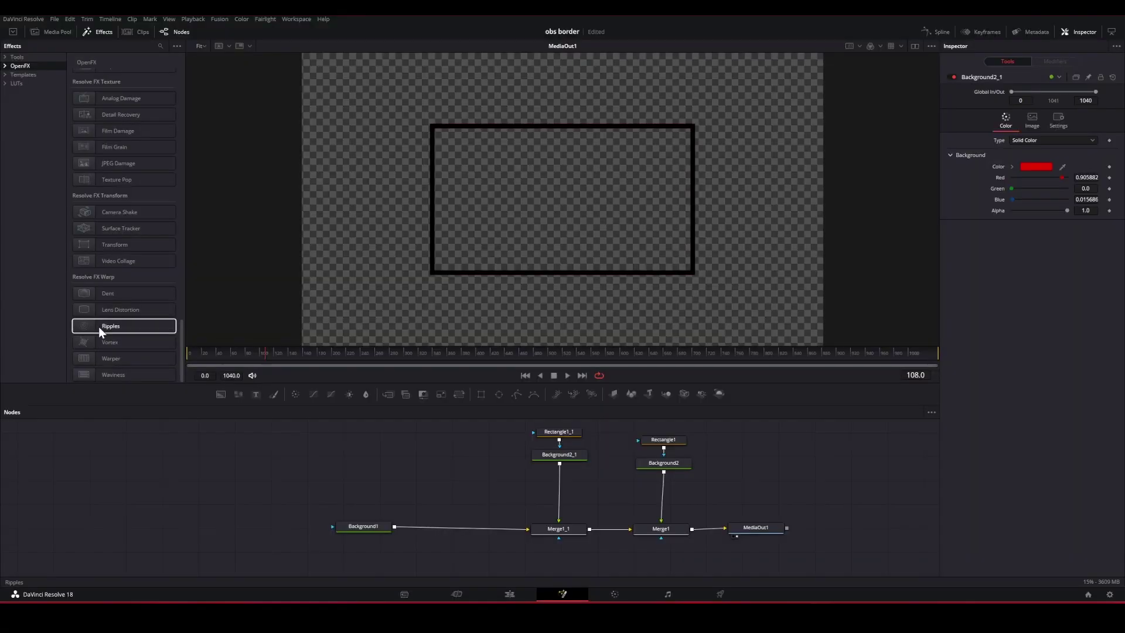
{"action": "left_click", "coordinate": [204, 551]}
{"action": "left_click_drag", "start_coordinate": [408, 469], "coordinate": [560, 496]}
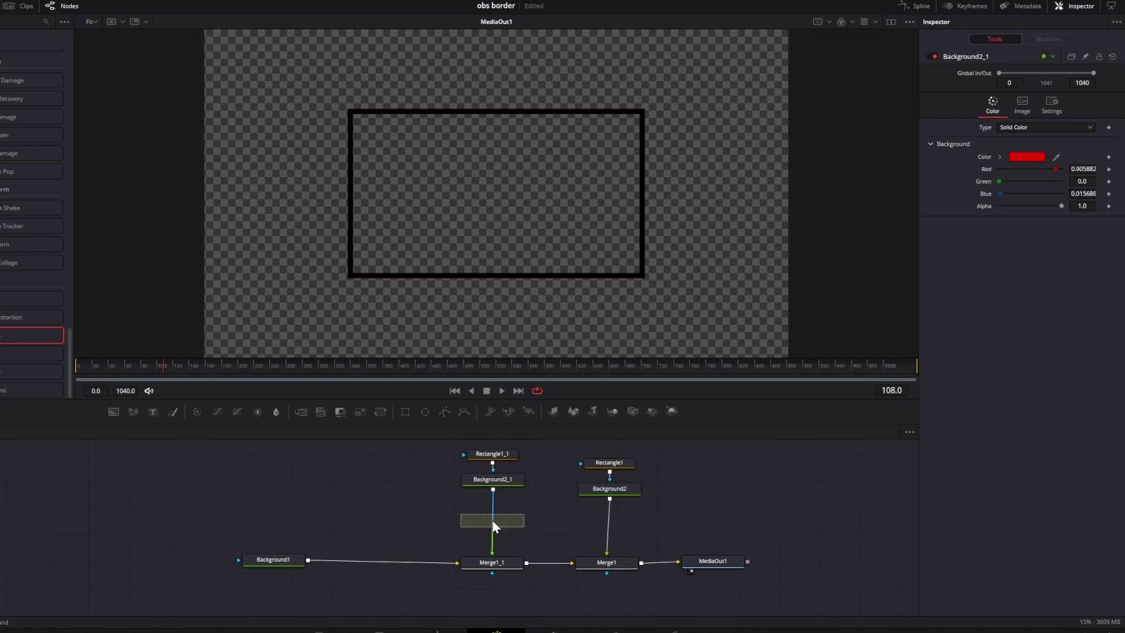
{"action": "left_click_drag", "start_coordinate": [493, 522], "coordinate": [504, 512]}
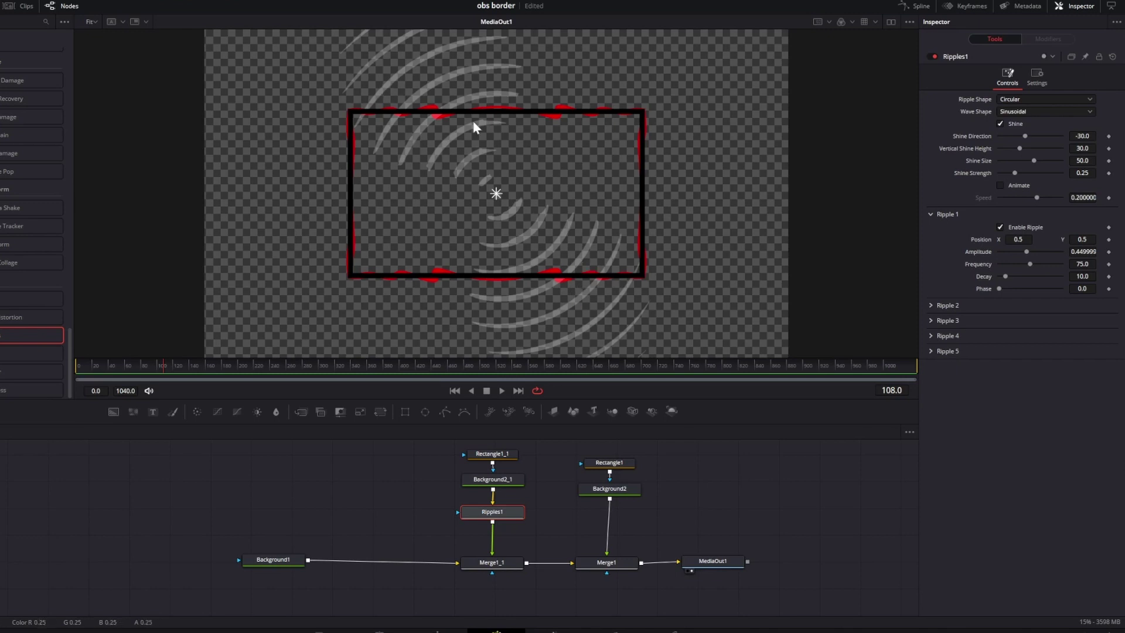
{"action": "key", "text": "ctrl+s"}
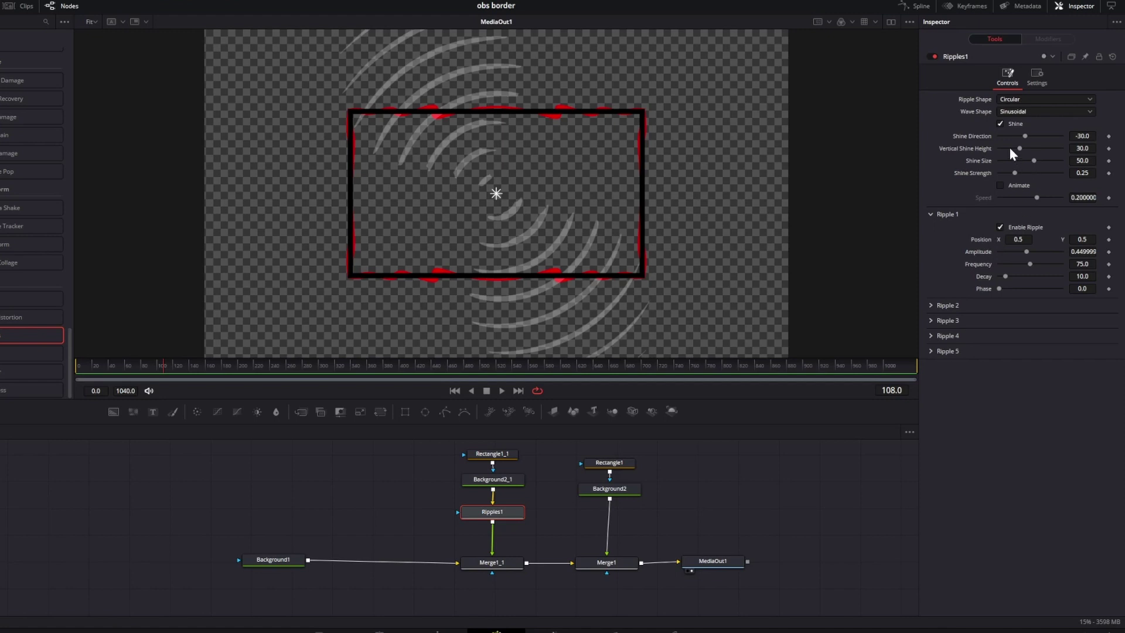
- Turn off Shine on Ripples1 and set Ripple 1 to amplitude 0.4154, frequency 19.8 and decay 2.4, centered near the frame's middle
{"action": "left_click", "coordinate": [1001, 123]}
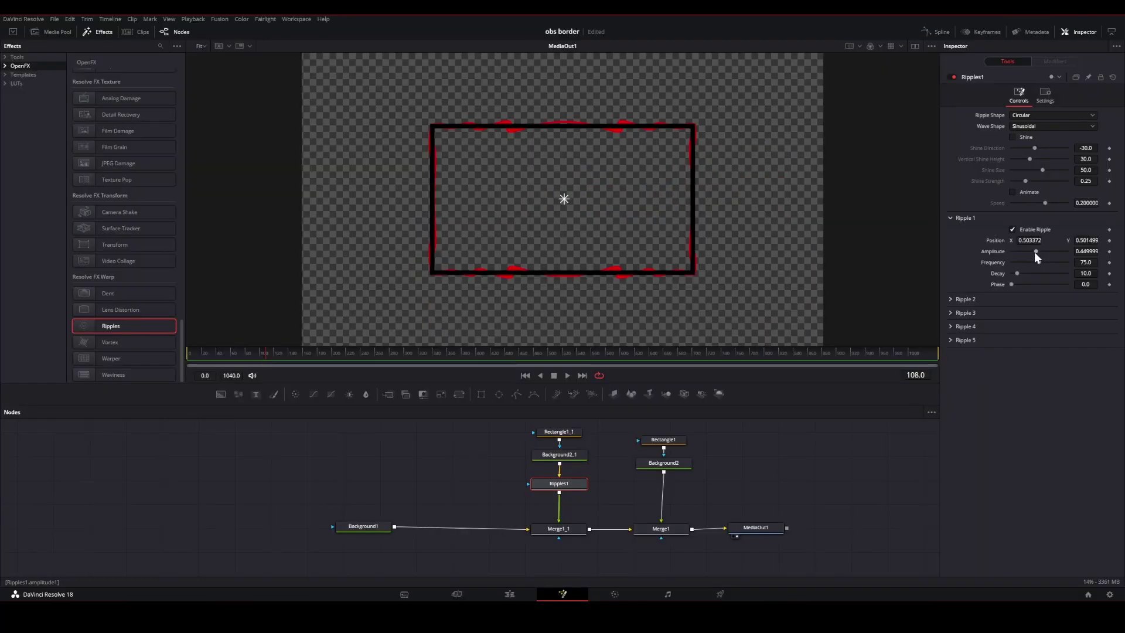
{"action": "left_click_drag", "start_coordinate": [1036, 251], "coordinate": [1025, 251]}
{"action": "mouse_move", "coordinate": [1038, 262]}
{"action": "left_mouse_down"}
{"action": "mouse_move", "coordinate": [1067, 261]}
{"action": "mouse_move", "coordinate": [1032, 262]}
{"action": "left_mouse_up"}
{"action": "left_click_drag", "start_coordinate": [563, 199], "coordinate": [540, 200]}
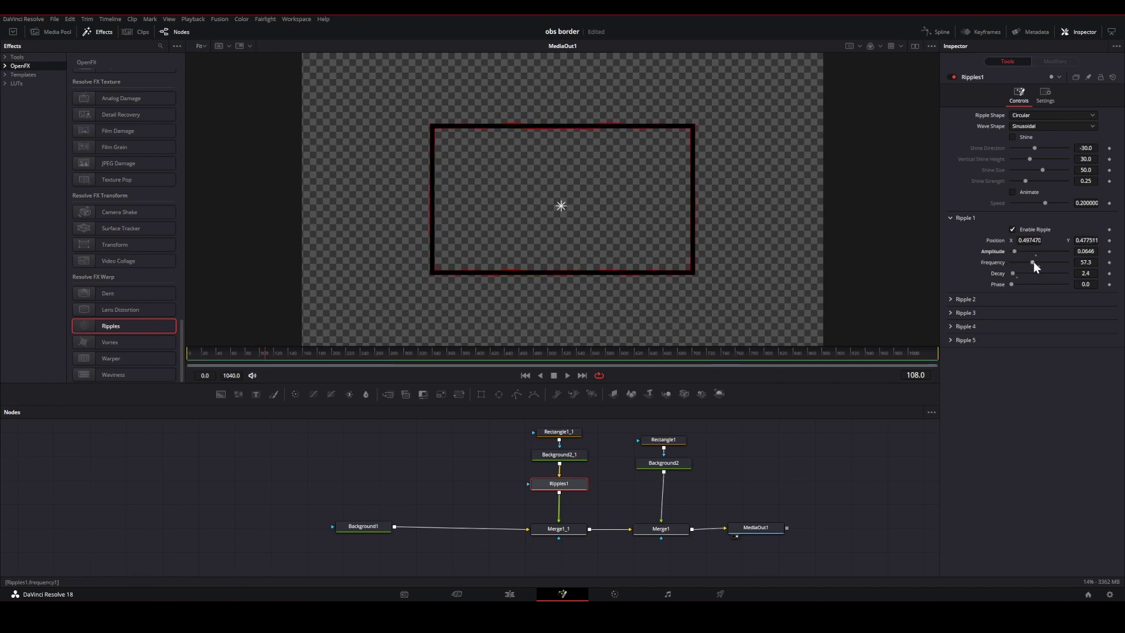
{"action": "left_click_drag", "start_coordinate": [1034, 265], "coordinate": [1052, 262]}
{"action": "left_click_drag", "start_coordinate": [560, 208], "coordinate": [561, 174]}
{"action": "mouse_move", "coordinate": [1049, 261]}
{"action": "left_mouse_down"}
{"action": "mouse_move", "coordinate": [1024, 261]}
{"action": "mouse_move", "coordinate": [1035, 254]}
{"action": "left_mouse_up"}
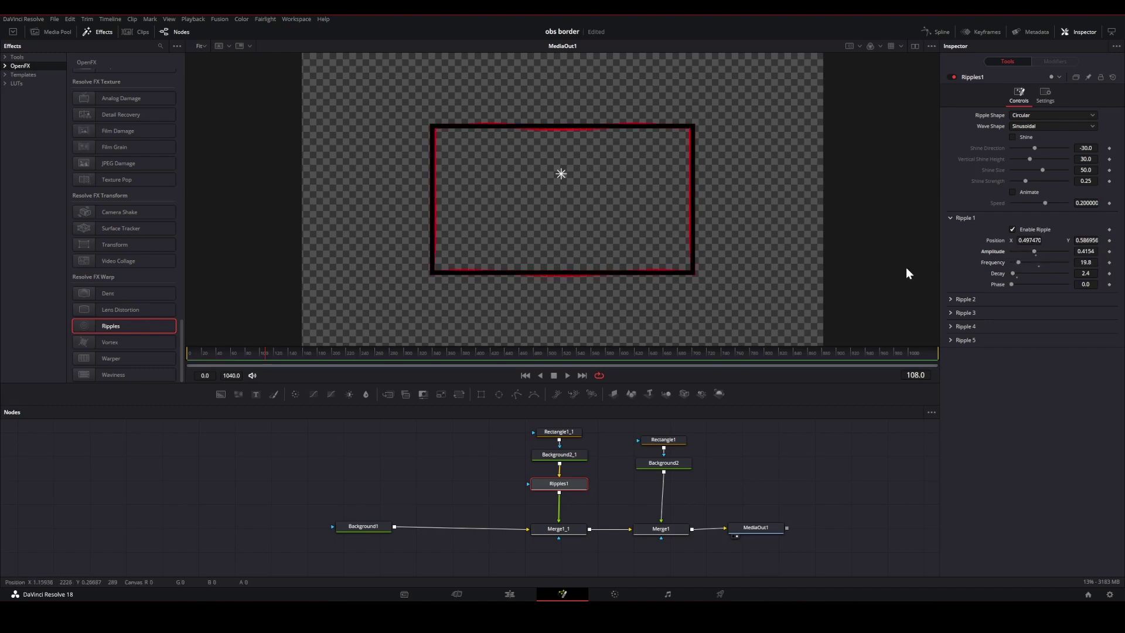
{"action": "mouse_move", "coordinate": [560, 173]}
{"action": "left_mouse_down"}
{"action": "mouse_move", "coordinate": [582, 167]}
{"action": "mouse_move", "coordinate": [520, 166]}
{"action": "mouse_move", "coordinate": [481, 212]}
{"action": "mouse_move", "coordinate": [533, 245]}
{"action": "mouse_move", "coordinate": [584, 188]}
{"action": "mouse_move", "coordinate": [552, 180]}
{"action": "mouse_move", "coordinate": [496, 83]}
{"action": "mouse_move", "coordinate": [674, 102]}
{"action": "mouse_move", "coordinate": [745, 138]}
{"action": "mouse_move", "coordinate": [755, 240]}
{"action": "mouse_move", "coordinate": [562, 167]}
{"action": "mouse_move", "coordinate": [542, 173]}
{"action": "mouse_move", "coordinate": [550, 195]}
{"action": "mouse_move", "coordinate": [575, 195]}
{"action": "mouse_move", "coordinate": [559, 175]}
{"action": "mouse_move", "coordinate": [537, 184]}
{"action": "mouse_move", "coordinate": [558, 194]}
{"action": "mouse_move", "coordinate": [558, 184]}
{"action": "mouse_move", "coordinate": [604, 188]}
{"action": "mouse_move", "coordinate": [552, 216]}
{"action": "mouse_move", "coordinate": [581, 217]}
{"action": "mouse_move", "coordinate": [598, 201]}
{"action": "mouse_move", "coordinate": [589, 171]}
{"action": "mouse_move", "coordinate": [547, 186]}
{"action": "mouse_move", "coordinate": [554, 195]}
{"action": "left_mouse_up"}
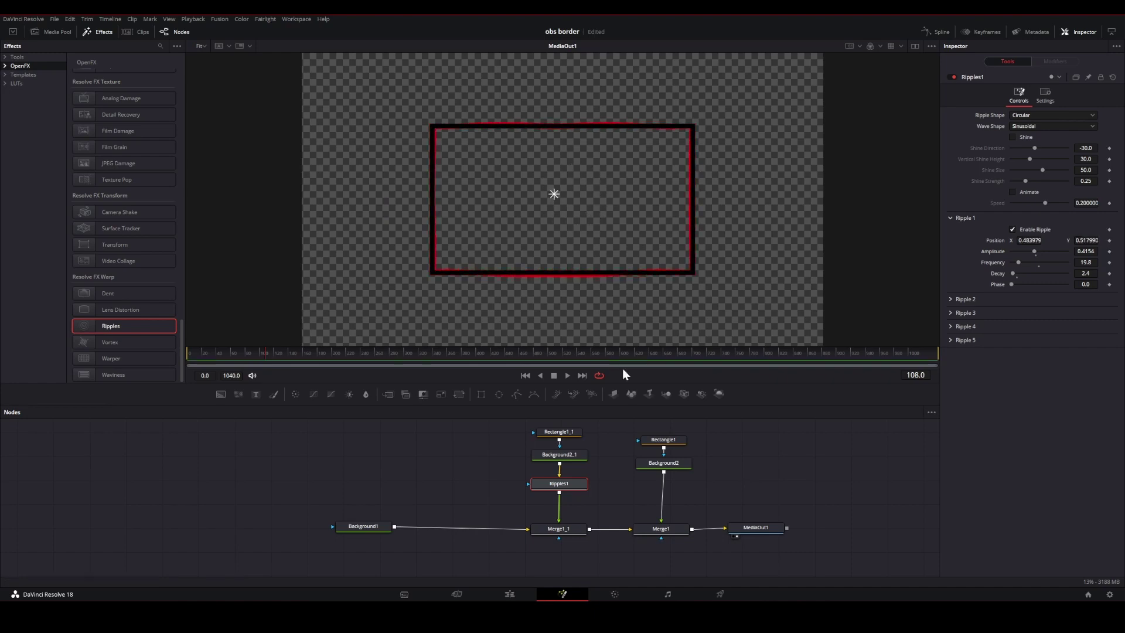
- Set the border width of Rectangle1_1 to 0.0036
{"action": "left_click", "coordinate": [559, 432]}
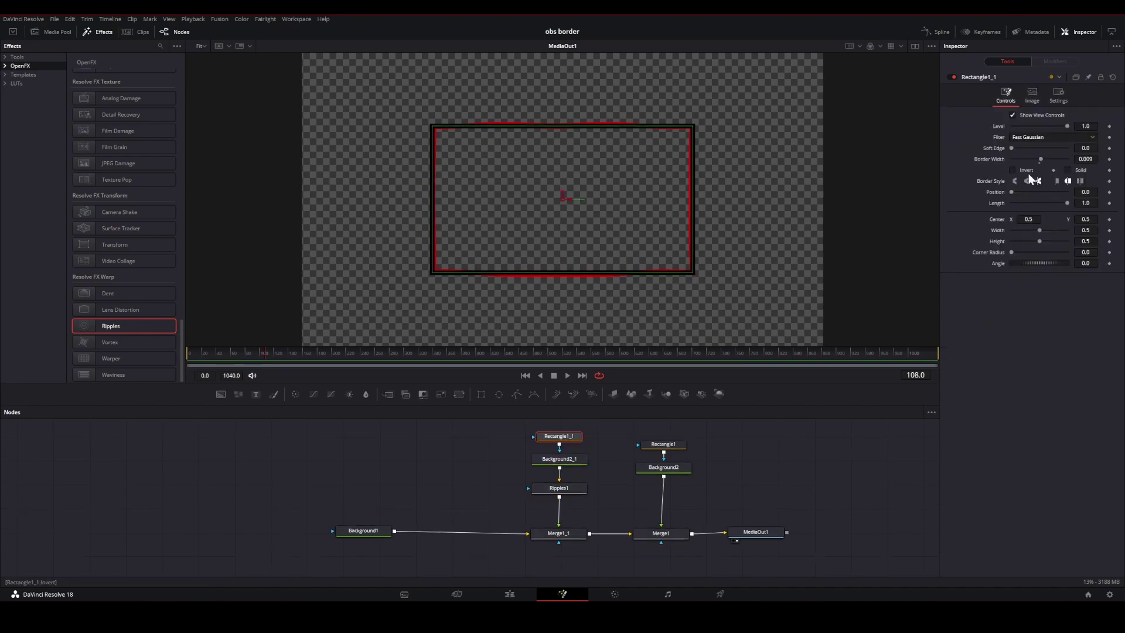
{"action": "left_click", "coordinate": [1086, 159]}
{"action": "type", "text": "0.008"}
{"action": "key", "text": "Return"}
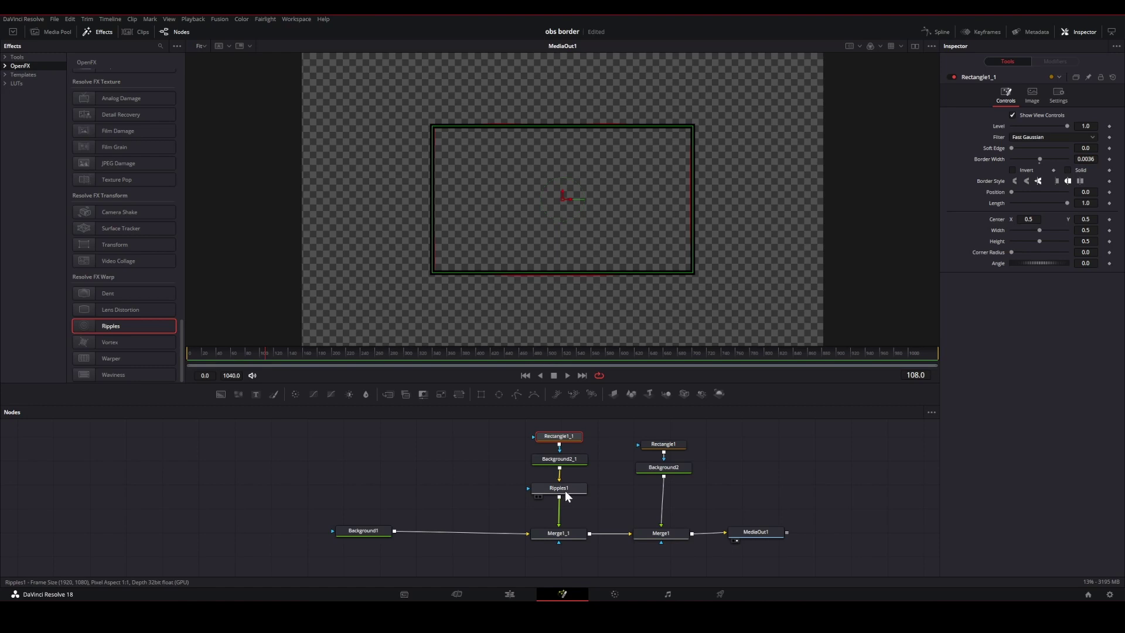
- Raise Ripple 1's amplitude to 0.696 and move its center to about X 0.45, Y 0.59
{"action": "left_click", "coordinate": [564, 489]}
{"action": "left_click_drag", "start_coordinate": [1035, 251], "coordinate": [1050, 252]}
{"action": "left_click_drag", "start_coordinate": [554, 194], "coordinate": [539, 174]}
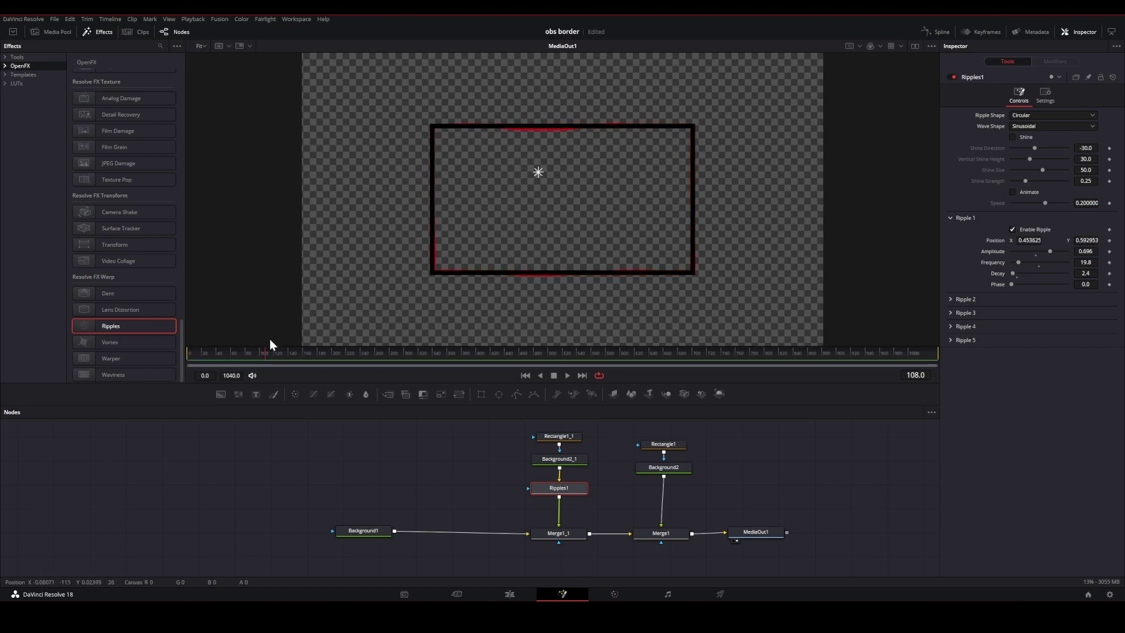
- At frame 0, place Ripple 1's center at about X 0.44, Y 0.59 and keyframe its position
{"action": "left_click_drag", "start_coordinate": [262, 351], "coordinate": [175, 350]}
{"action": "mouse_move", "coordinate": [540, 171]}
{"action": "left_mouse_down"}
{"action": "mouse_move", "coordinate": [532, 184]}
{"action": "mouse_move", "coordinate": [550, 209]}
{"action": "mouse_move", "coordinate": [598, 203]}
{"action": "mouse_move", "coordinate": [586, 175]}
{"action": "mouse_move", "coordinate": [533, 188]}
{"action": "mouse_move", "coordinate": [531, 178]}
{"action": "left_mouse_up"}
{"action": "left_click_drag", "start_coordinate": [530, 177], "coordinate": [532, 171]}
{"action": "left_click", "coordinate": [1110, 241]}
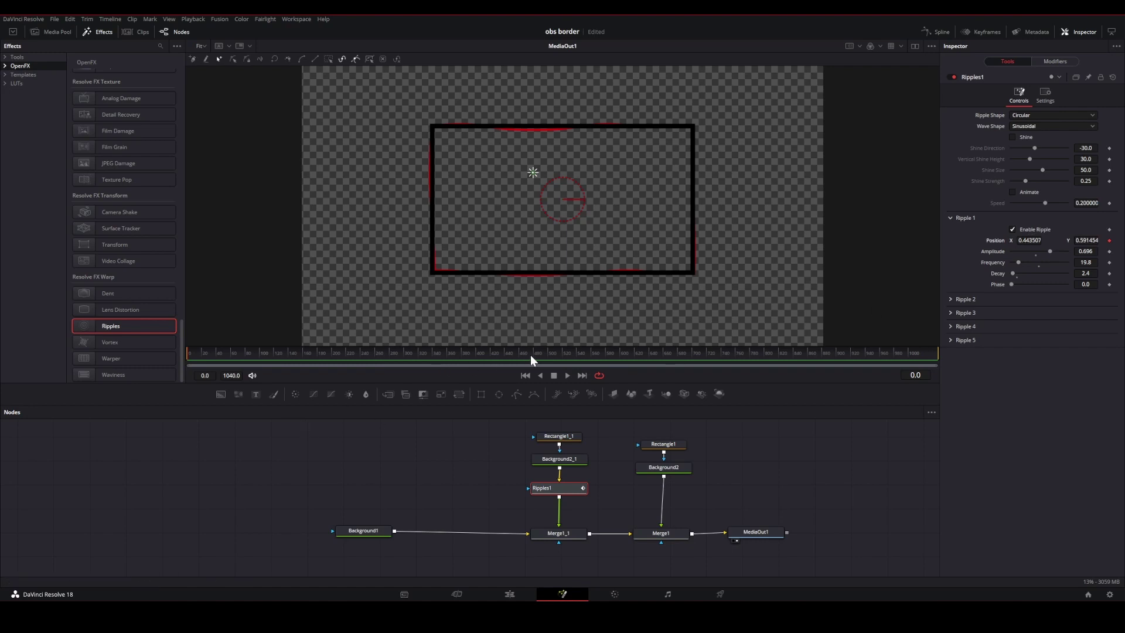
- Keyframe Ripple 1's position at frames 314, about 660, 885 and 1040, moving it down, across, up and back near its start
{"action": "left_click", "coordinate": [414, 353]}
{"action": "left_click_drag", "start_coordinate": [533, 174], "coordinate": [533, 209]}
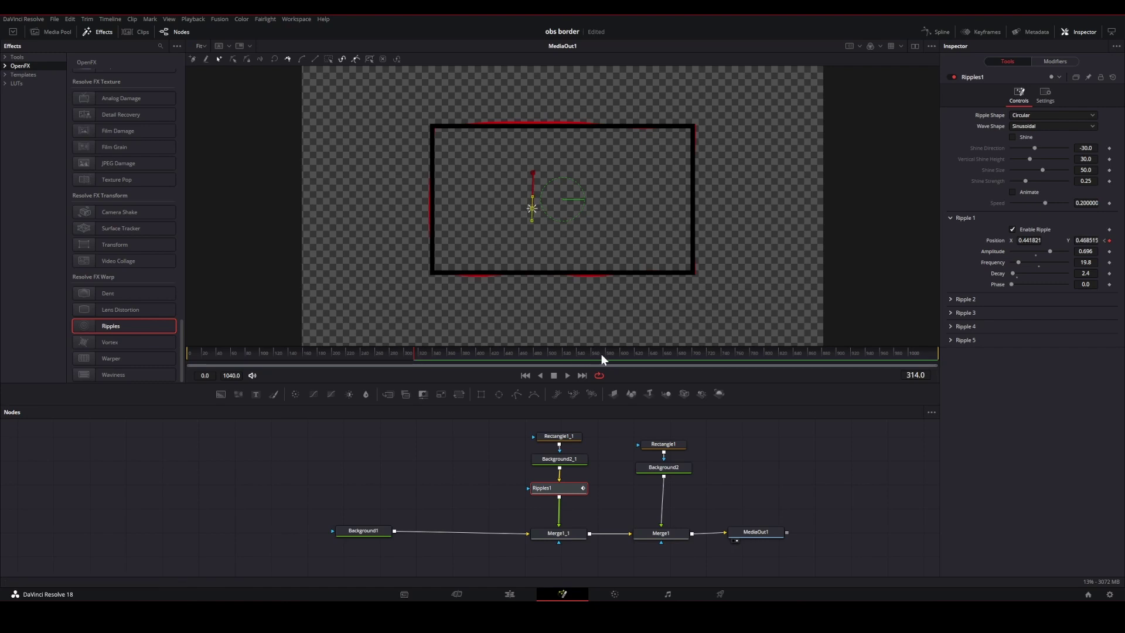
{"action": "left_click", "coordinate": [666, 353]}
{"action": "left_click_drag", "start_coordinate": [530, 206], "coordinate": [590, 206]}
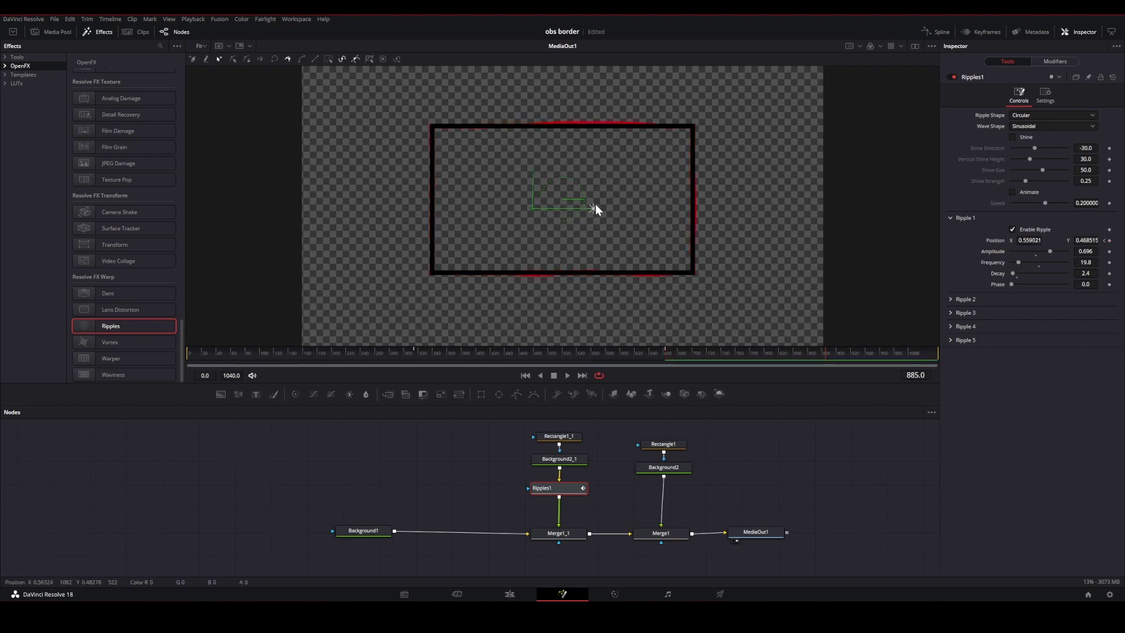
{"action": "left_click_drag", "start_coordinate": [593, 209], "coordinate": [593, 181]}
{"action": "left_click_drag", "start_coordinate": [592, 174], "coordinate": [540, 168]}
- Reshape Ripple 1's motion path into a rounder loop by moving its corners outward and adding points along its sides
{"action": "left_click_drag", "start_coordinate": [475, 267], "coordinate": [473, 286]}
{"action": "left_click_drag", "start_coordinate": [606, 268], "coordinate": [629, 279]}
{"action": "left_click_drag", "start_coordinate": [557, 193], "coordinate": [566, 162]}
{"action": "left_click_drag", "start_coordinate": [614, 234], "coordinate": [629, 232]}
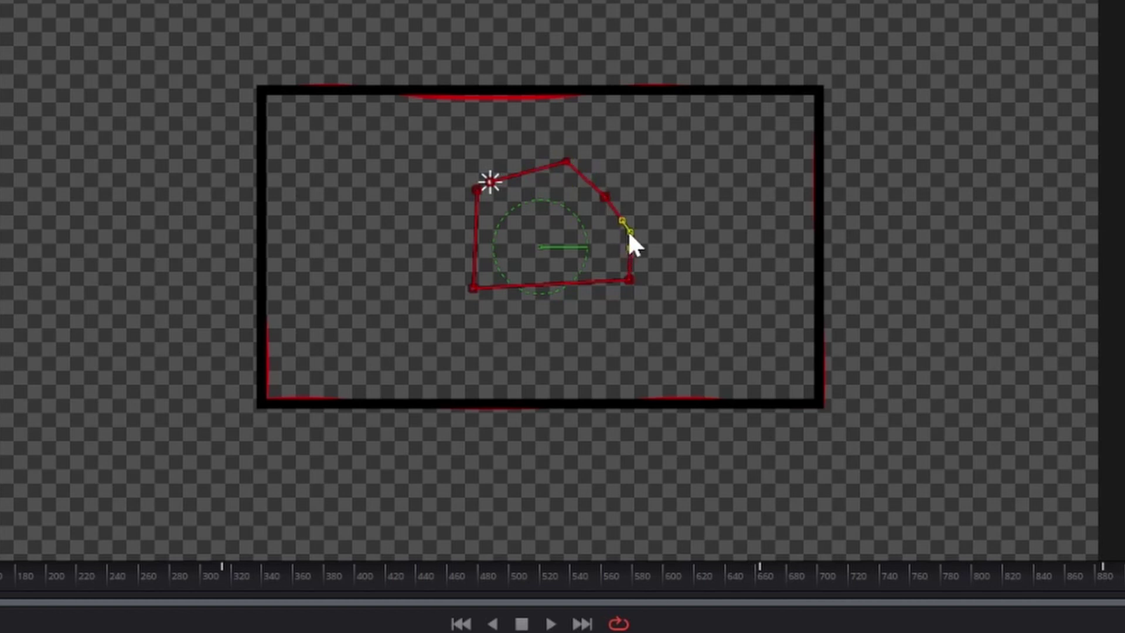
{"action": "left_click_drag", "start_coordinate": [553, 282], "coordinate": [558, 302]}
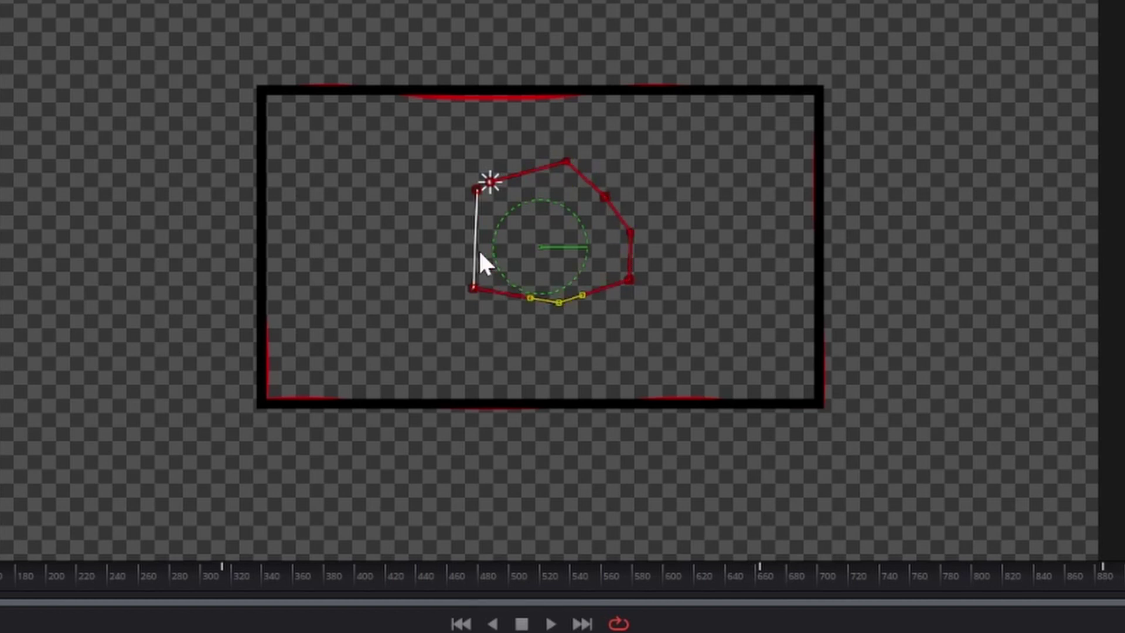
{"action": "left_click_drag", "start_coordinate": [478, 248], "coordinate": [475, 247]}
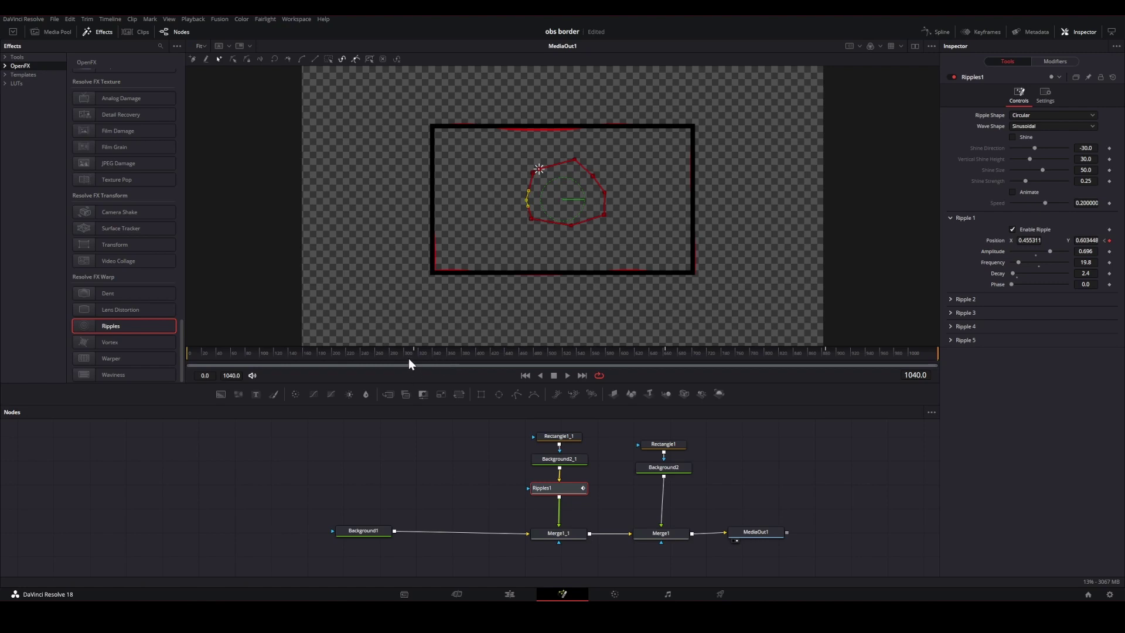
- Play the animation from the start and scrub through its later frames to check the ripple's movement around the border
{"action": "left_click_drag", "start_coordinate": [409, 359], "coordinate": [164, 361]}
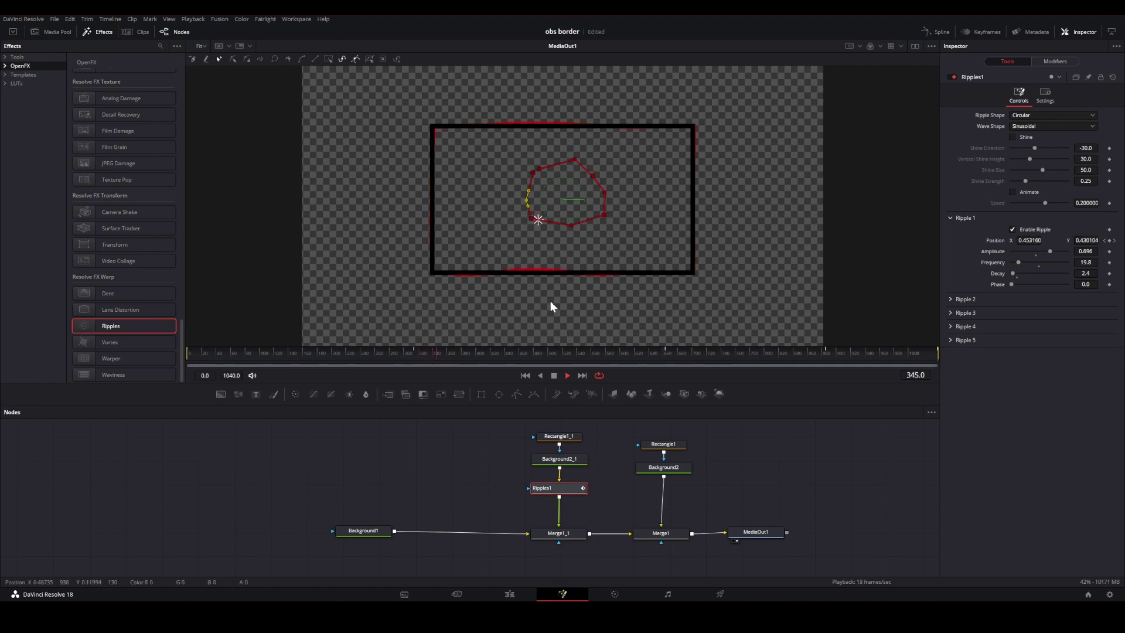
{"action": "left_click", "coordinate": [726, 355]}
{"action": "left_click_drag", "start_coordinate": [726, 359], "coordinate": [830, 350]}
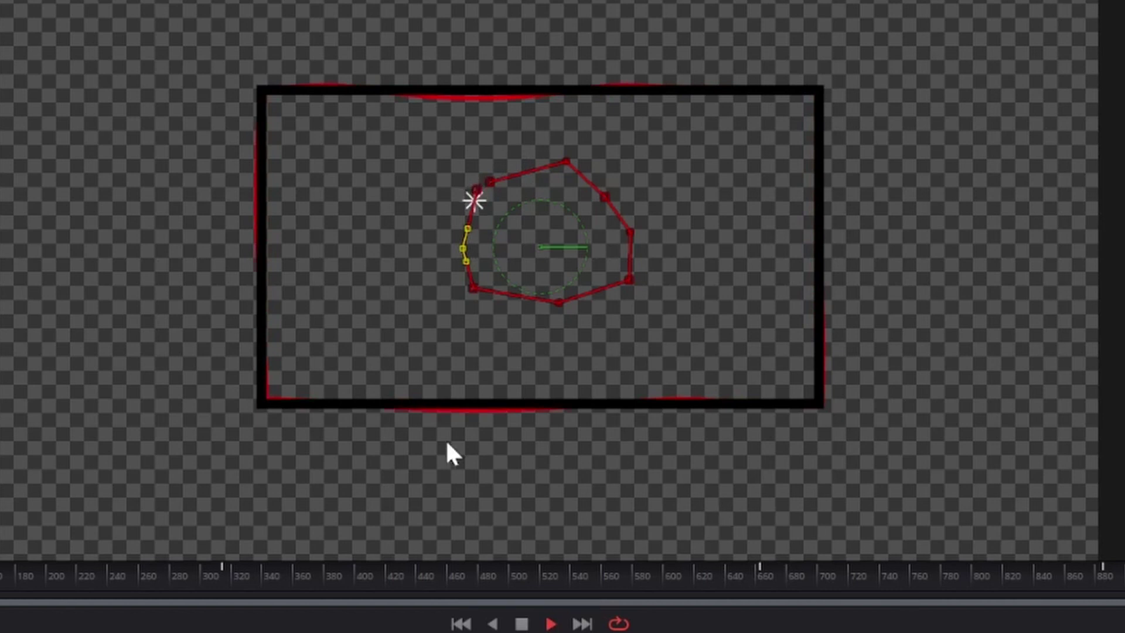
{"action": "key", "text": "space"}
- Move the end point of Ripple 1's motion path onto its start point to close the loop
{"action": "scroll", "coordinate": [501, 193], "scroll_direction": "up", "scroll_amount": 10}
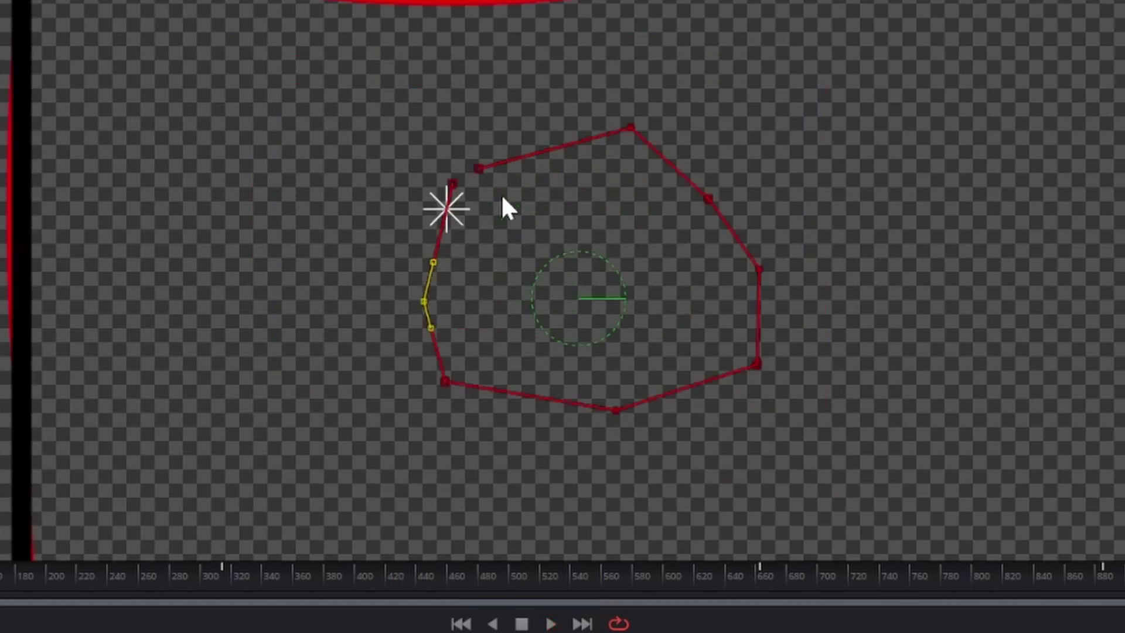
{"action": "left_click_drag", "start_coordinate": [422, 154], "coordinate": [511, 254]}
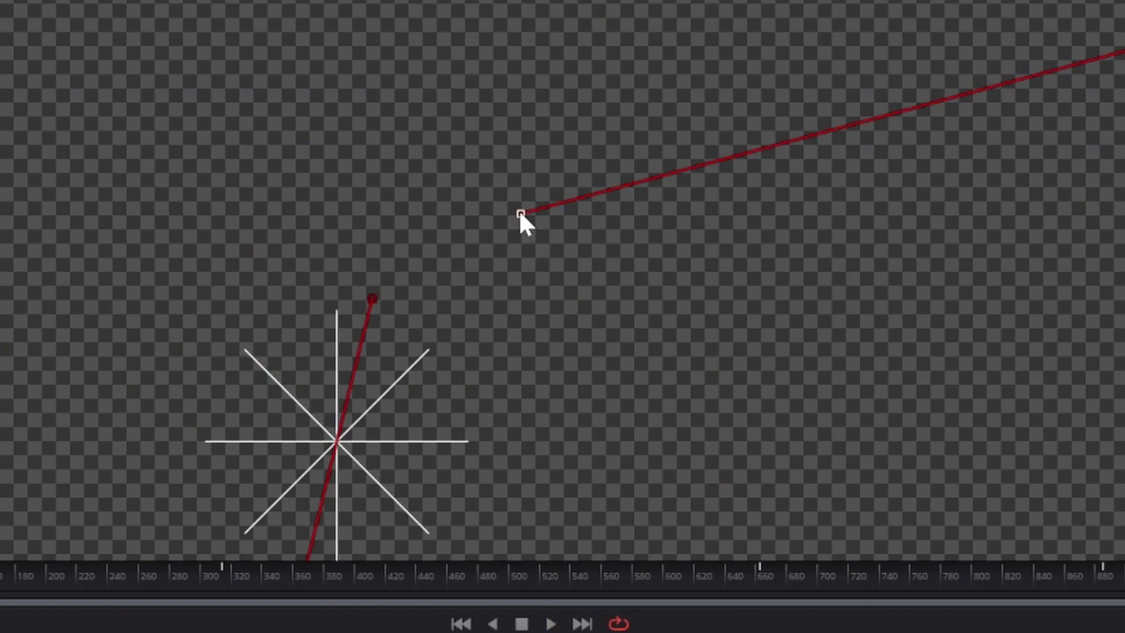
{"action": "left_click_drag", "start_coordinate": [521, 213], "coordinate": [378, 290]}
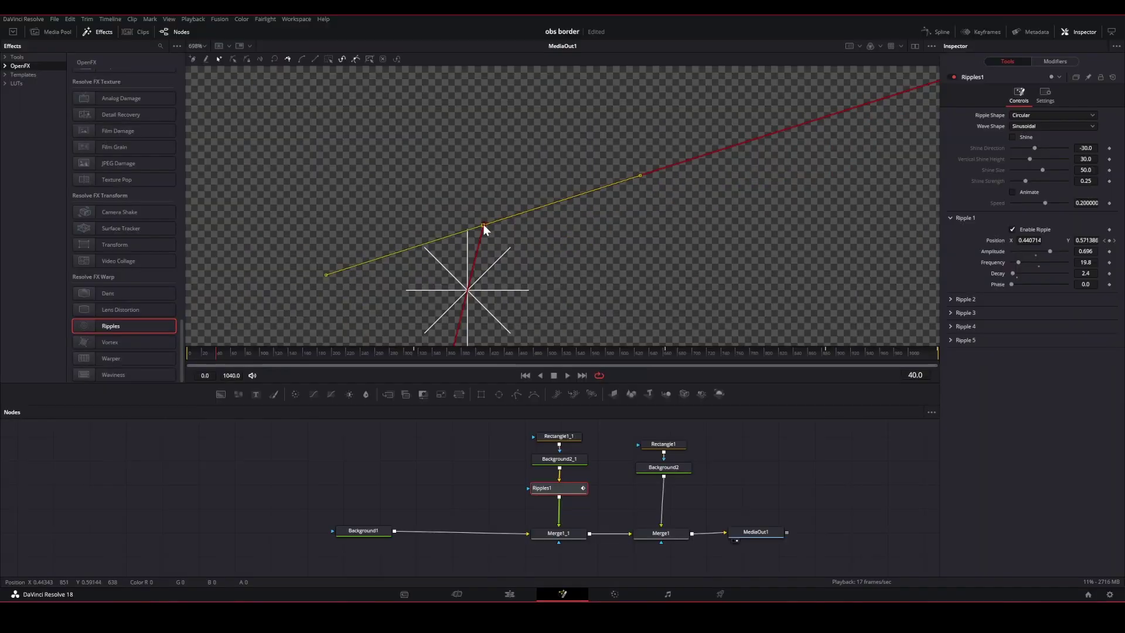
{"action": "left_click_drag", "start_coordinate": [483, 224], "coordinate": [483, 223]}
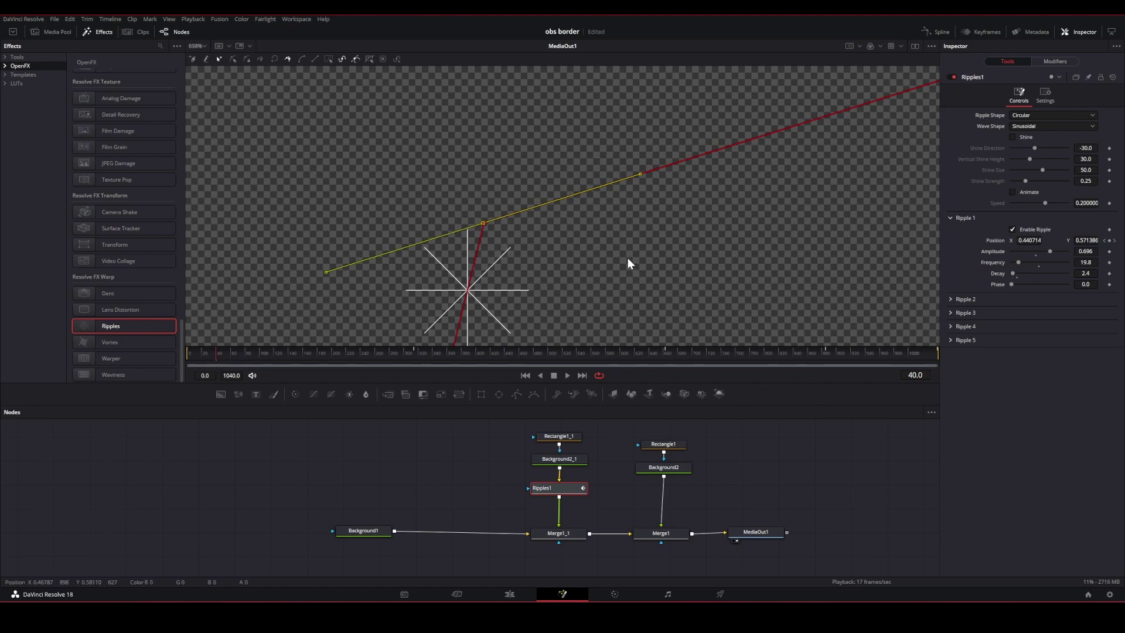
- Play the animation from near its last frame through the restart to check that the red ripple loops seamlessly
{"action": "scroll", "coordinate": [627, 258], "scroll_direction": "down", "scroll_amount": 8}
{"action": "left_click", "coordinate": [916, 354]}
{"action": "key", "text": "space"}
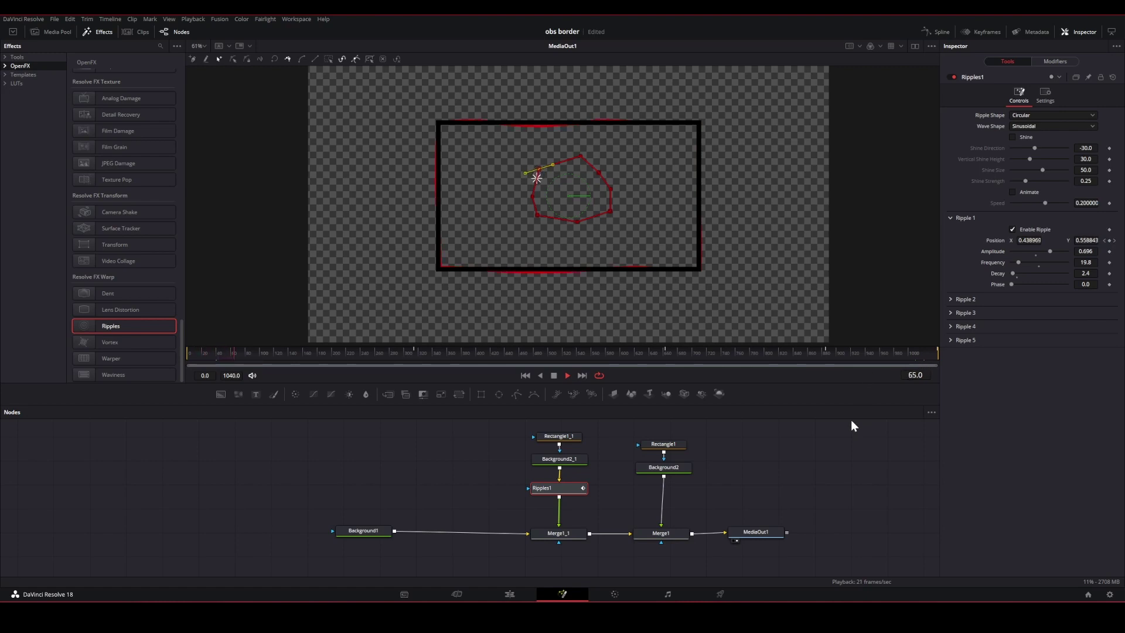
{"action": "key", "text": "space"}
- Duplicate the Rectangle1_1, Background2_1, Ripples1 and Merge1_1 nodes and insert the copied branch between Background1 and Merge1_1
{"action": "left_click_drag", "start_coordinate": [508, 438], "coordinate": [593, 541]}
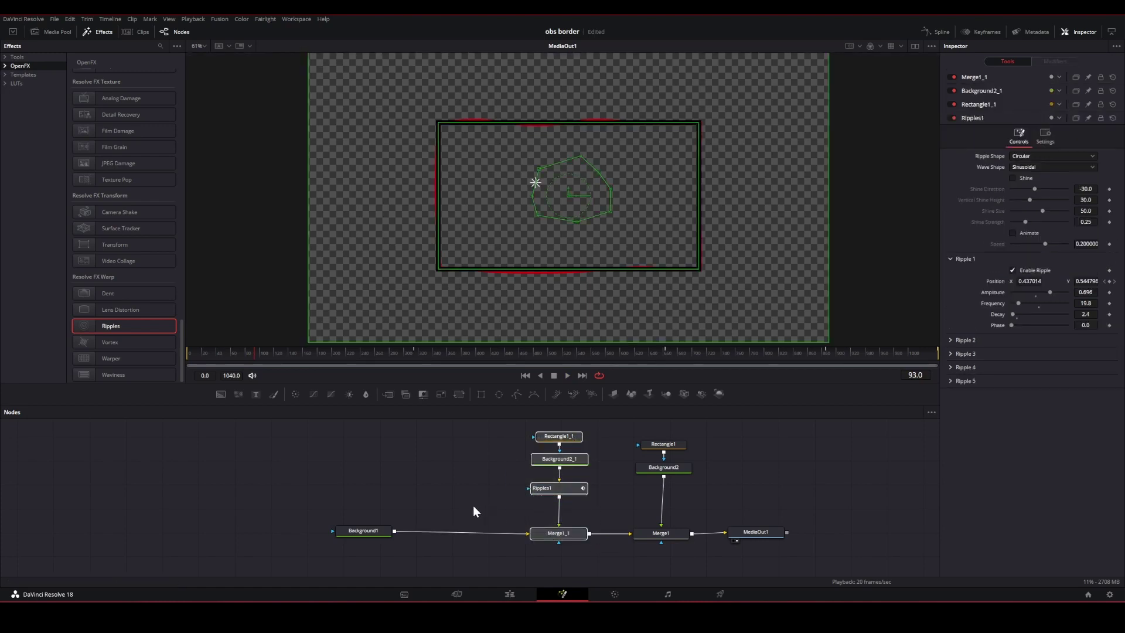
{"action": "left_click", "coordinate": [453, 483]}
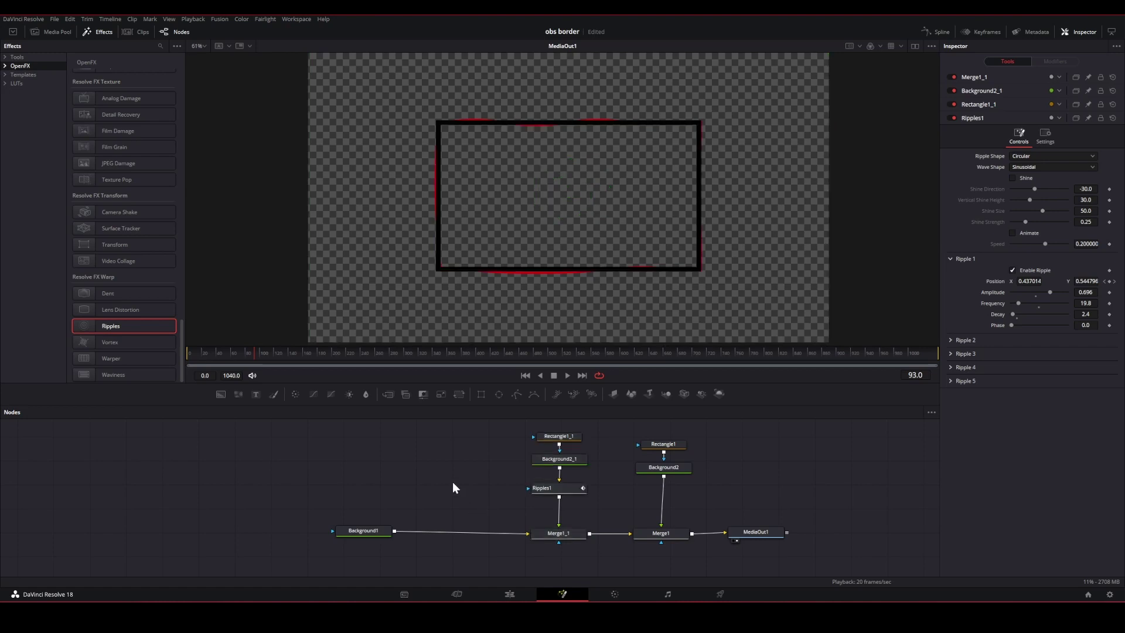
{"action": "key", "text": "ctrl+v"}
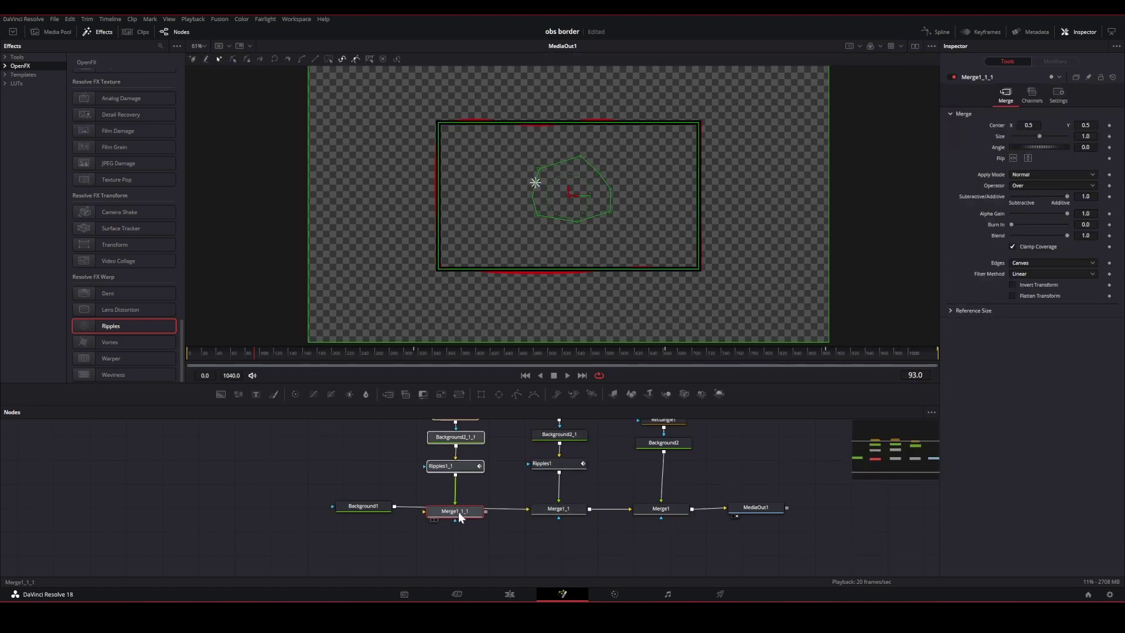
{"action": "left_click_drag", "start_coordinate": [458, 511], "coordinate": [463, 507]}
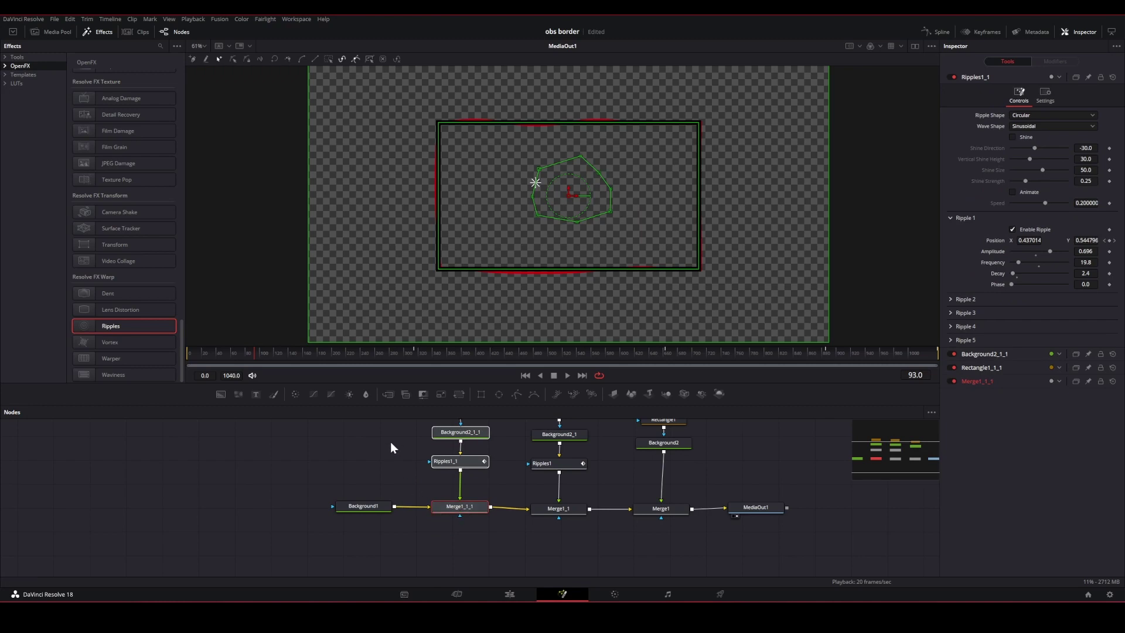
{"action": "left_click_drag", "start_coordinate": [390, 448], "coordinate": [417, 501]}
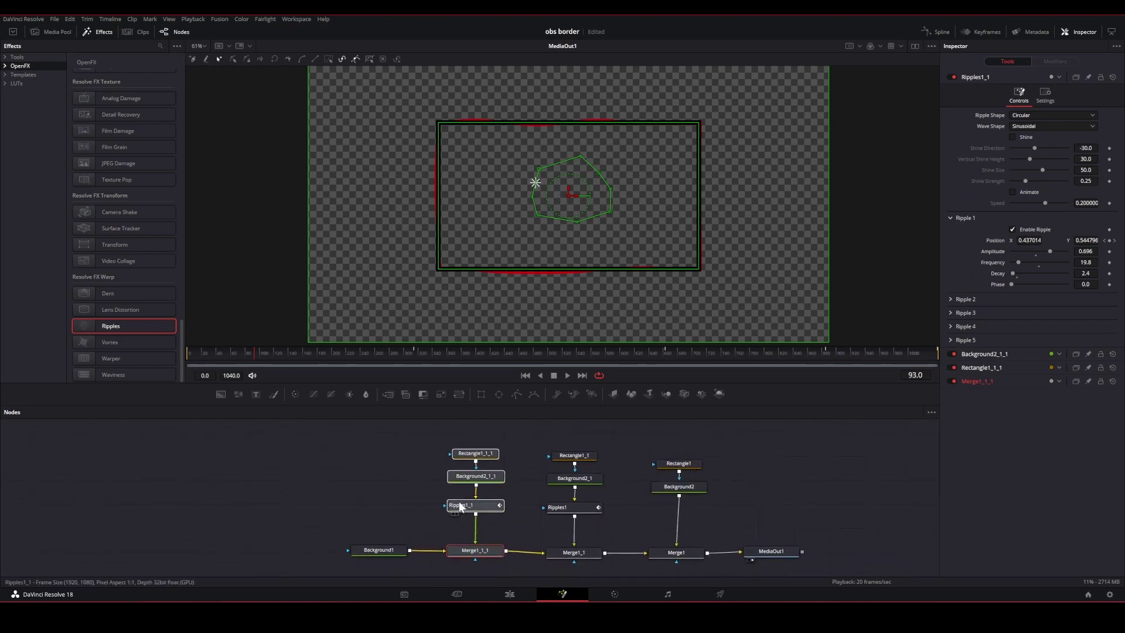
{"action": "left_click", "coordinate": [406, 487]}
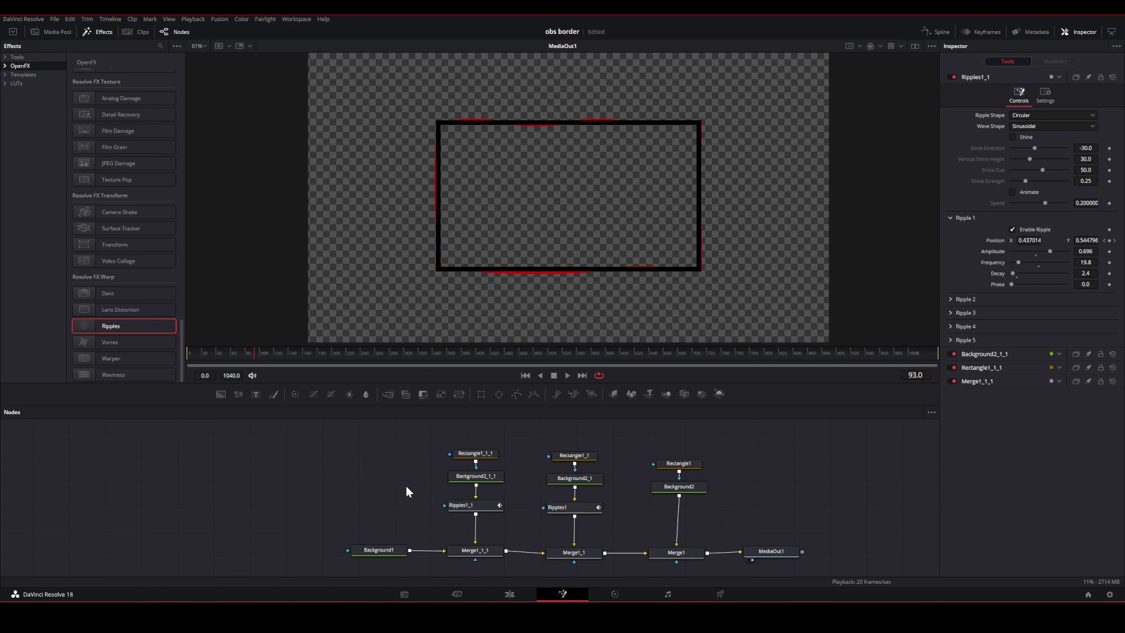
- Set the copied background node Background2_1_1 to blue, #0932e6
{"action": "left_click", "coordinate": [483, 482]}
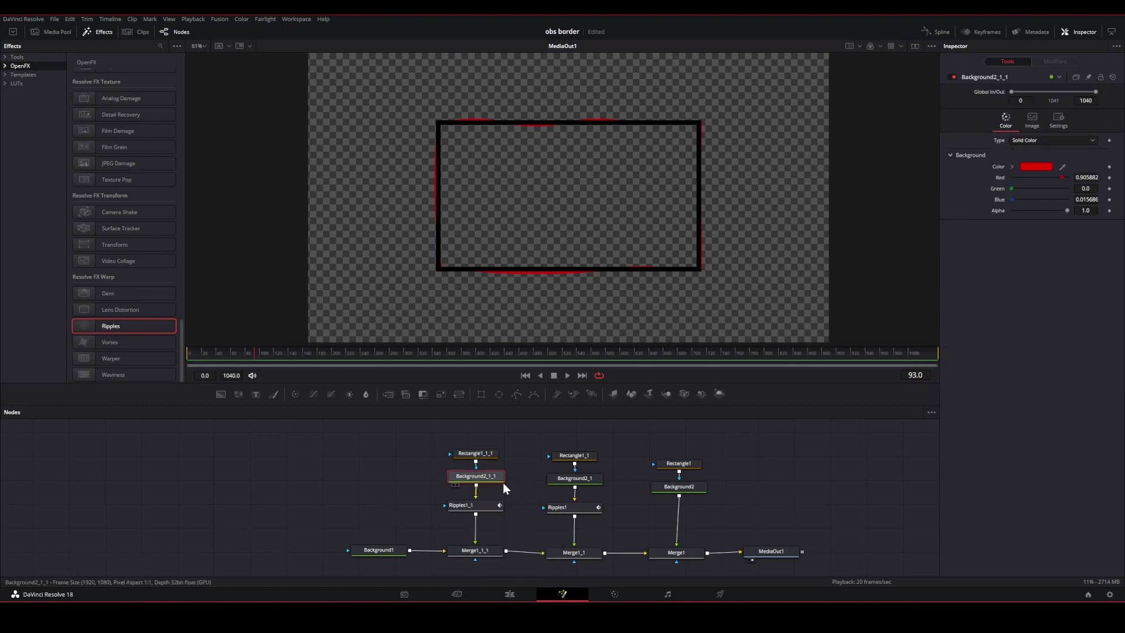
{"action": "left_click", "coordinate": [1032, 166]}
{"action": "left_click_drag", "start_coordinate": [625, 245], "coordinate": [589, 232]}
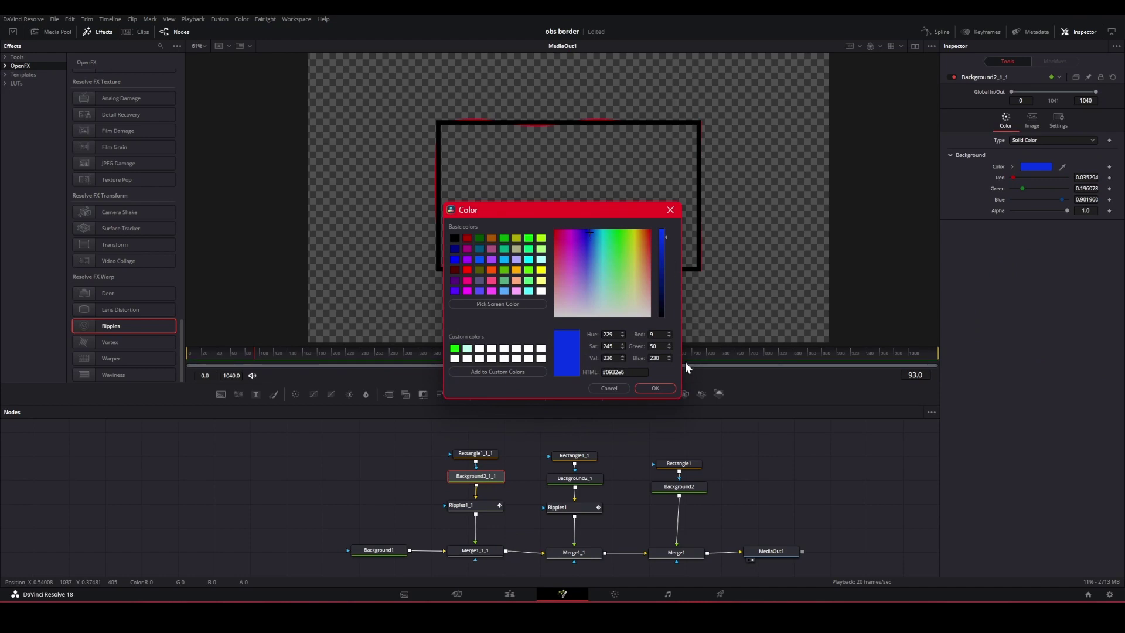
{"action": "left_click", "coordinate": [655, 387]}
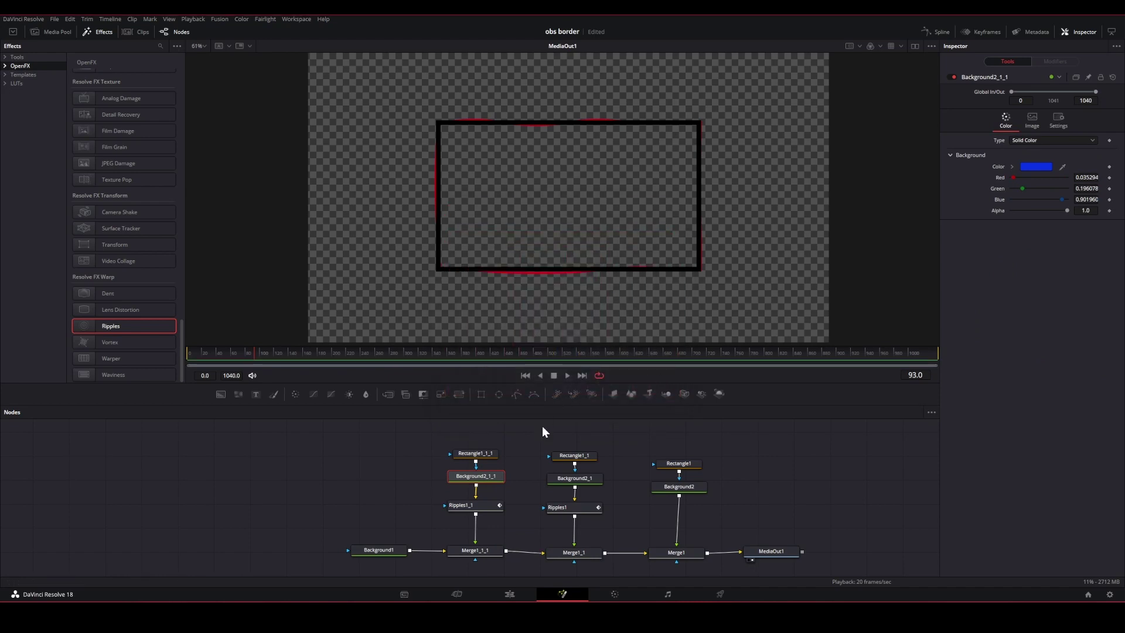
- Try a Waviness effect in place of Ripples1_1 on the blue border, with scale 3.1 and strength 0, and delete it
{"action": "left_click", "coordinate": [473, 505]}
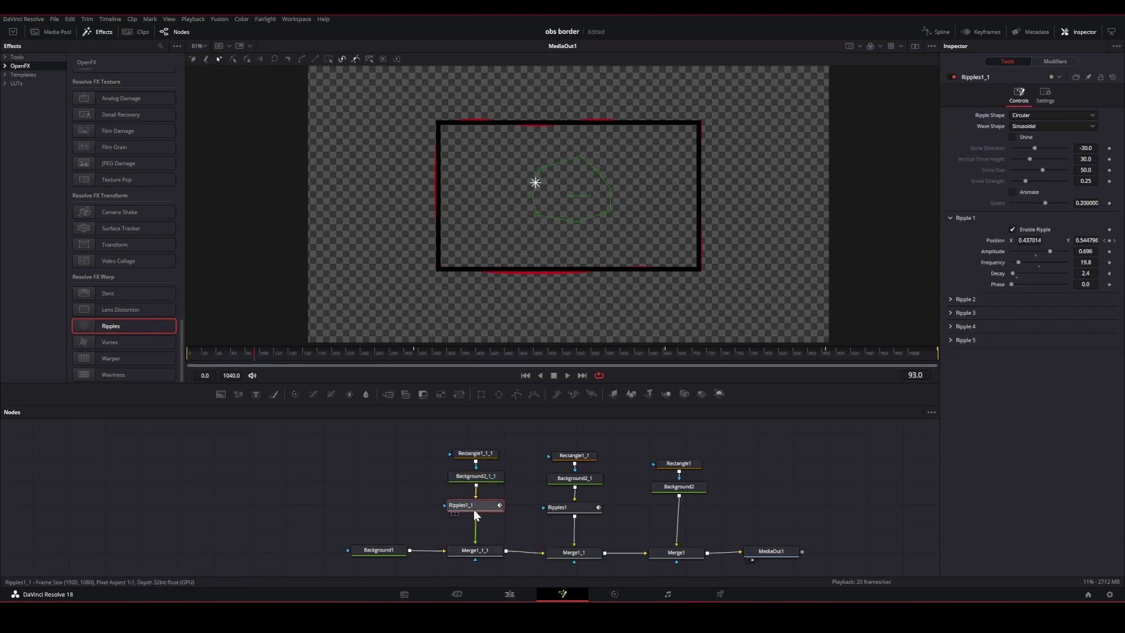
{"action": "left_click_drag", "start_coordinate": [473, 508], "coordinate": [193, 483]}
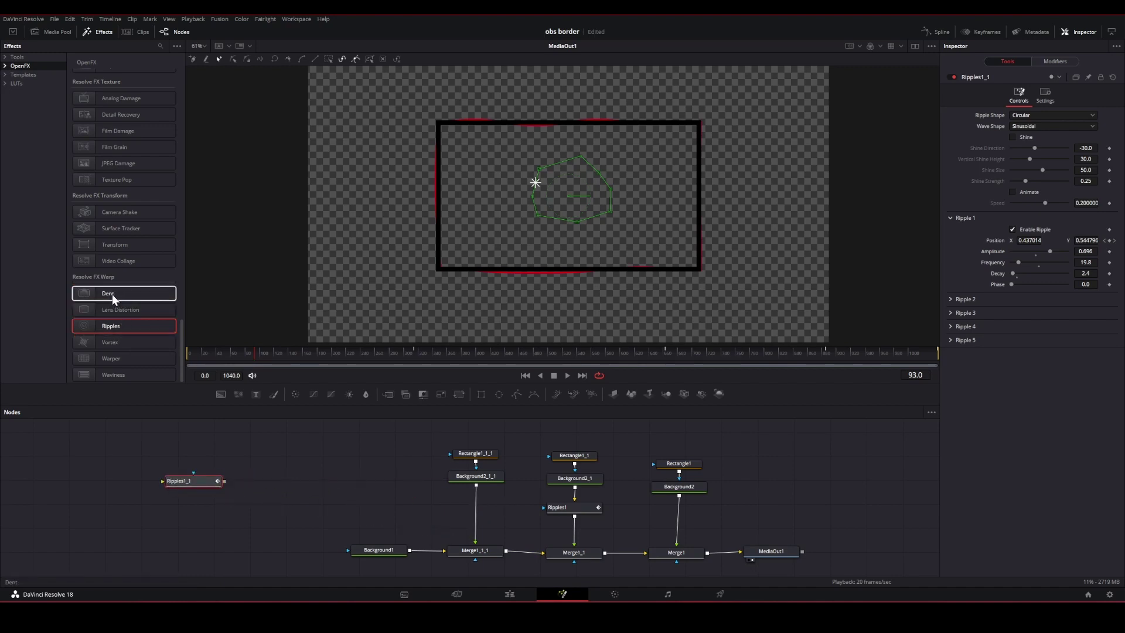
{"action": "left_click_drag", "start_coordinate": [125, 373], "coordinate": [473, 508]}
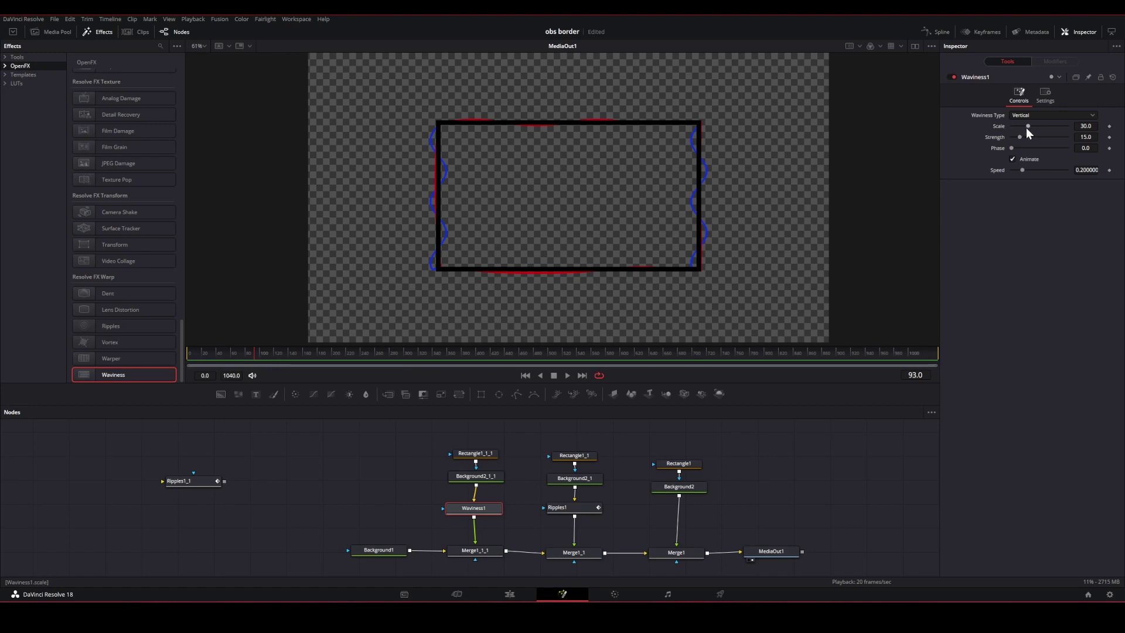
{"action": "left_click_drag", "start_coordinate": [1025, 127], "coordinate": [1013, 126]}
{"action": "left_click_drag", "start_coordinate": [1019, 137], "coordinate": [1010, 139]}
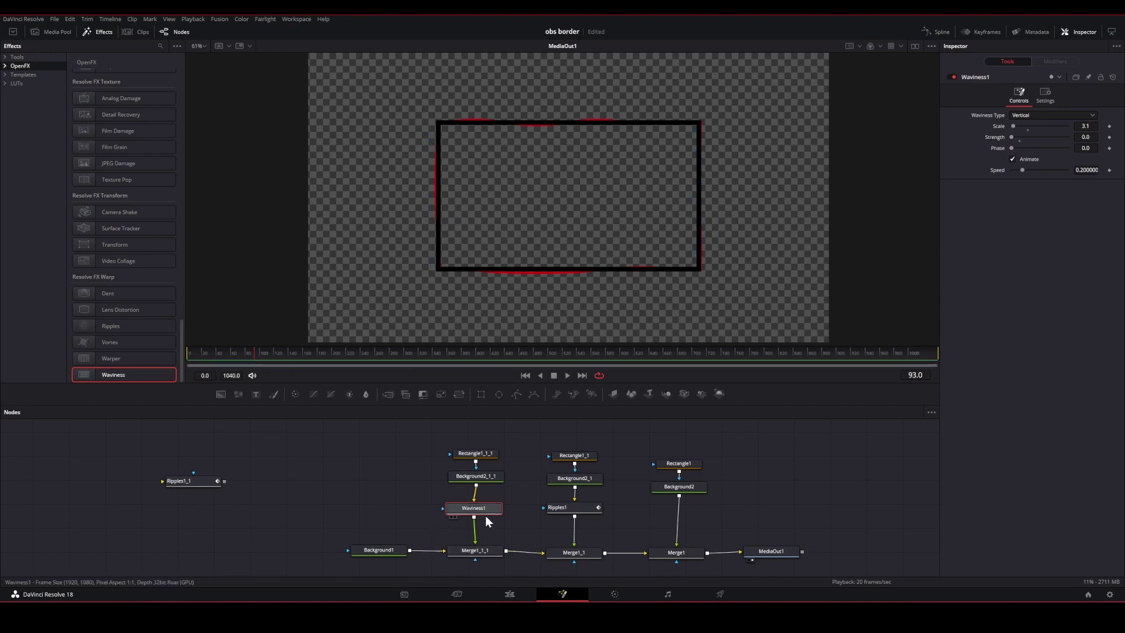
{"action": "key", "text": "Delete"}
- Try a Vortex of size 0.142 around the blue border's corners, and swap it back for Ripples1_1
{"action": "left_click_drag", "start_coordinate": [110, 344], "coordinate": [476, 507]}
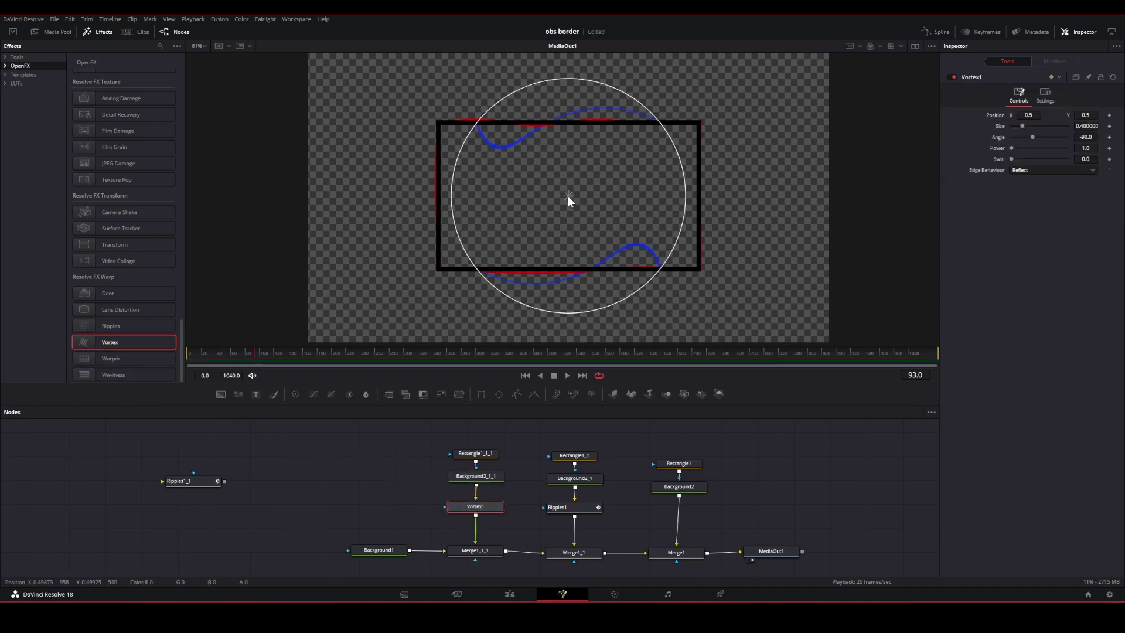
{"action": "left_click_drag", "start_coordinate": [568, 195], "coordinate": [477, 156]}
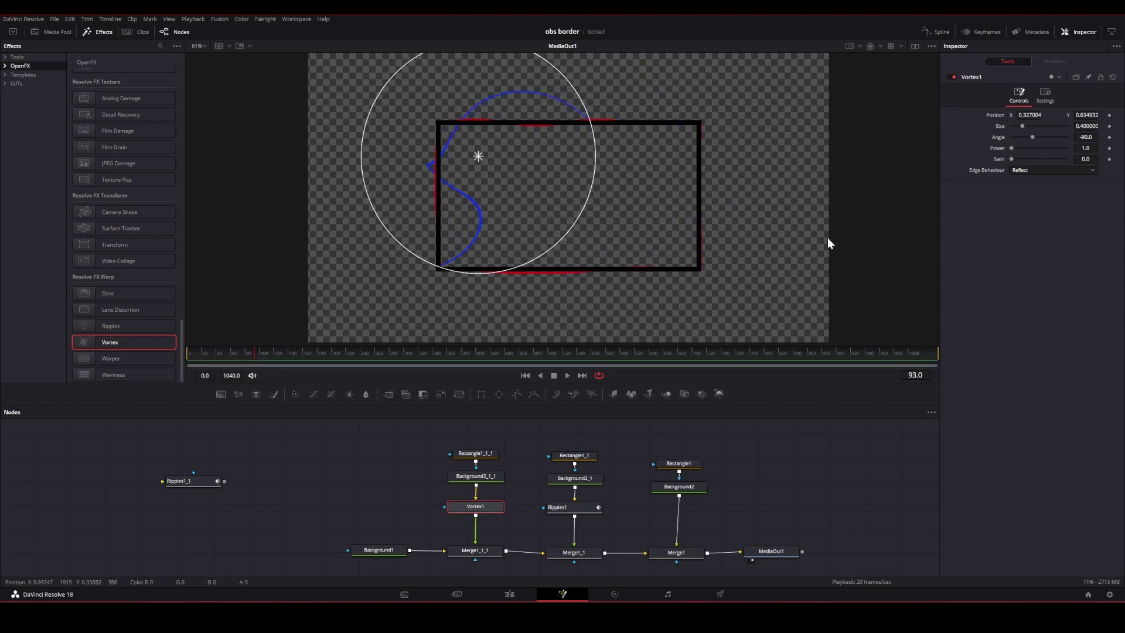
{"action": "left_click_drag", "start_coordinate": [1024, 125], "coordinate": [1016, 127]}
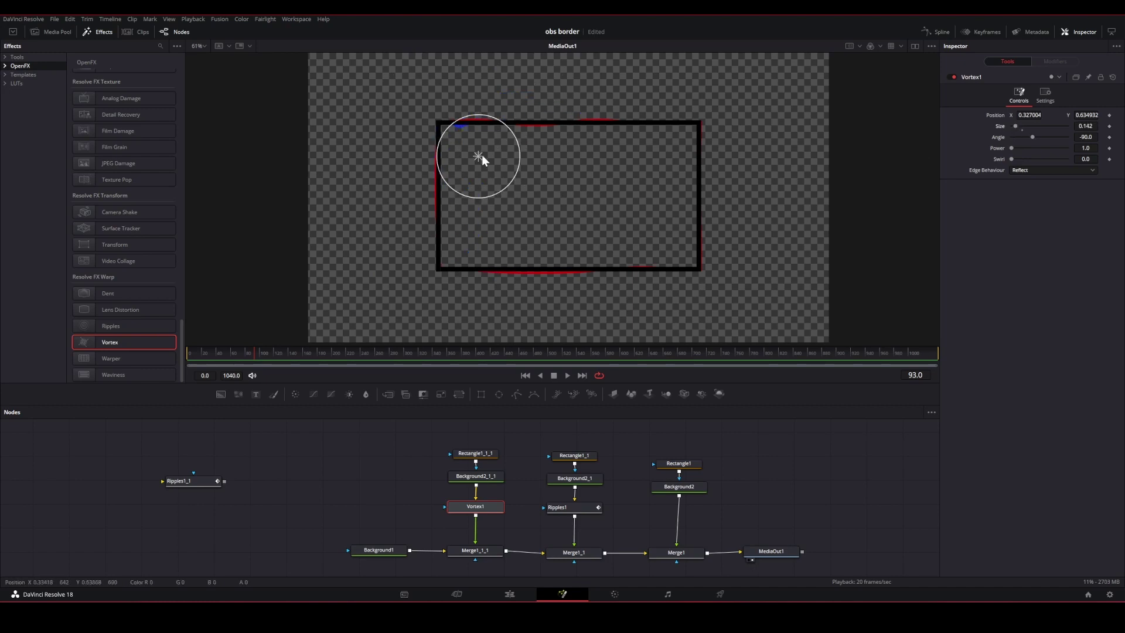
{"action": "left_click_drag", "start_coordinate": [482, 154], "coordinate": [710, 114]}
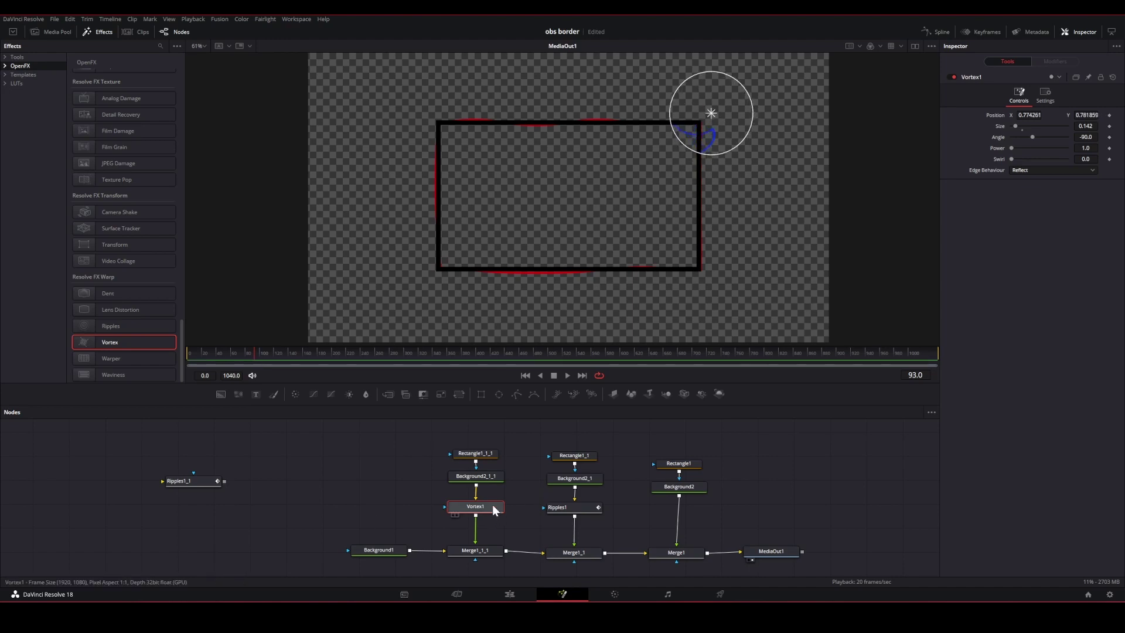
{"action": "key", "text": "Delete"}
{"action": "left_click_drag", "start_coordinate": [175, 481], "coordinate": [473, 508]}
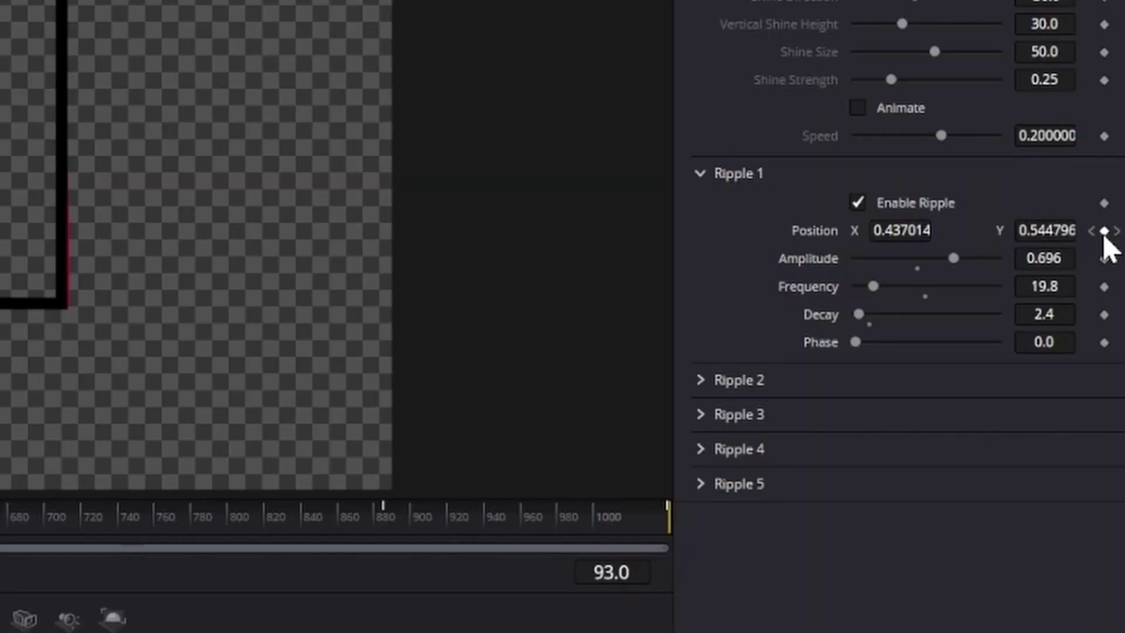
- Remove all of Ripple 1's position keyframes from the copied Ripples1_1 node
{"action": "left_click", "coordinate": [1104, 231]}
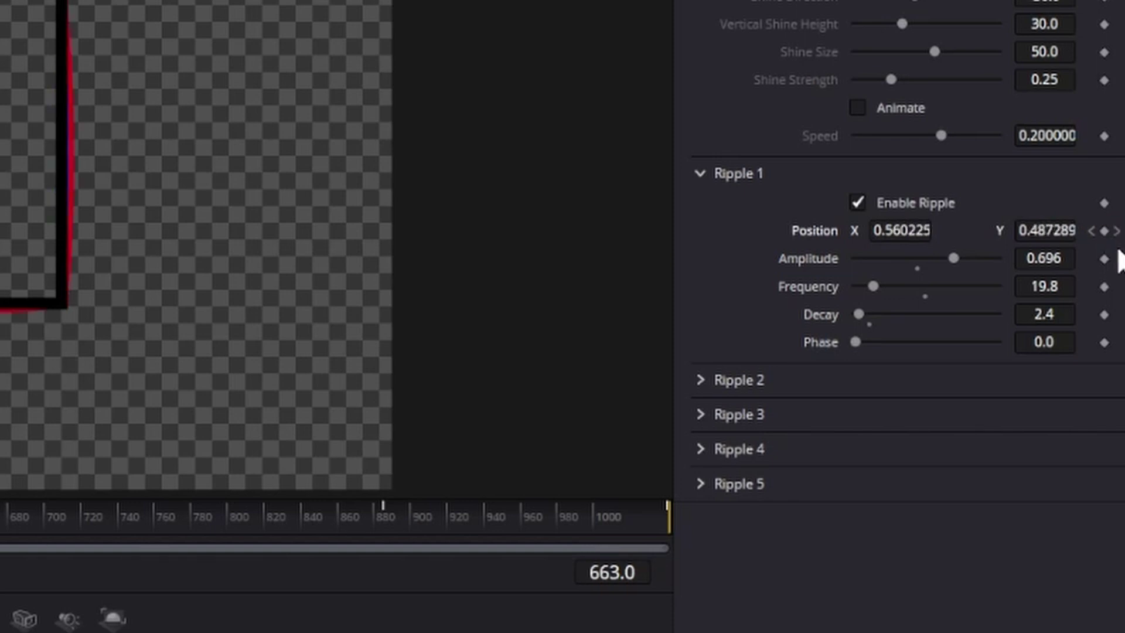
{"action": "left_click", "coordinate": [1117, 230]}
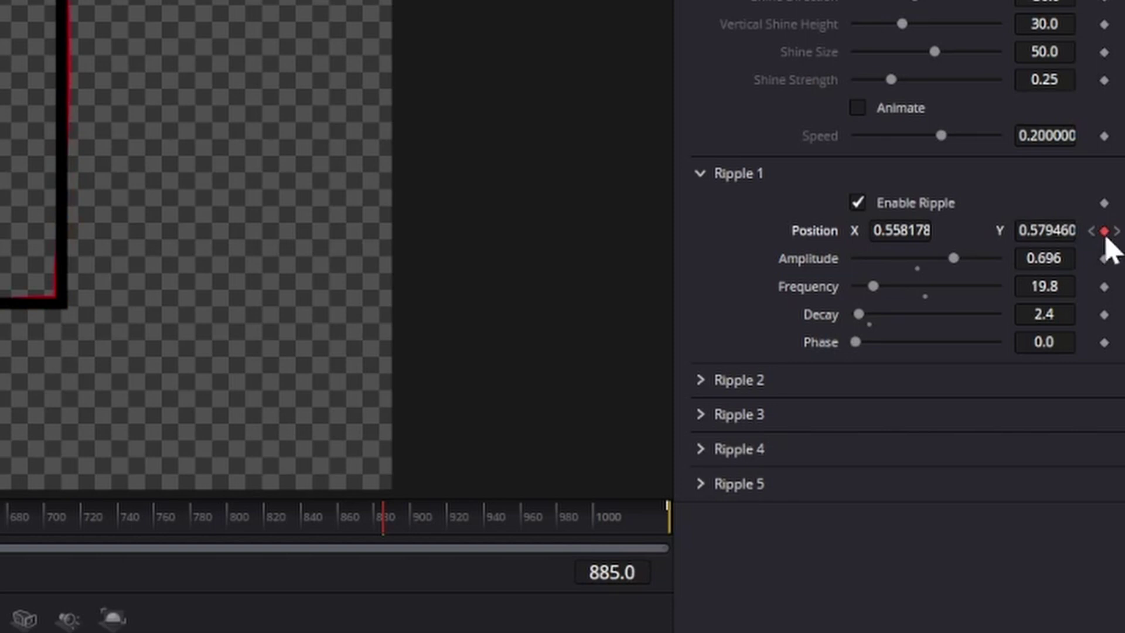
{"action": "left_click", "coordinate": [1105, 231]}
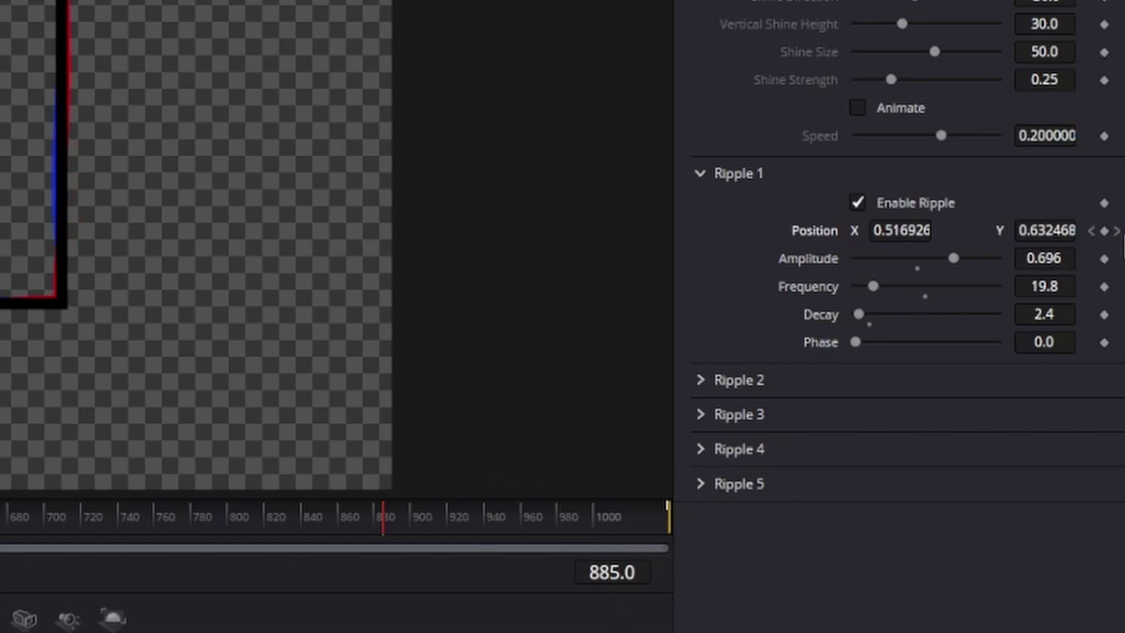
{"action": "left_click", "coordinate": [1116, 231]}
{"action": "left_click", "coordinate": [1105, 231]}
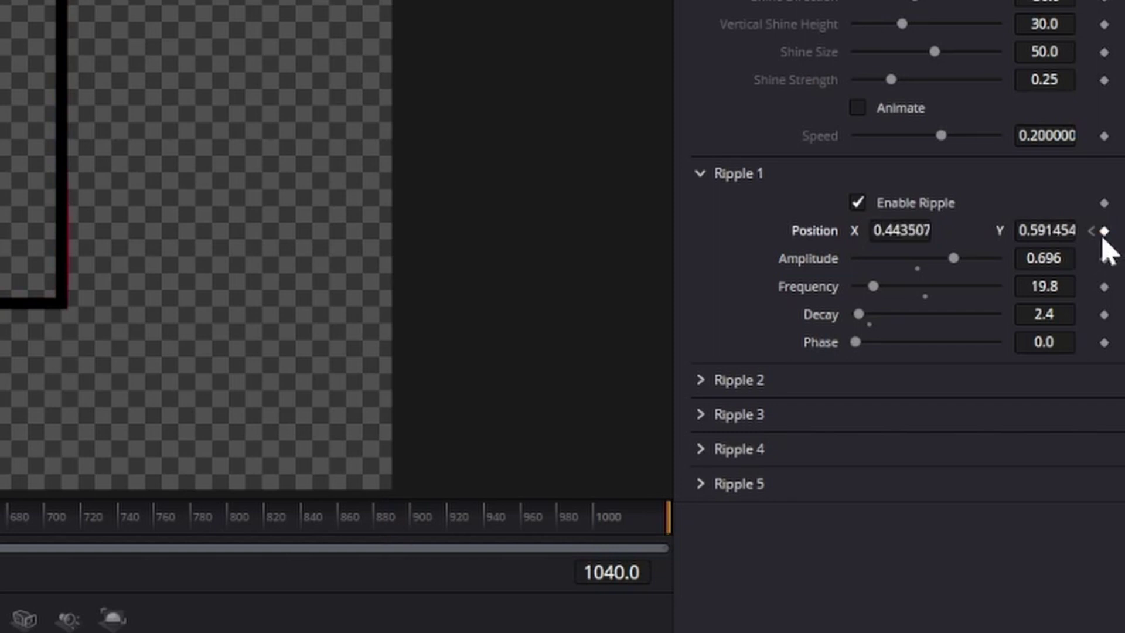
{"action": "left_click", "coordinate": [1091, 231]}
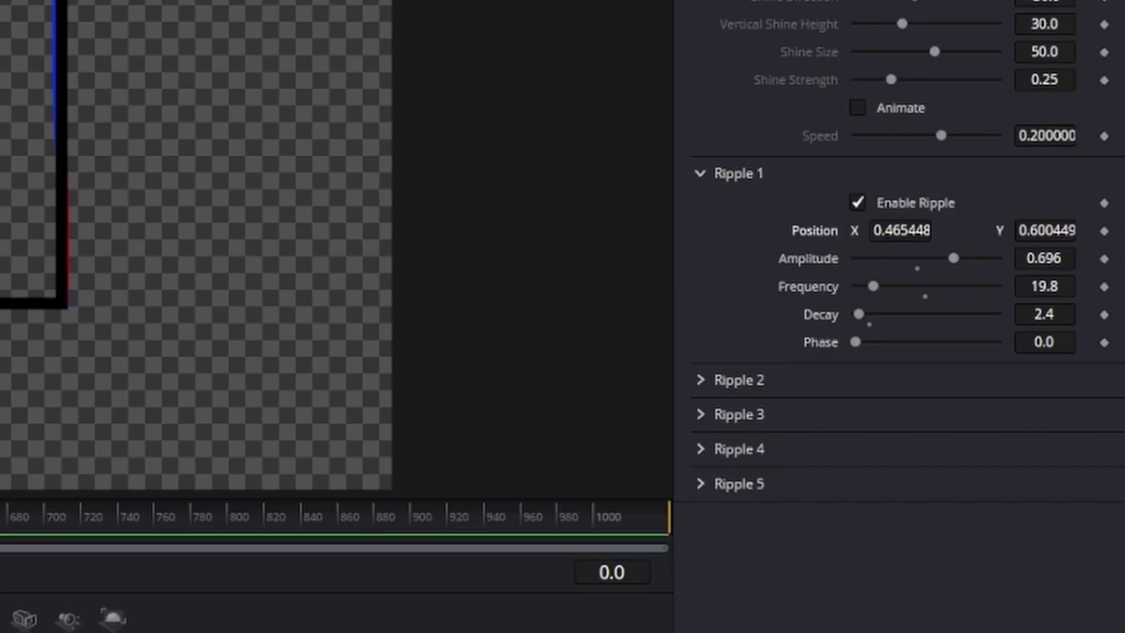
- Keyframe Ripples1_1's Ripple 1 position at frames 0, about 210, 460, 749 and 1040, moving it counterclockwise from the upper right back to its start
{"action": "left_click_drag", "start_coordinate": [551, 169], "coordinate": [404, 109]}
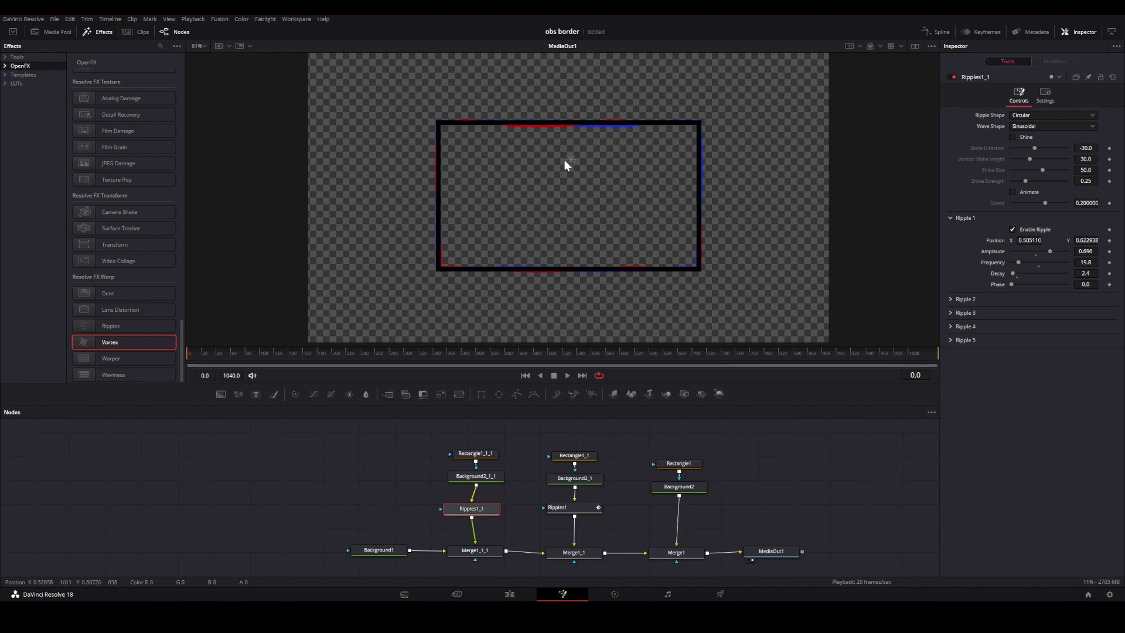
{"action": "left_click", "coordinate": [1109, 241]}
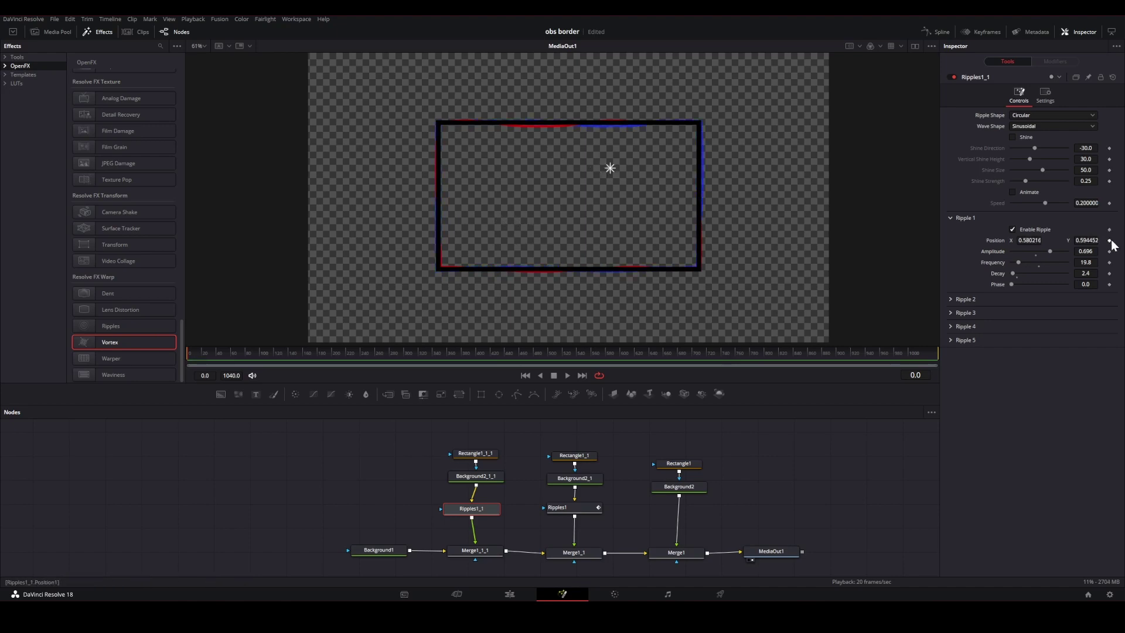
{"action": "mouse_move", "coordinate": [610, 169]}
{"action": "left_mouse_down"}
{"action": "mouse_move", "coordinate": [526, 170]}
{"action": "mouse_move", "coordinate": [532, 216]}
{"action": "mouse_move", "coordinate": [618, 210]}
{"action": "left_mouse_up"}
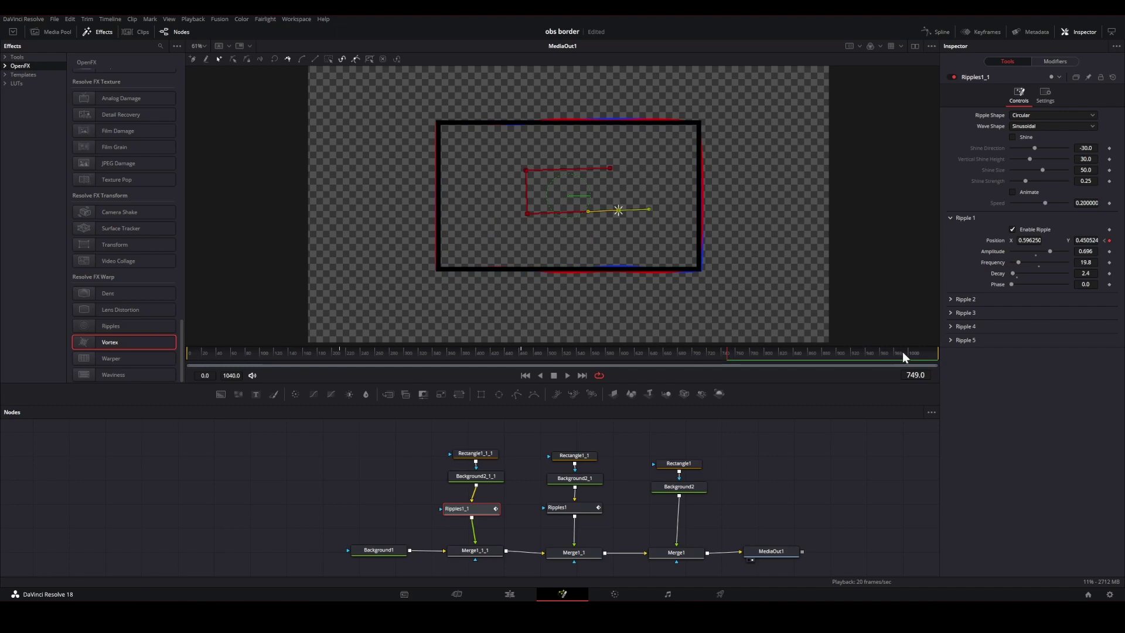
{"action": "left_click_drag", "start_coordinate": [925, 356], "coordinate": [938, 355]}
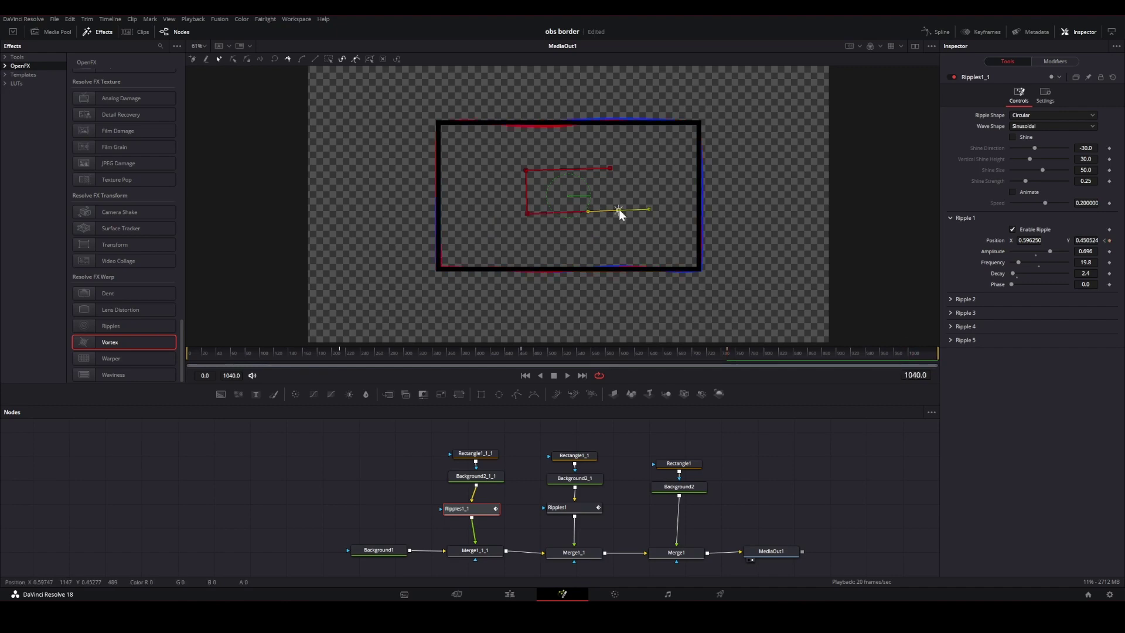
{"action": "left_click_drag", "start_coordinate": [617, 210], "coordinate": [611, 170]}
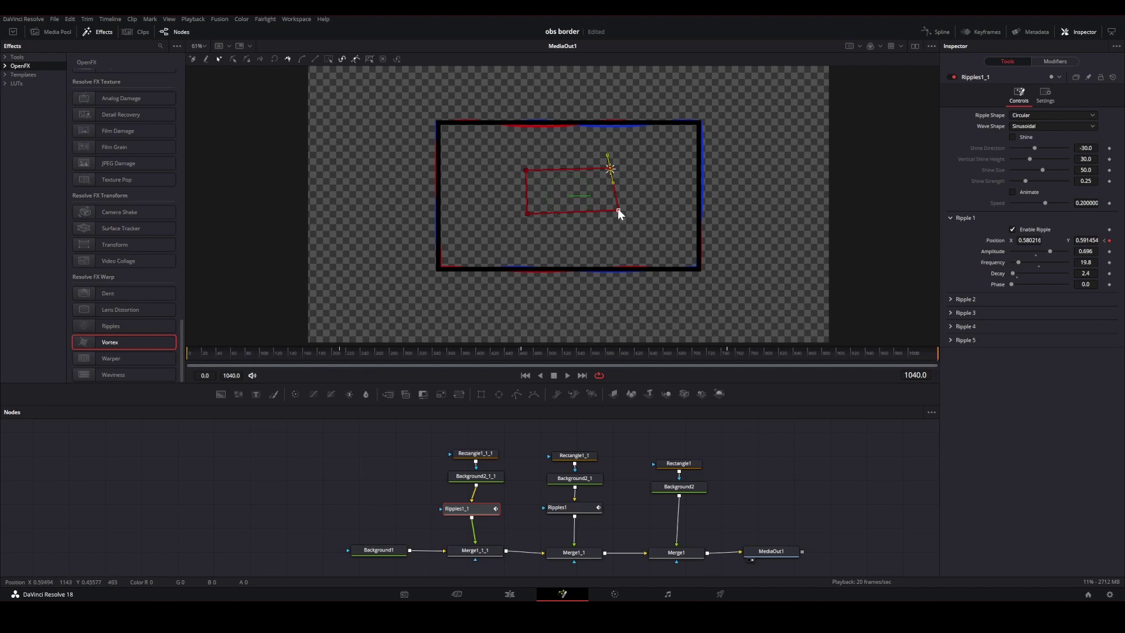
- Round Ripples1_1's motion path by adding points along each side and pulling them outward, and play the animation to check it
{"action": "left_click", "coordinate": [587, 216]}
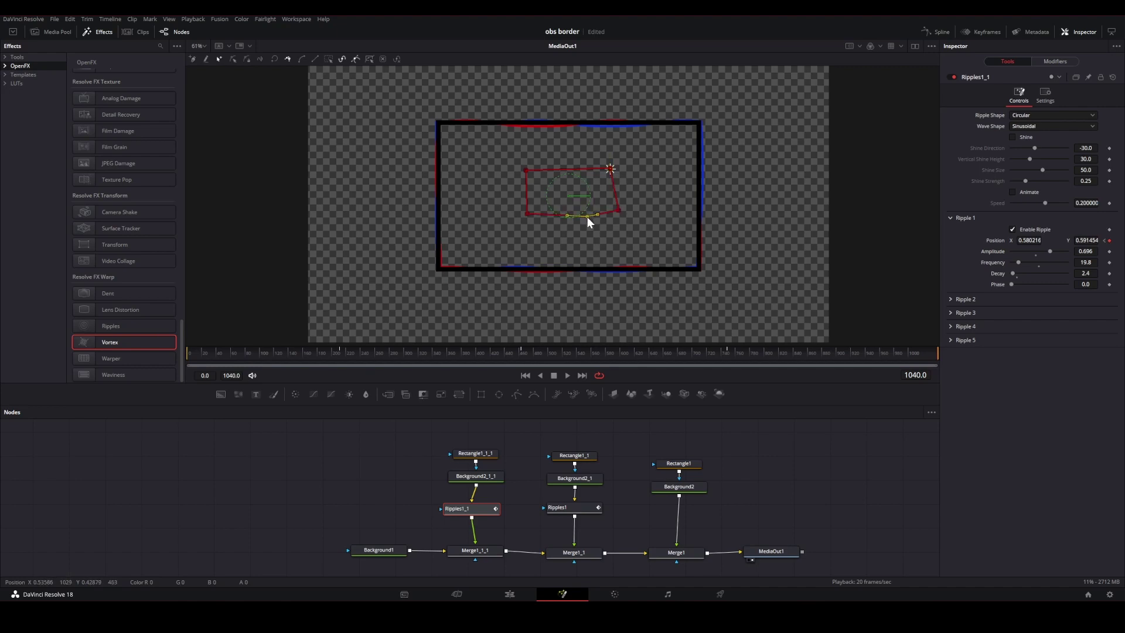
{"action": "left_click", "coordinate": [571, 170]}
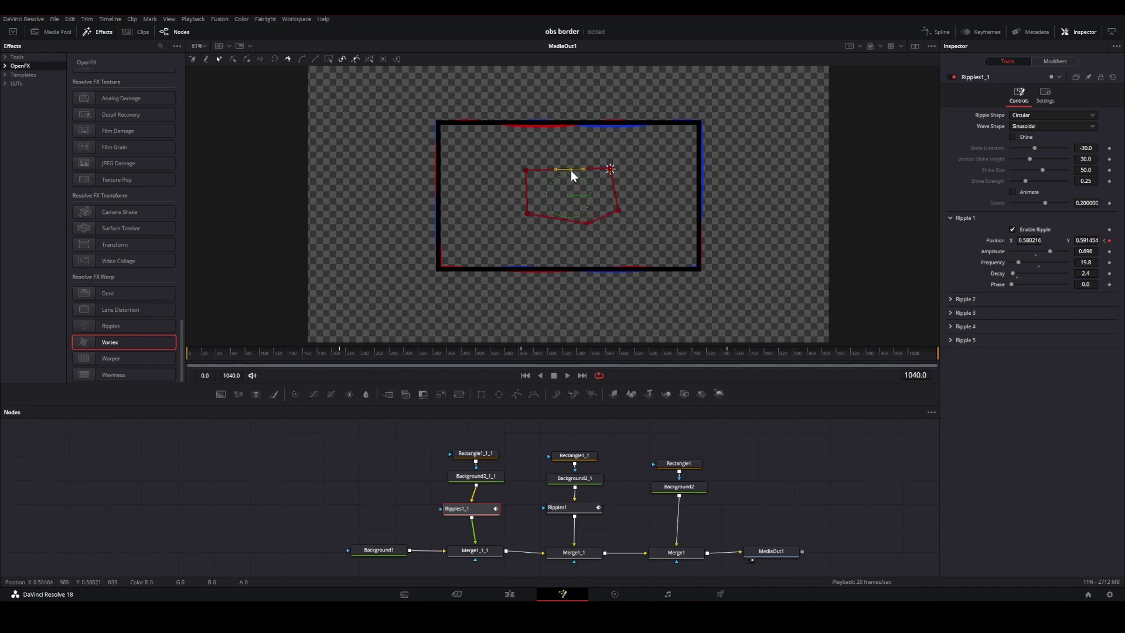
{"action": "left_click", "coordinate": [522, 191]}
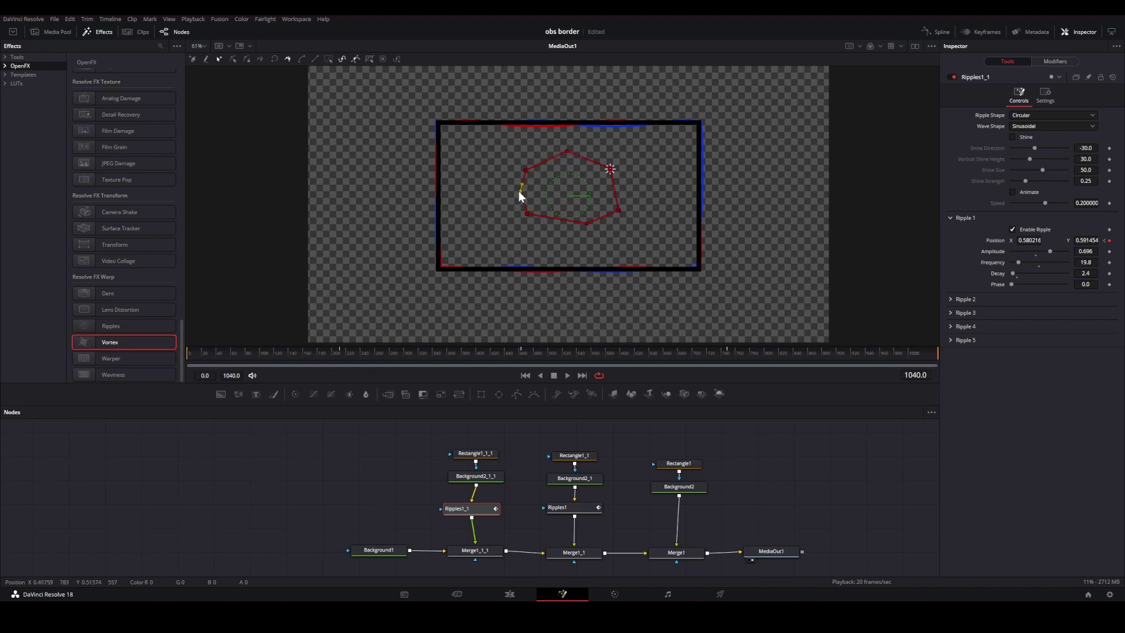
{"action": "left_click", "coordinate": [618, 187]}
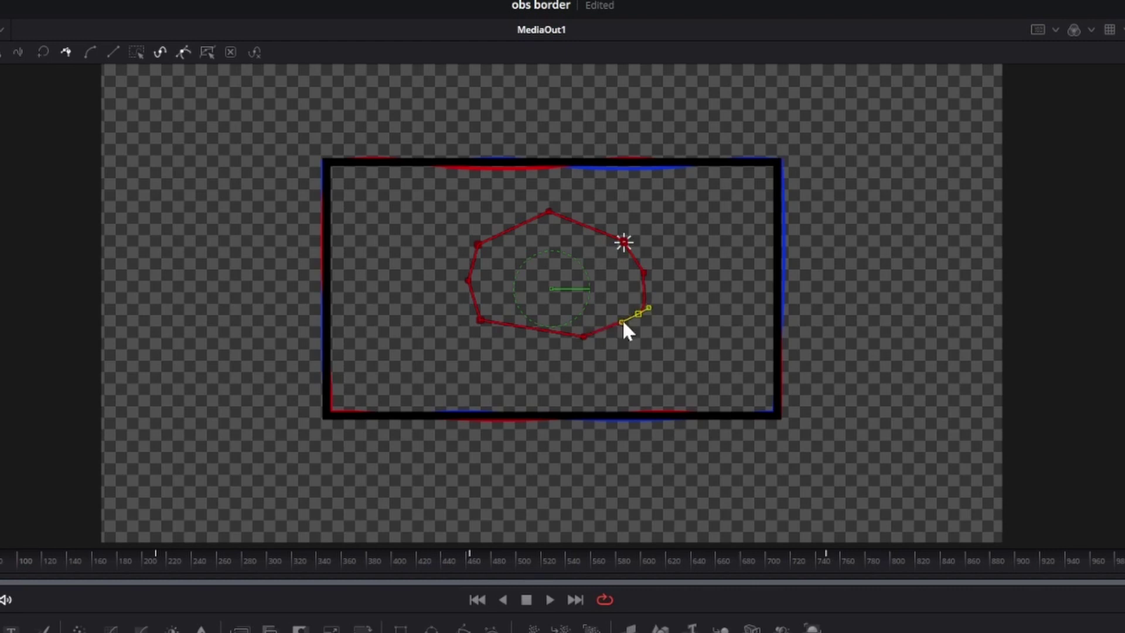
{"action": "left_click", "coordinate": [196, 590]}
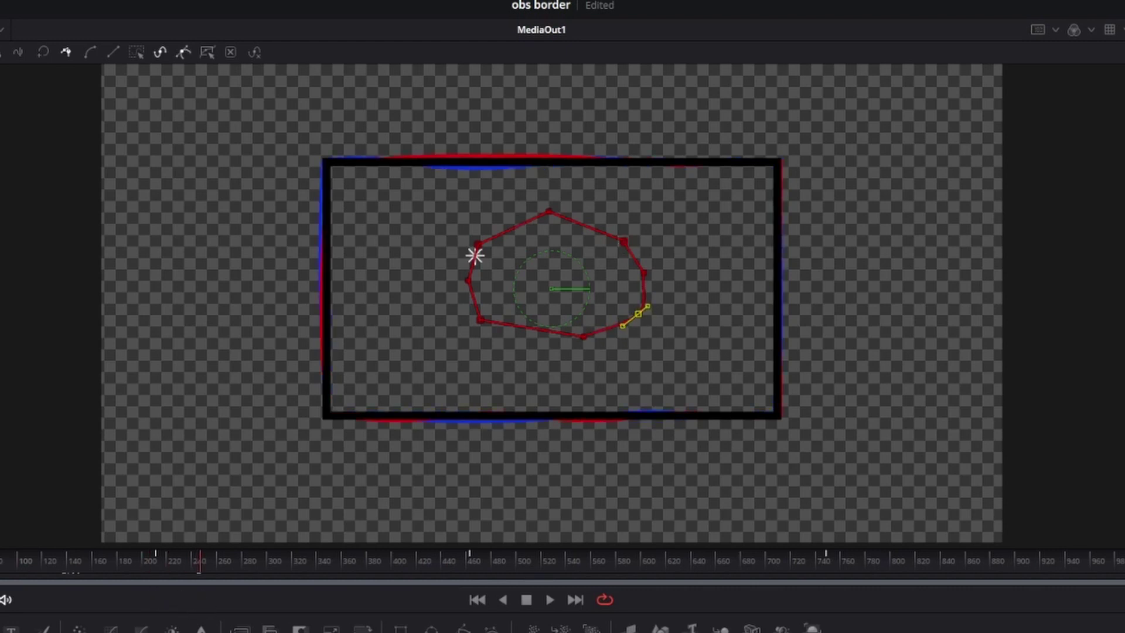
{"action": "key", "text": "space"}
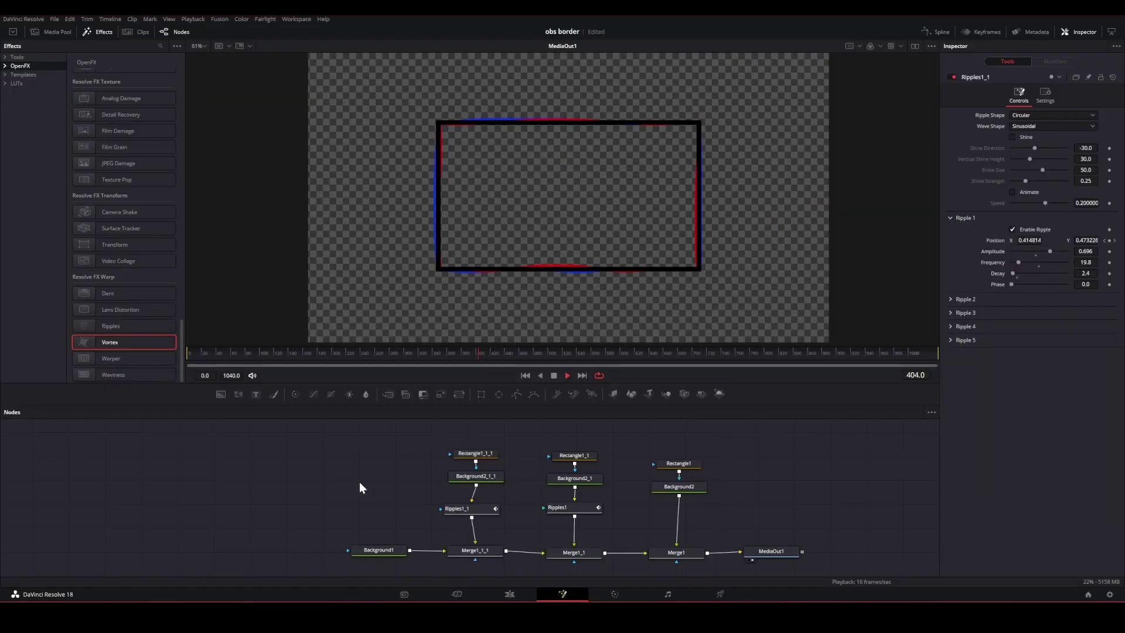
- Stop playback and move the red and blue borders' Rectangle, Background and Ripples nodes up to make room above their Merge nodes
{"action": "key", "text": "space"}
{"action": "left_click_drag", "start_coordinate": [532, 434], "coordinate": [593, 481]}
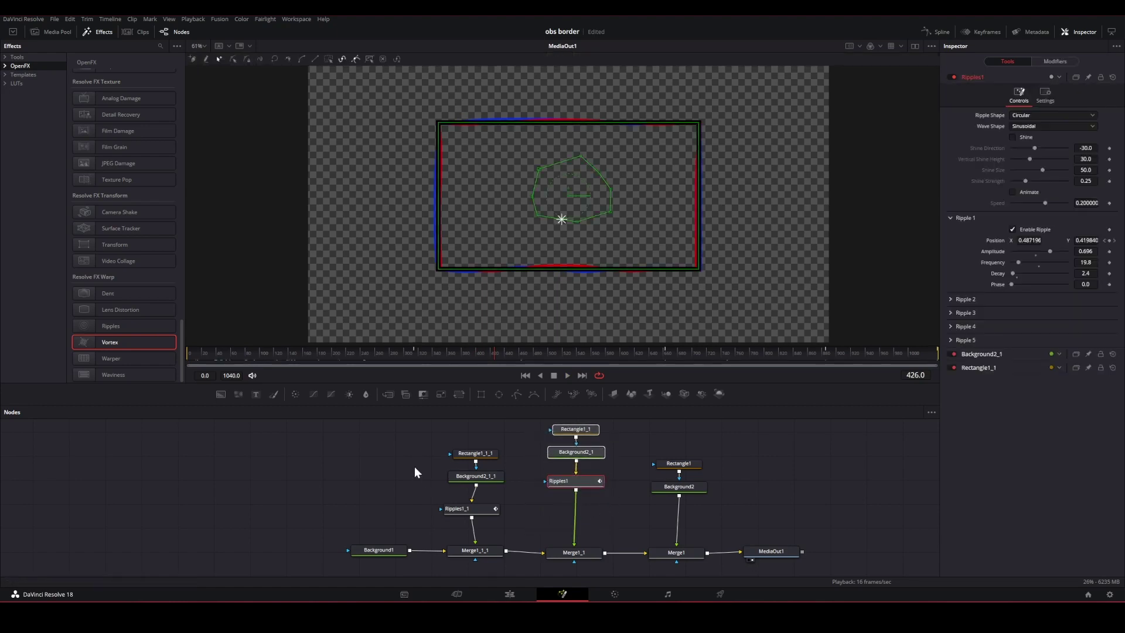
{"action": "left_click_drag", "start_coordinate": [404, 446], "coordinate": [522, 517]}
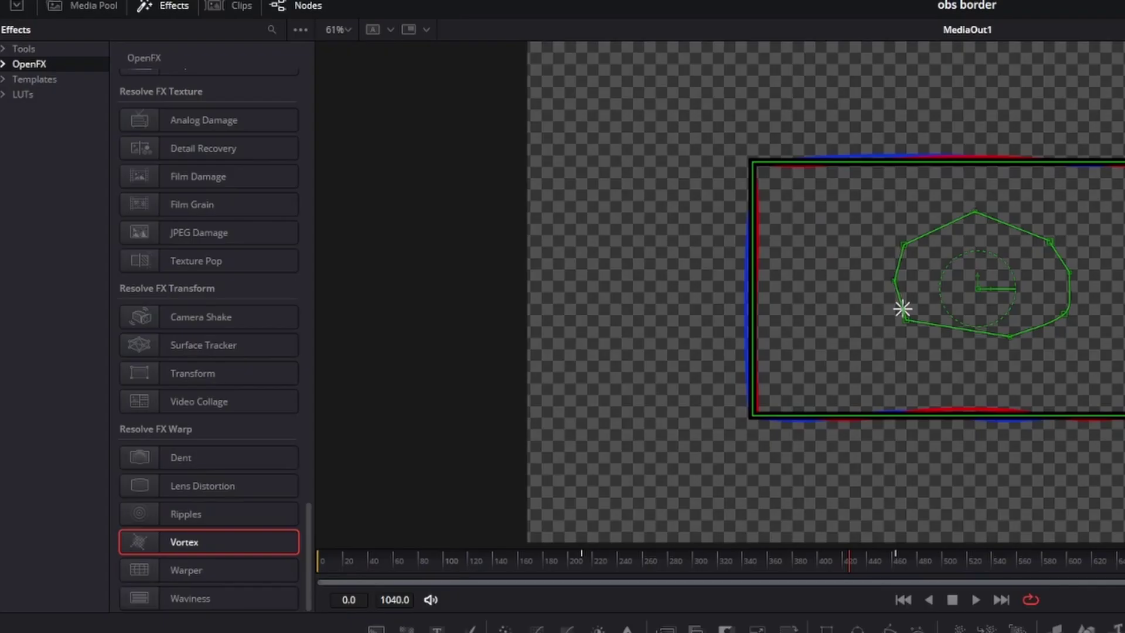
- Insert the Resolve FX Stylize Edge Detect effect between Ripples1 and Merge1_1 for the red border
{"action": "left_click", "coordinate": [903, 309]}
{"action": "scroll", "coordinate": [175, 319], "scroll_direction": "up", "scroll_amount": 4}
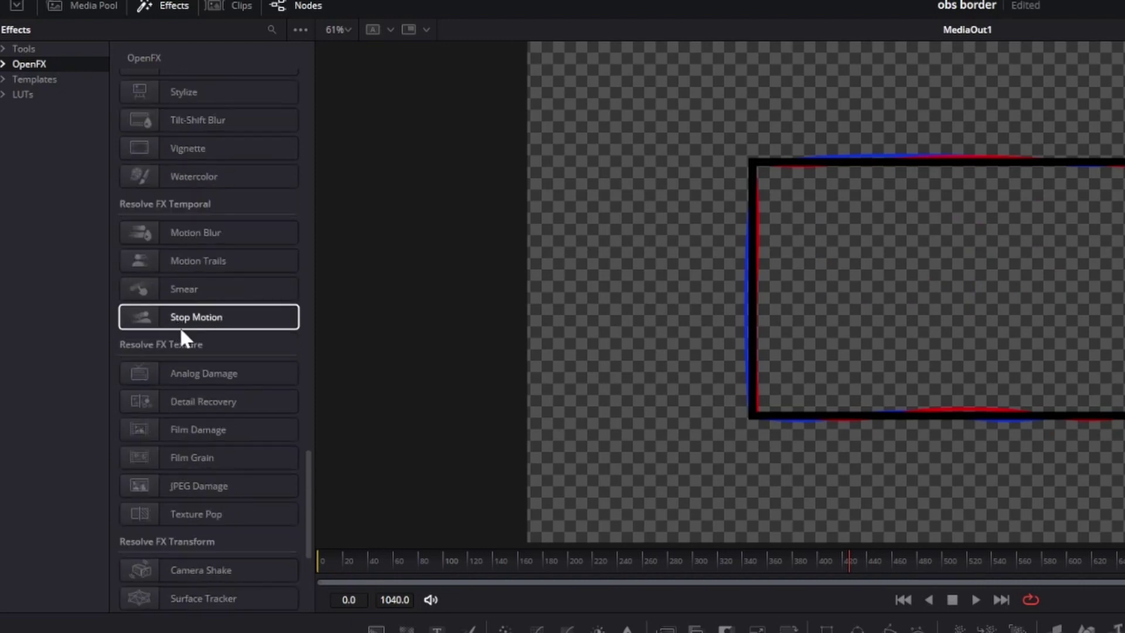
{"action": "scroll", "coordinate": [217, 342], "scroll_direction": "up", "scroll_amount": 3}
{"action": "scroll", "coordinate": [216, 340], "scroll_direction": "up", "scroll_amount": 2}
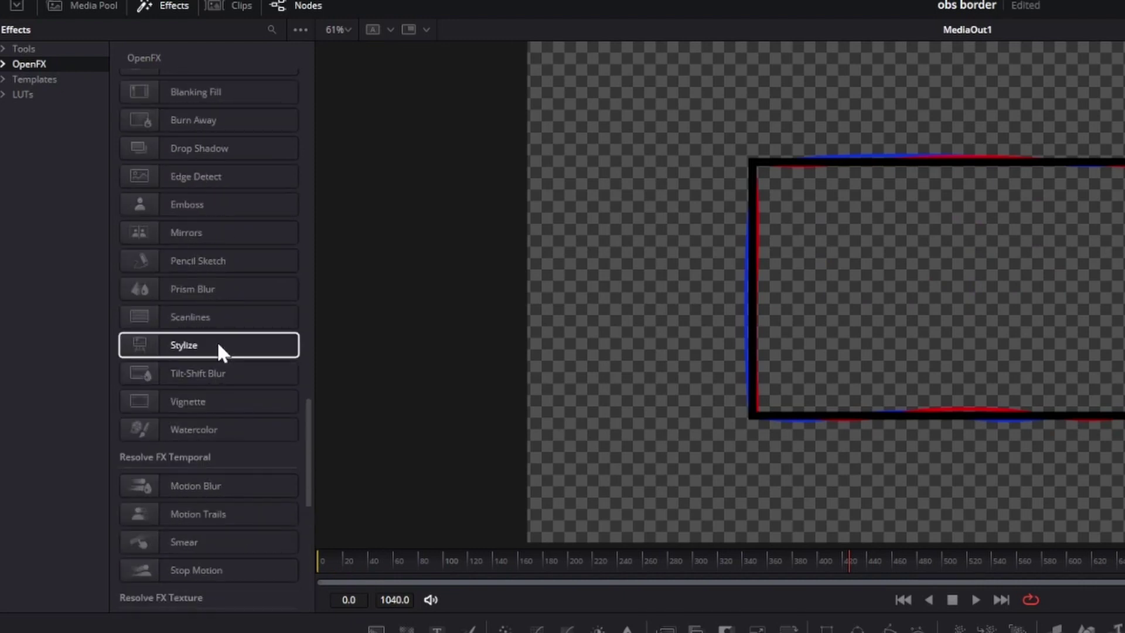
{"action": "scroll", "coordinate": [217, 340], "scroll_direction": "up", "scroll_amount": 2}
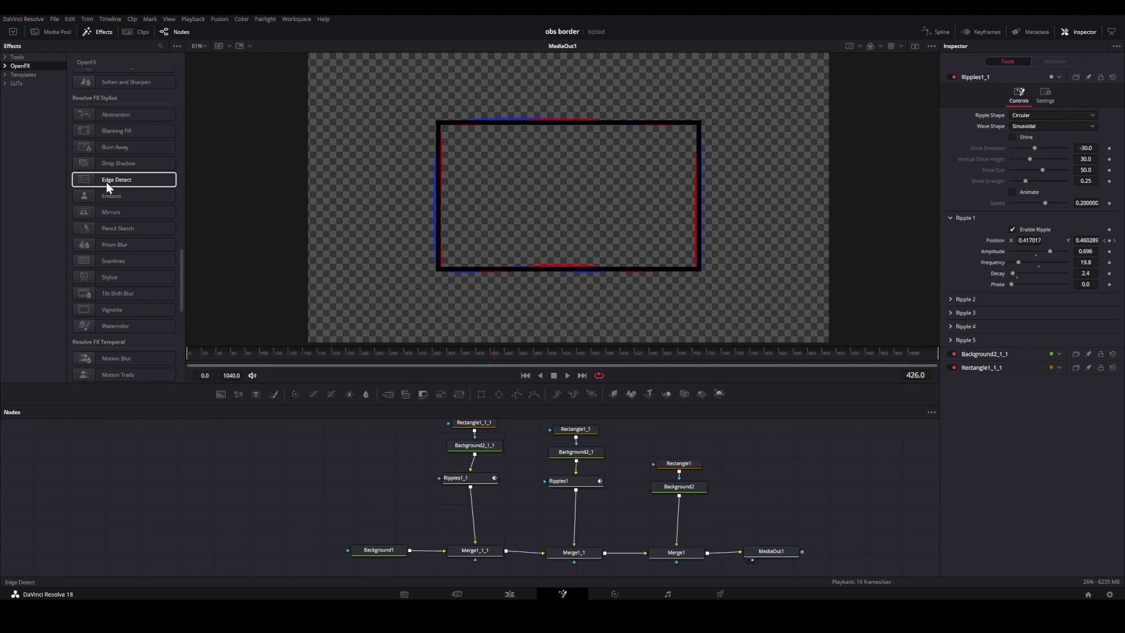
{"action": "left_click_drag", "start_coordinate": [107, 182], "coordinate": [575, 519]}
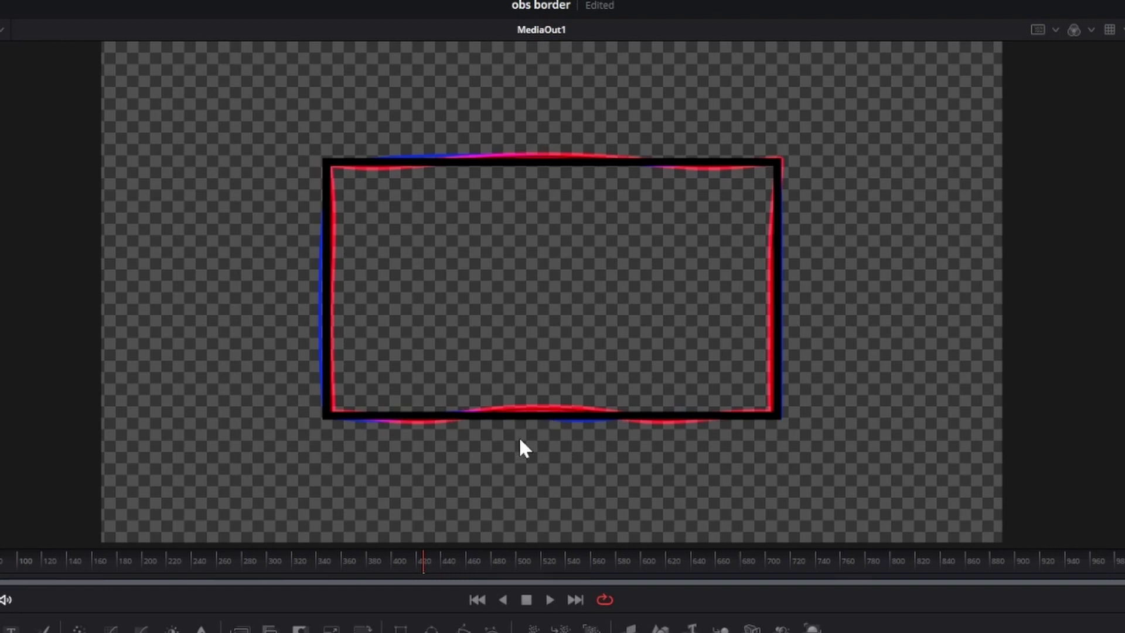
- Inspect the red border's edges up close, and set EdgeDetect1's Edge Width to 0.094 and Brightness to 1.929
{"action": "scroll", "coordinate": [518, 436], "scroll_direction": "up", "scroll_amount": 5}
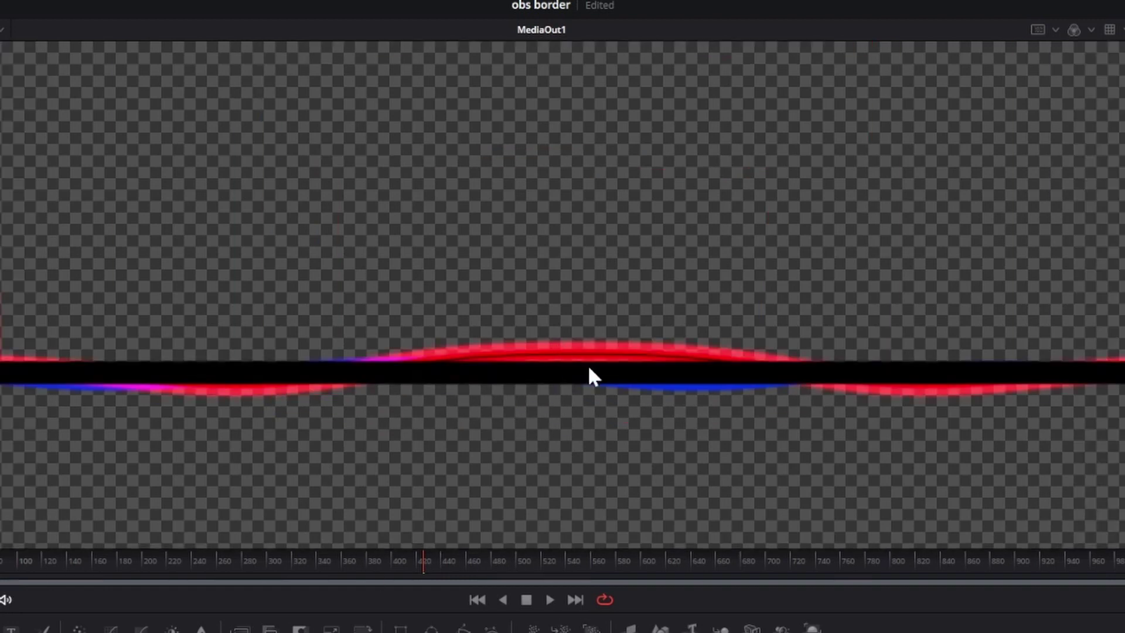
{"action": "scroll", "coordinate": [590, 370], "scroll_direction": "down", "scroll_amount": 4}
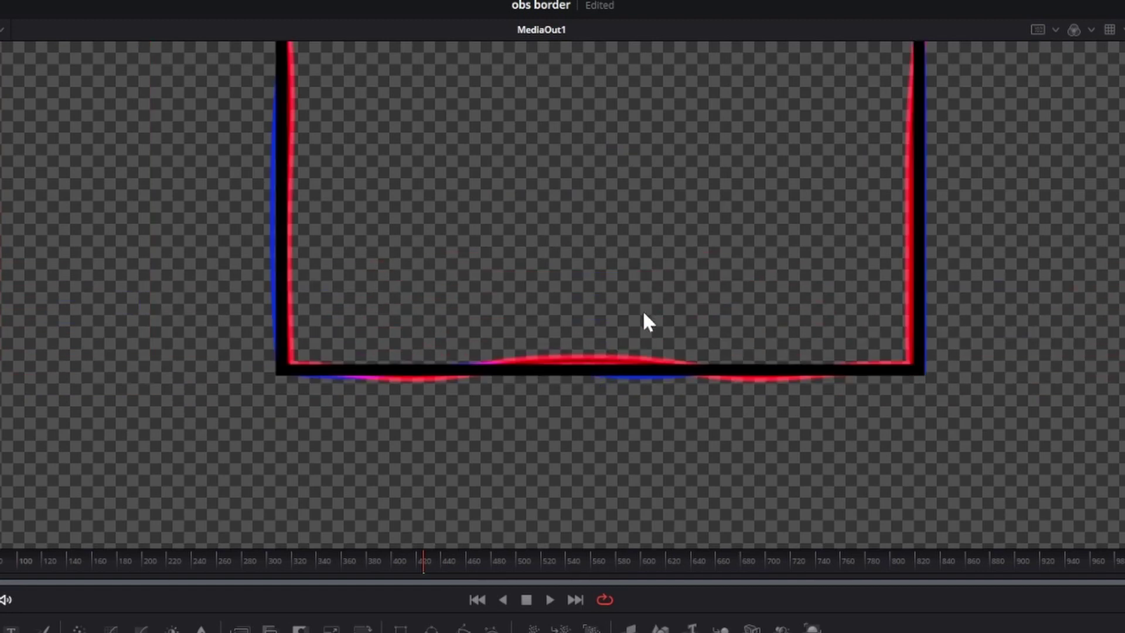
{"action": "scroll", "coordinate": [627, 402], "scroll_direction": "down", "scroll_amount": 5}
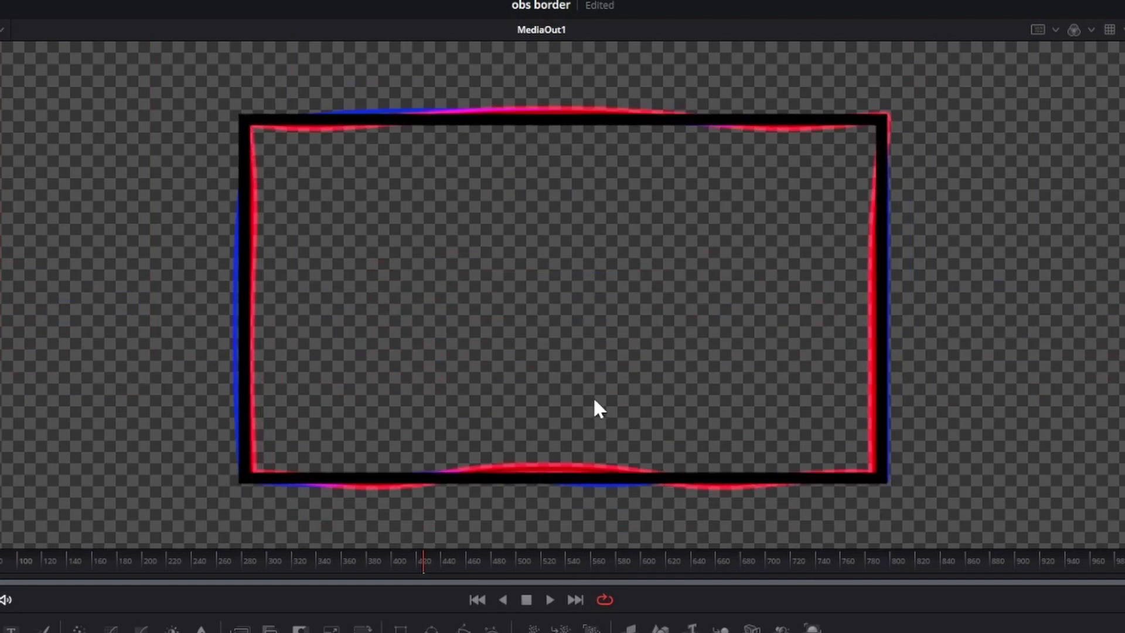
{"action": "scroll", "coordinate": [593, 399], "scroll_direction": "down", "scroll_amount": 4}
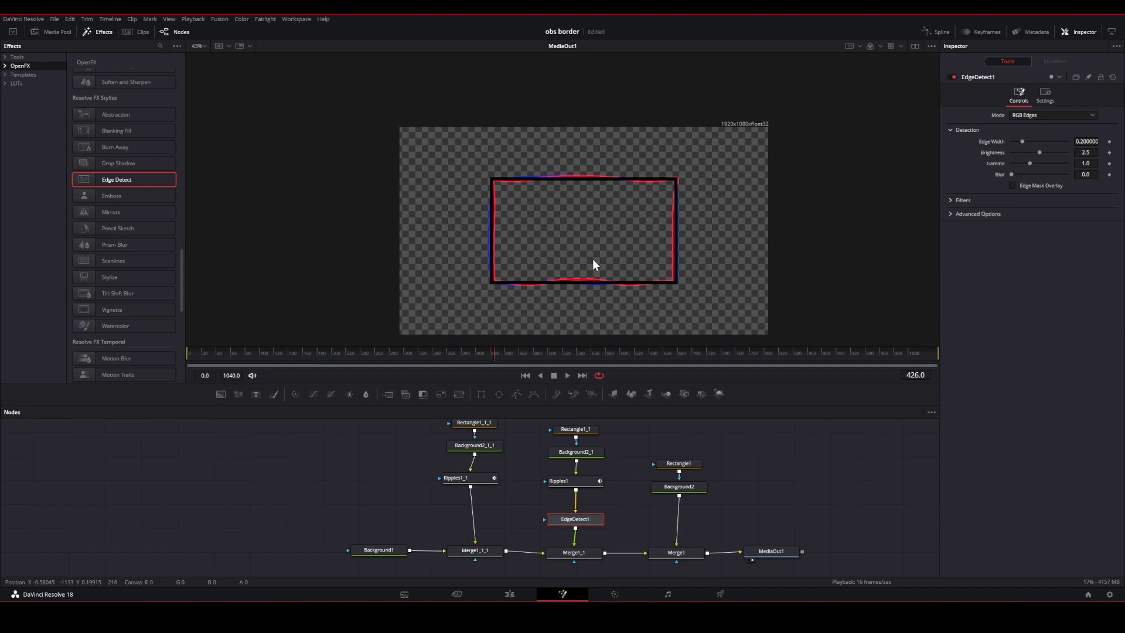
{"action": "scroll", "coordinate": [592, 259], "scroll_direction": "up", "scroll_amount": 2}
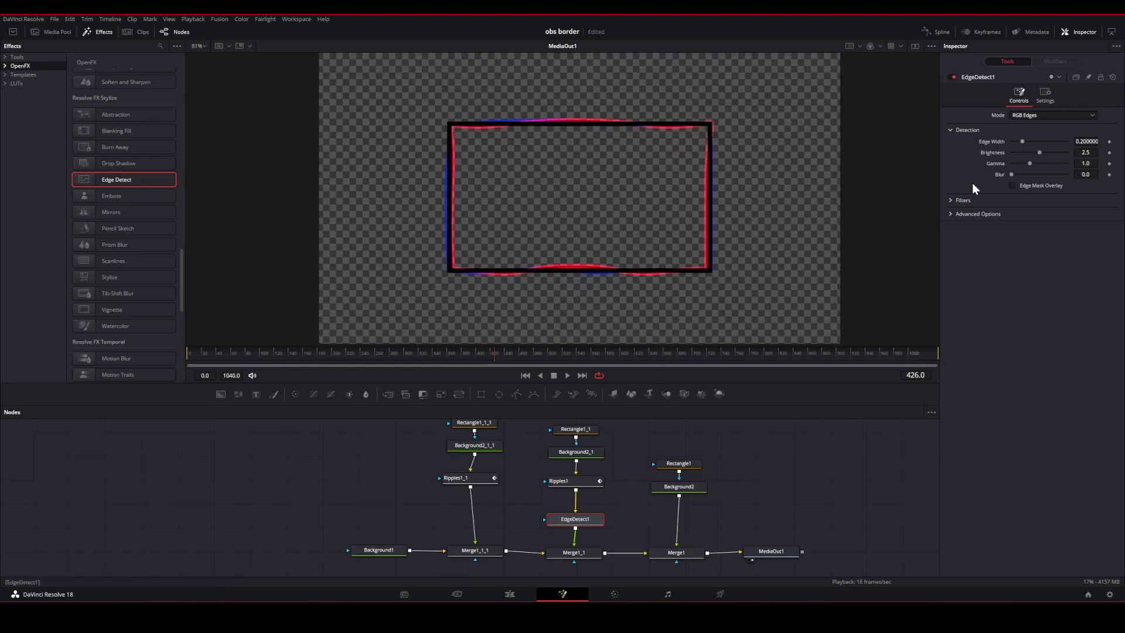
{"action": "mouse_move", "coordinate": [1025, 141]}
{"action": "left_mouse_down"}
{"action": "mouse_move", "coordinate": [1060, 143]}
{"action": "mouse_move", "coordinate": [1017, 145]}
{"action": "left_mouse_up"}
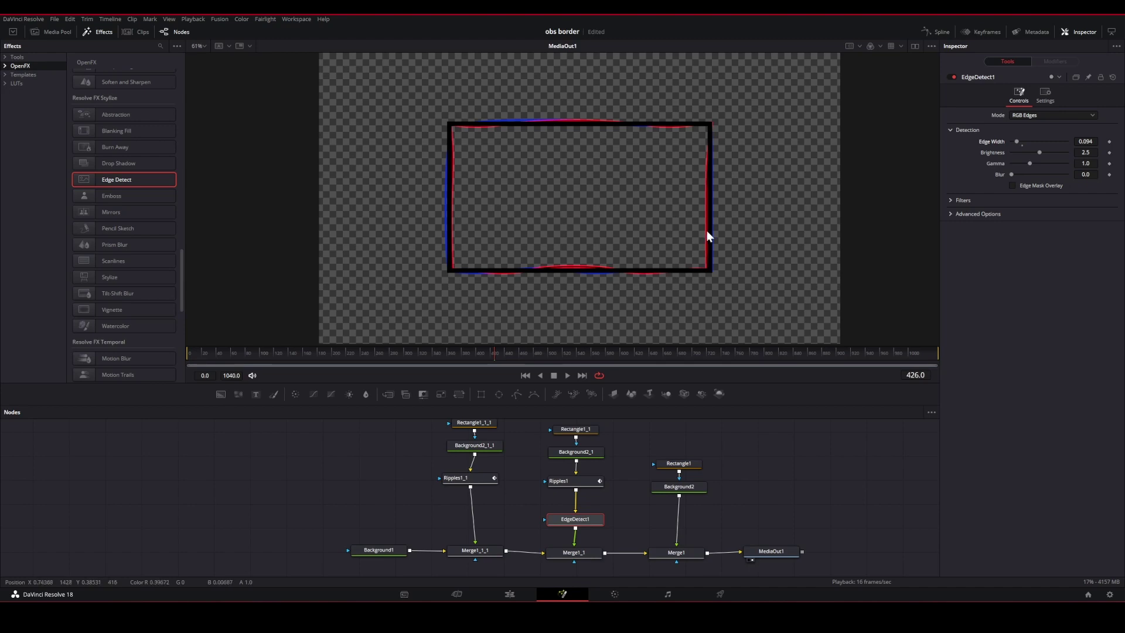
{"action": "mouse_move", "coordinate": [1039, 153]}
{"action": "left_mouse_down"}
{"action": "mouse_move", "coordinate": [1002, 157]}
{"action": "mouse_move", "coordinate": [1035, 157]}
{"action": "left_mouse_up"}
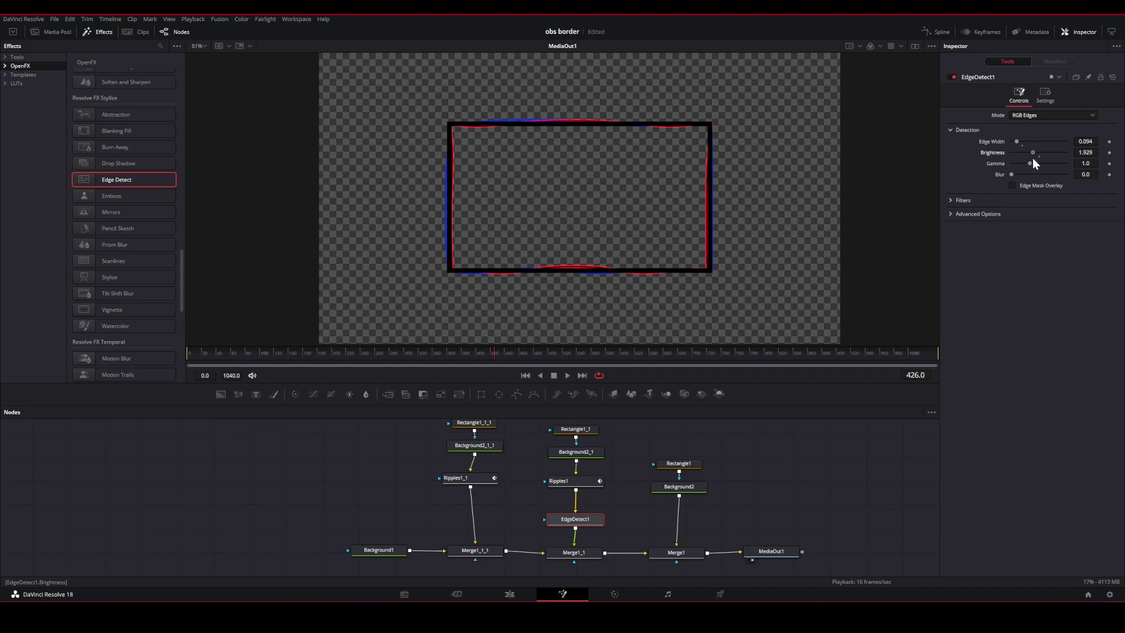
- Insert a second Edge Detect effect between Ripples1_1 and Merge1_1_1 for the blue border
{"action": "left_click", "coordinate": [265, 508]}
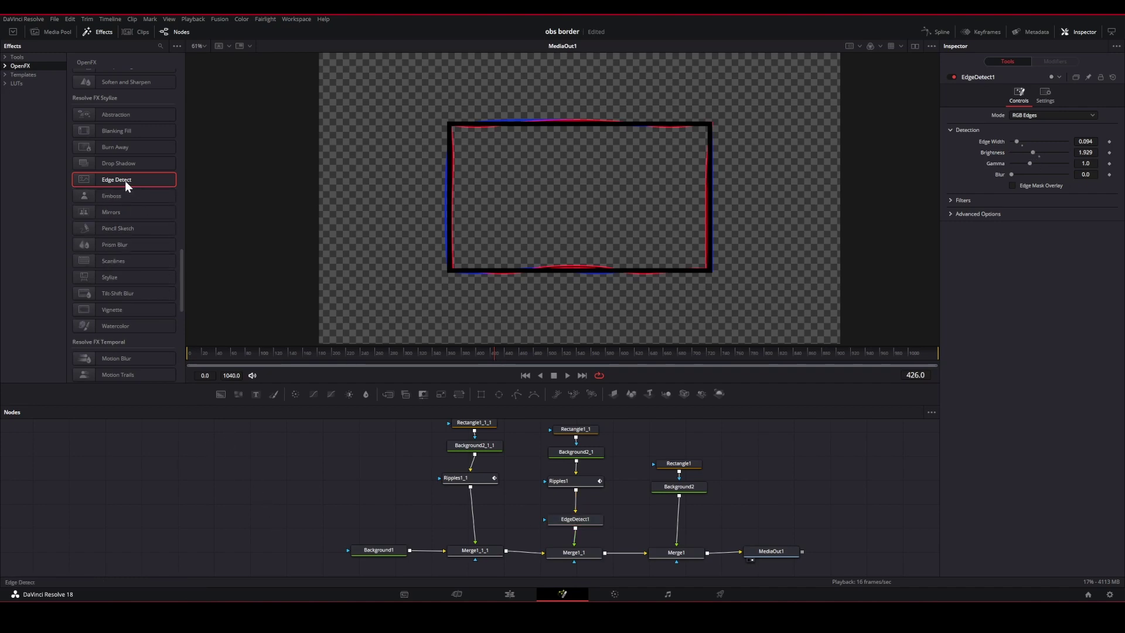
{"action": "left_click_drag", "start_coordinate": [125, 181], "coordinate": [157, 207]}
{"action": "left_click_drag", "start_coordinate": [283, 377], "coordinate": [471, 510]}
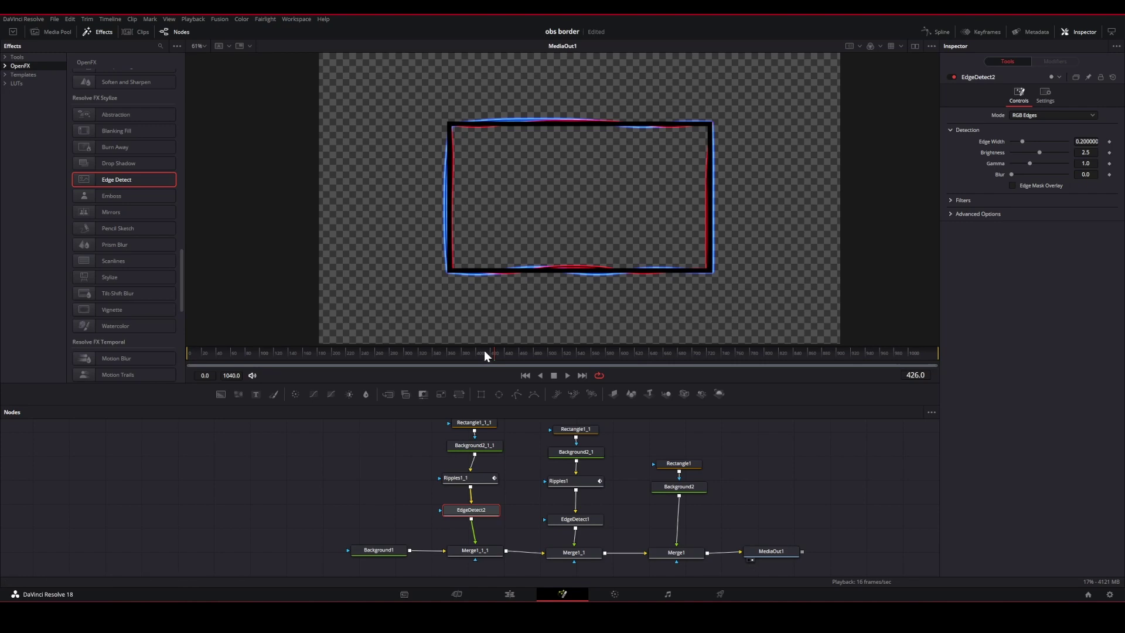
- Scrub the edge-detected borders to frame 154, and compare them with Fusion Composition 1 on the Edit page timeline
{"action": "left_click_drag", "start_coordinate": [484, 351], "coordinate": [299, 354]}
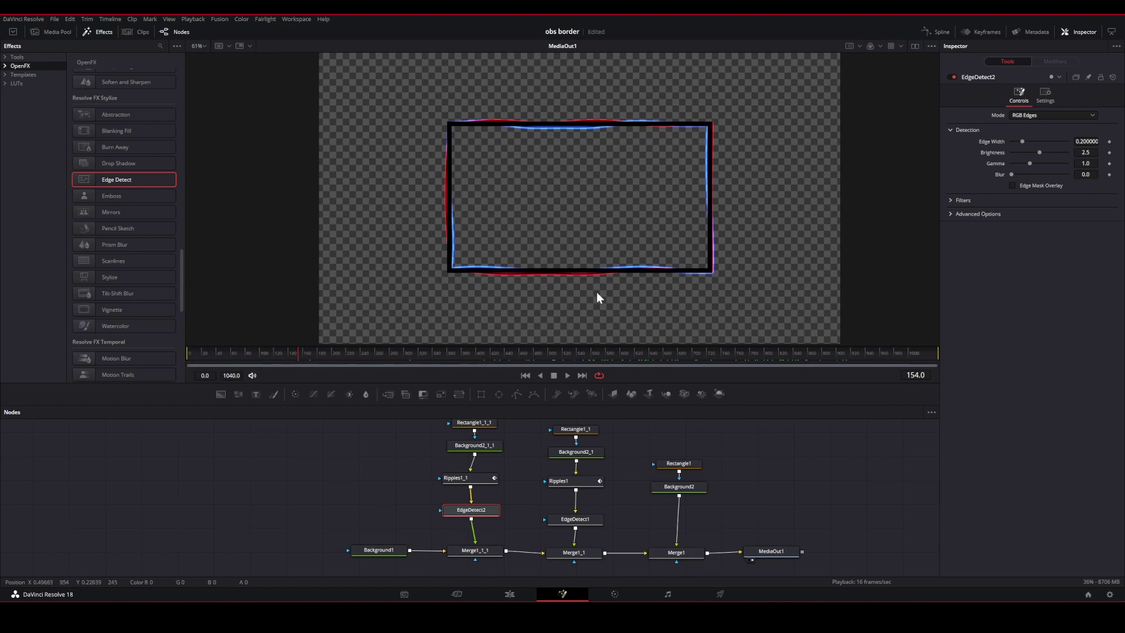
{"action": "key", "text": "shift+4"}
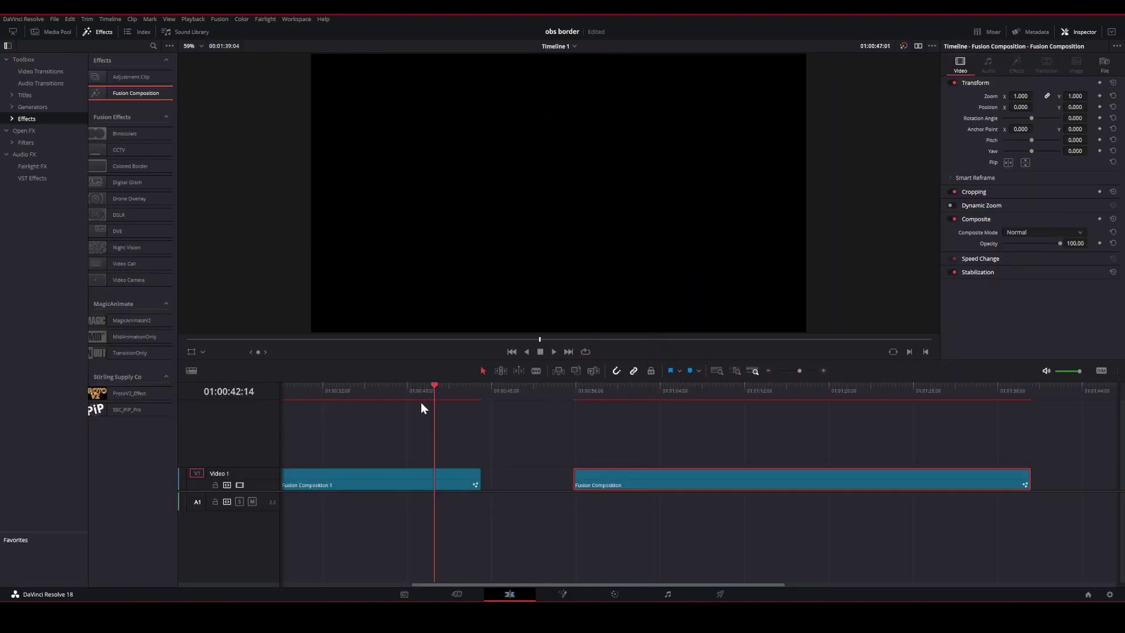
{"action": "left_click_drag", "start_coordinate": [401, 404], "coordinate": [350, 406]}
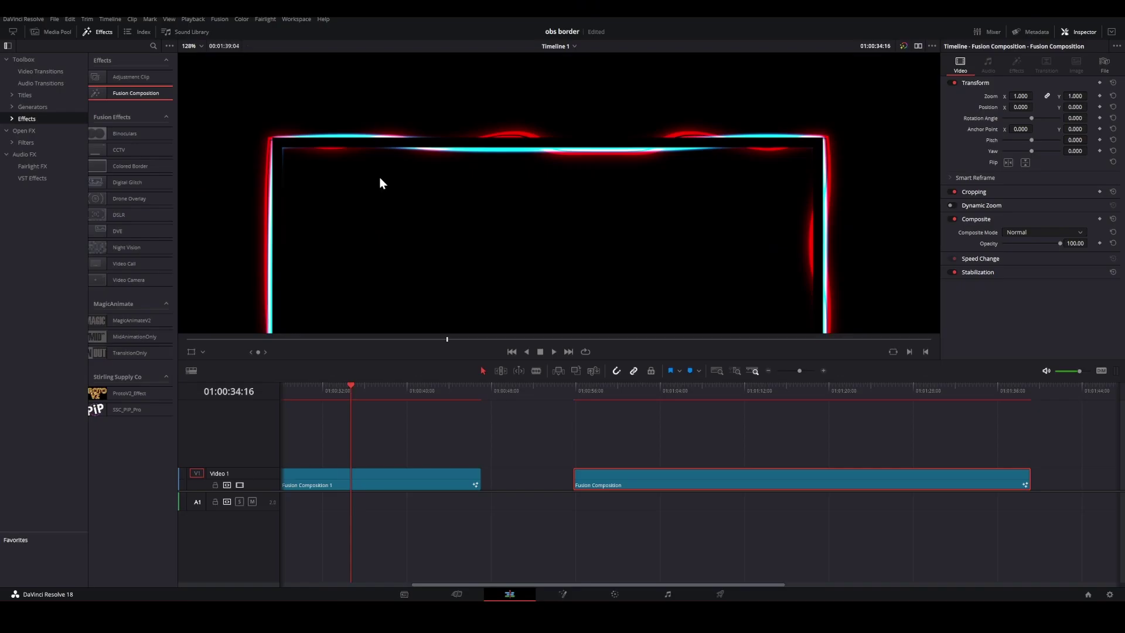
{"action": "left_click", "coordinate": [691, 399]}
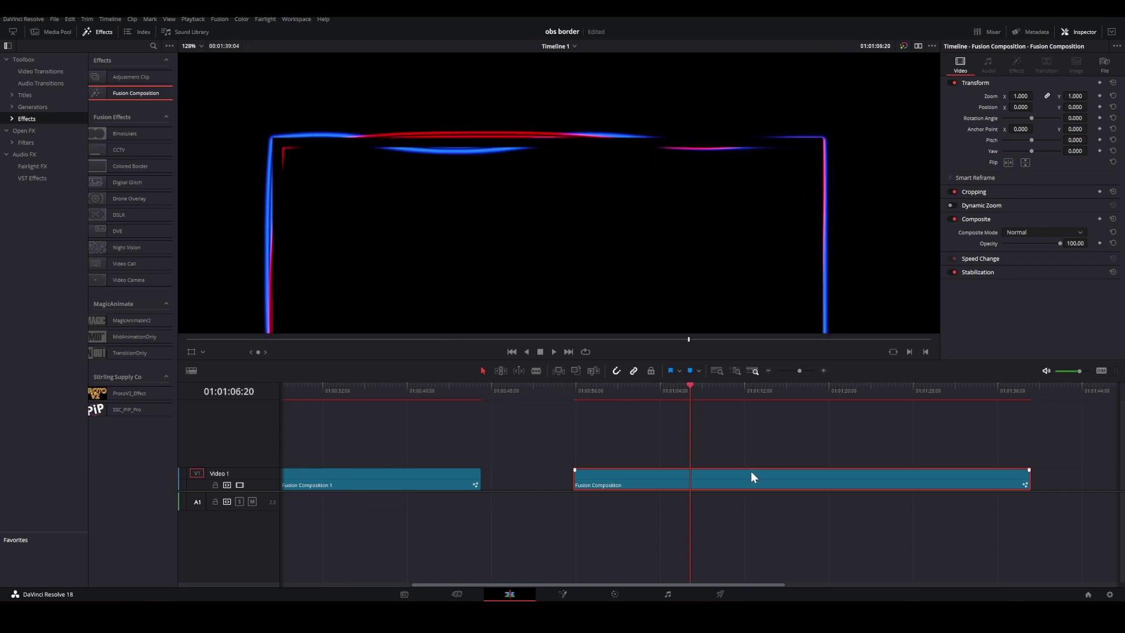
{"action": "left_click", "coordinate": [390, 392]}
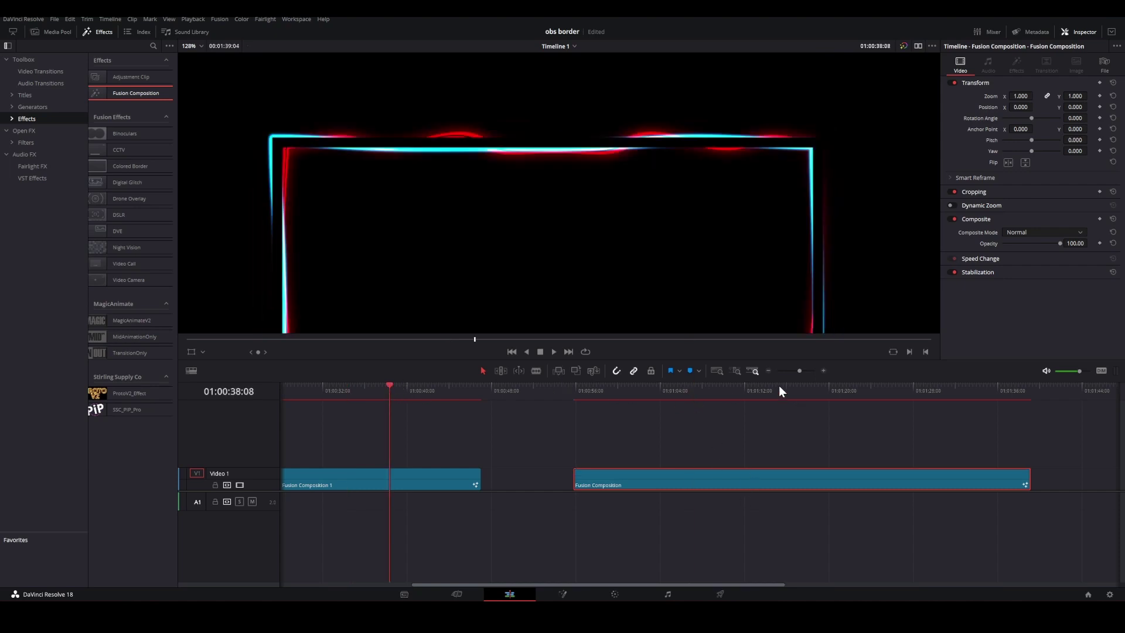
- Return to the Fusion page, move the blue border's nodes up, and insert a Glow node between EdgeDetect2 and Merge1_1_1
{"action": "key", "text": "shift+5"}
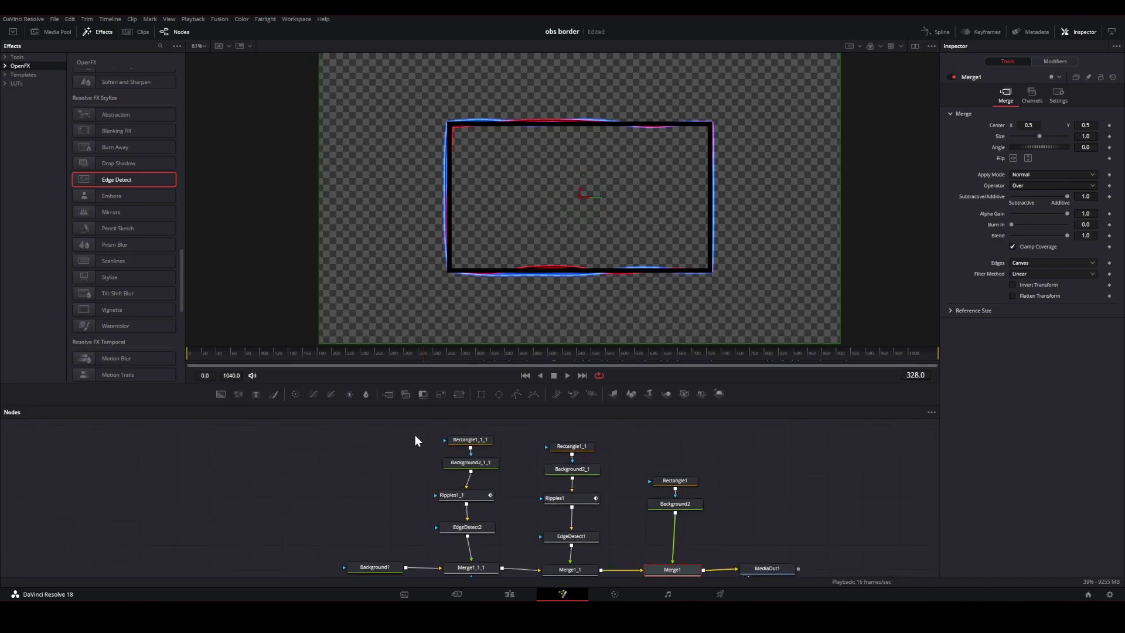
{"action": "left_click_drag", "start_coordinate": [414, 435], "coordinate": [479, 497]}
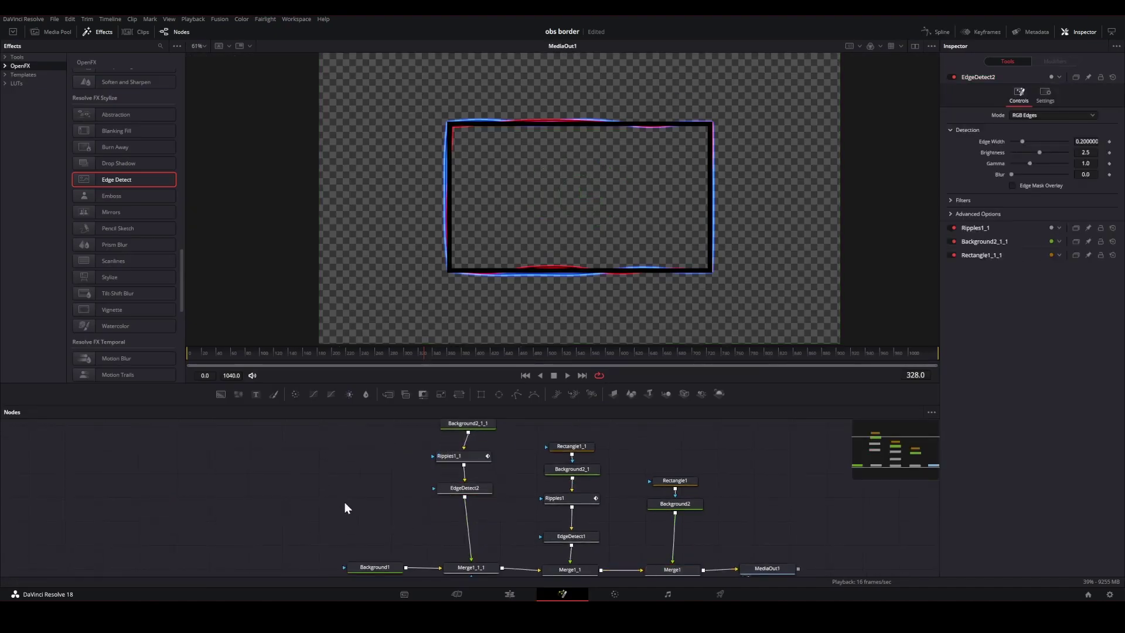
{"action": "key", "text": "shift+space"}
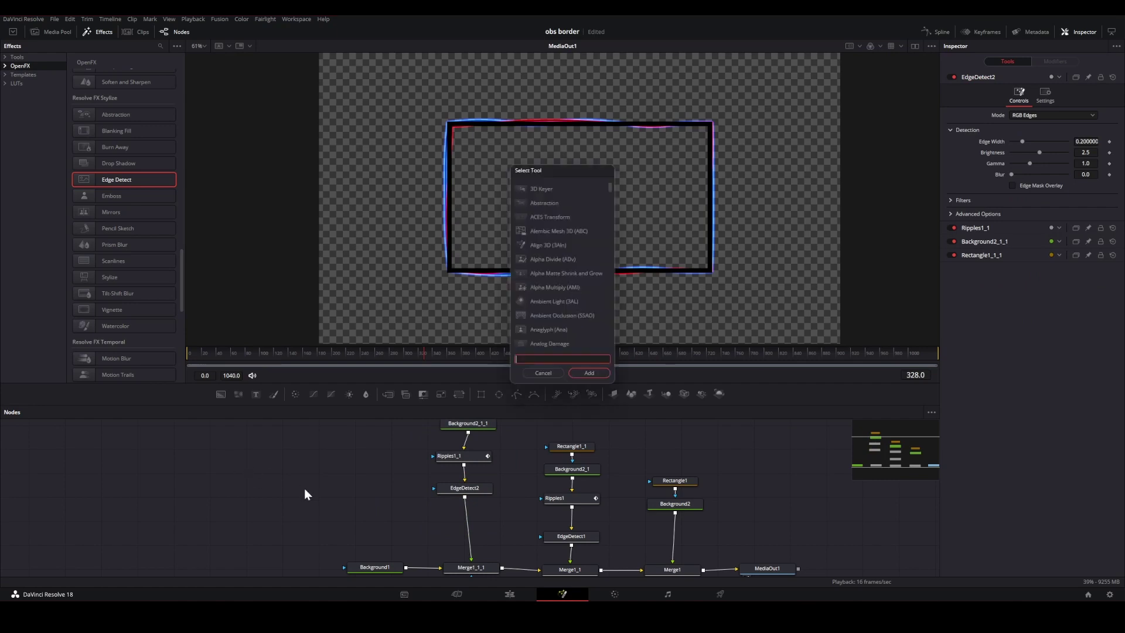
{"action": "type", "text": "glo"}
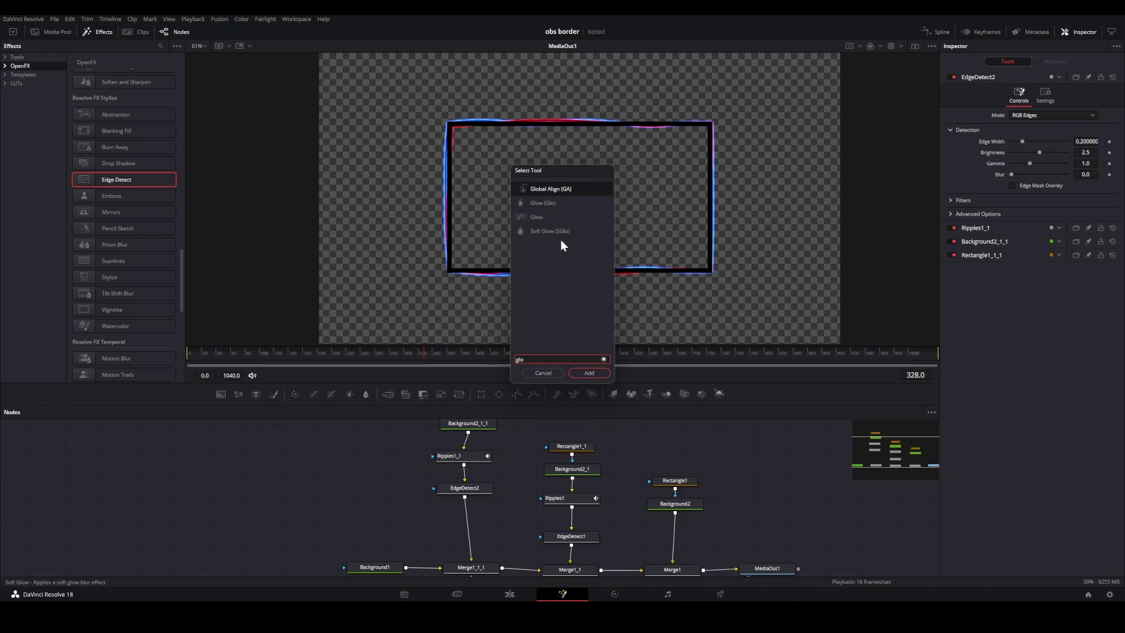
{"action": "type", "text": "w"}
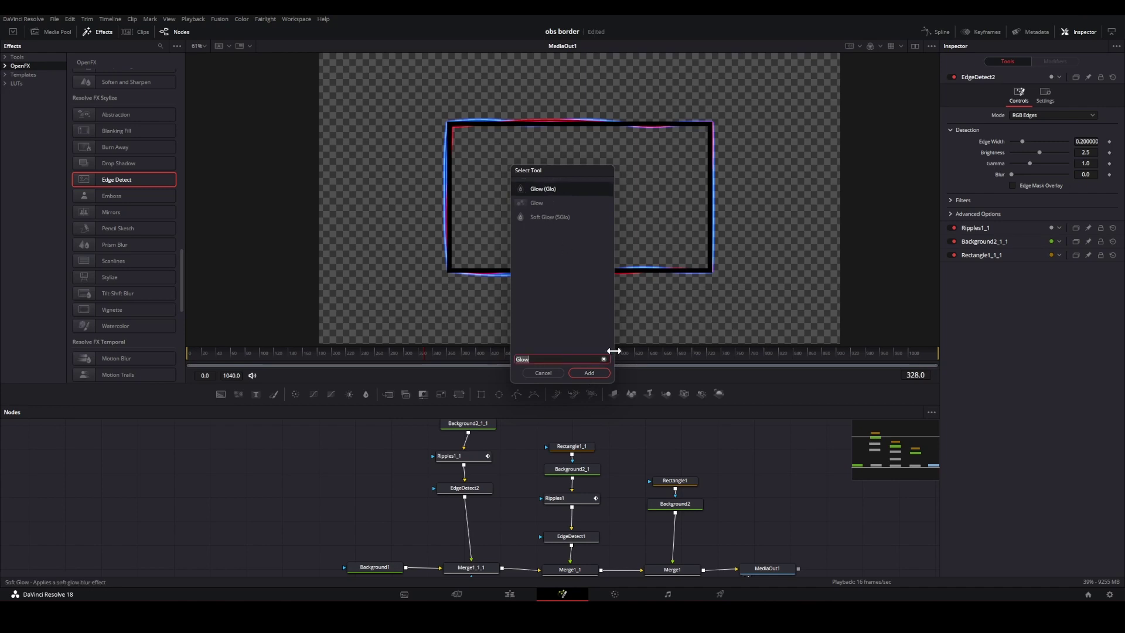
{"action": "left_click", "coordinate": [590, 373]}
{"action": "mouse_move", "coordinate": [391, 529]}
{"action": "left_mouse_down"}
{"action": "mouse_move", "coordinate": [447, 542]}
{"action": "mouse_move", "coordinate": [469, 529]}
{"action": "left_mouse_up"}
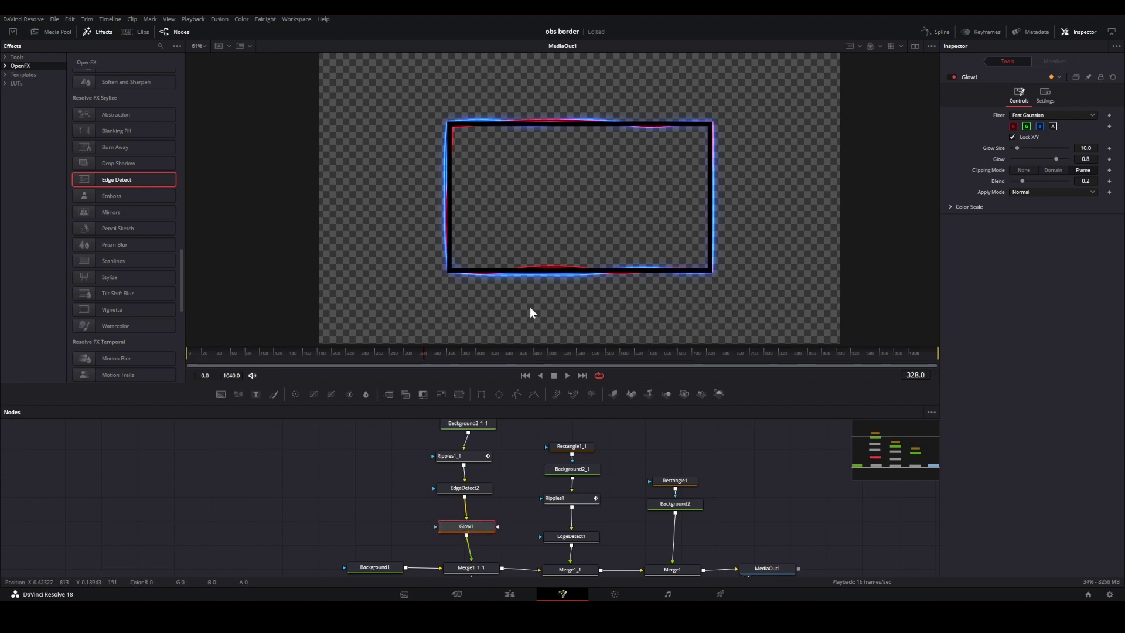
- Play the animation from frame 204 to check the blue border's glow, and stop playback
{"action": "left_click_drag", "start_coordinate": [387, 352], "coordinate": [336, 352]}
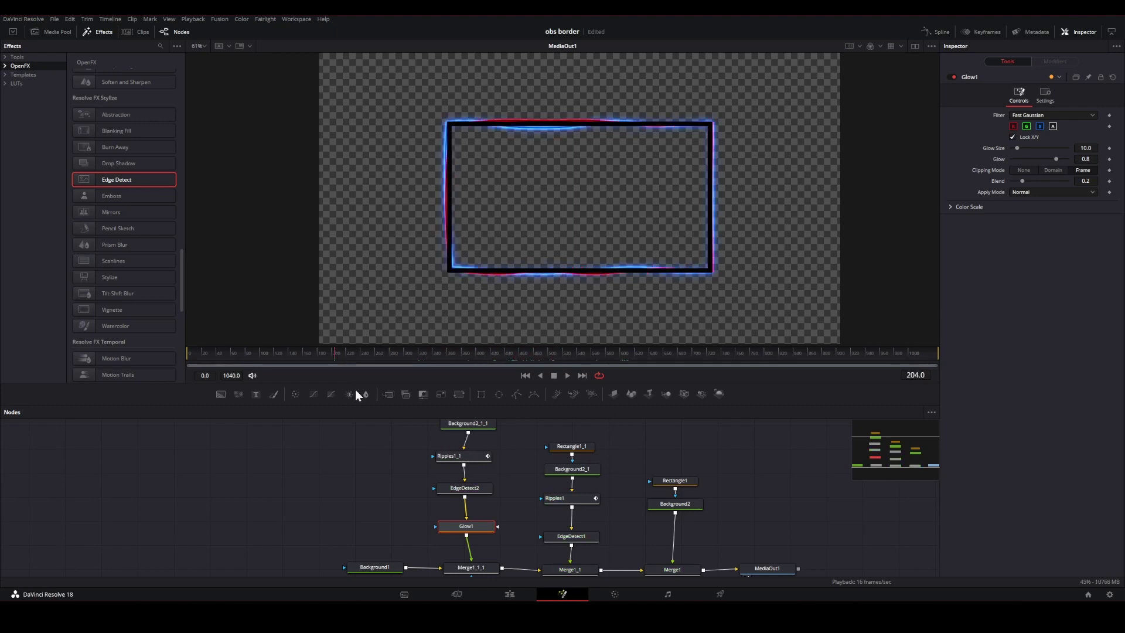
{"action": "key", "text": "space"}
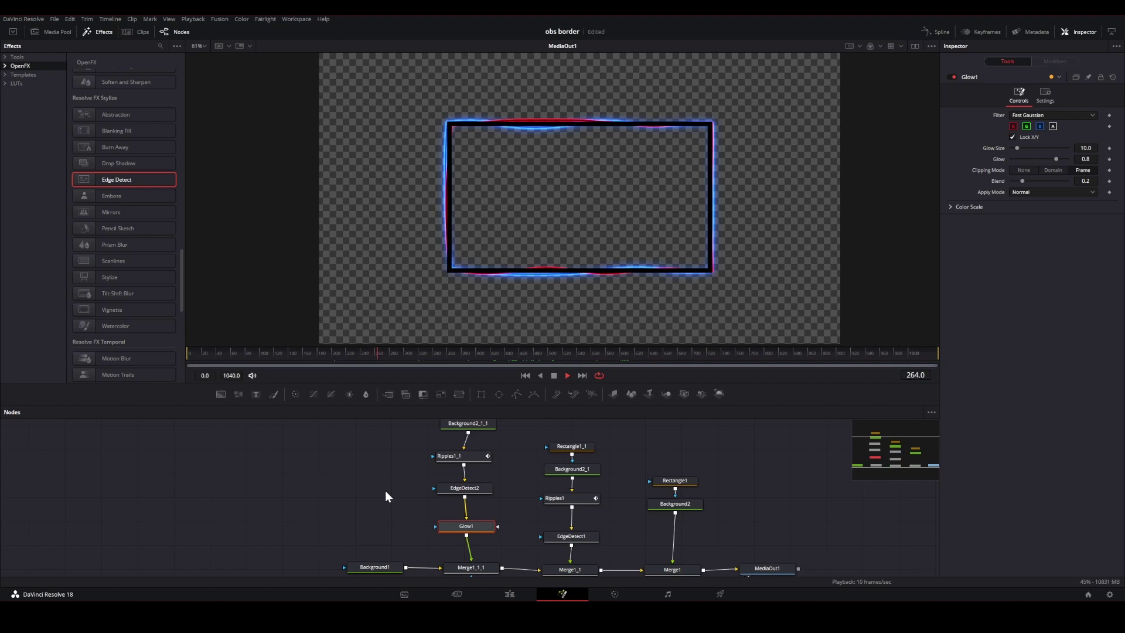
{"action": "key", "text": "space"}
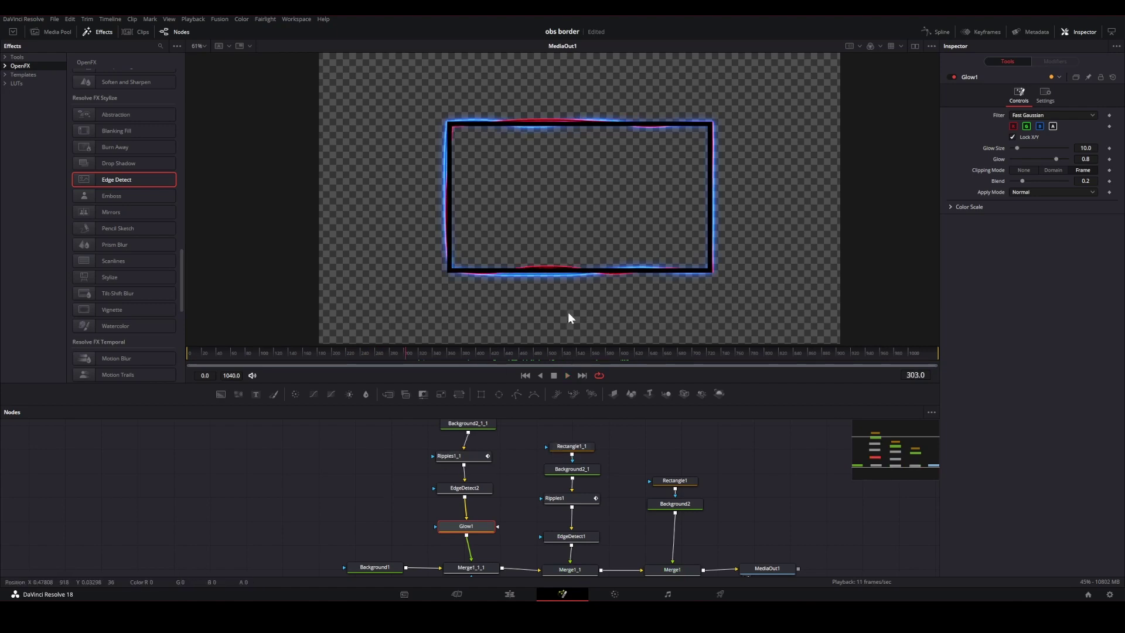
- Compare the glowing border with the full frame of Fusion Composition 1 on the Edit page timeline
{"action": "left_click_drag", "start_coordinate": [747, 488], "coordinate": [688, 459]}
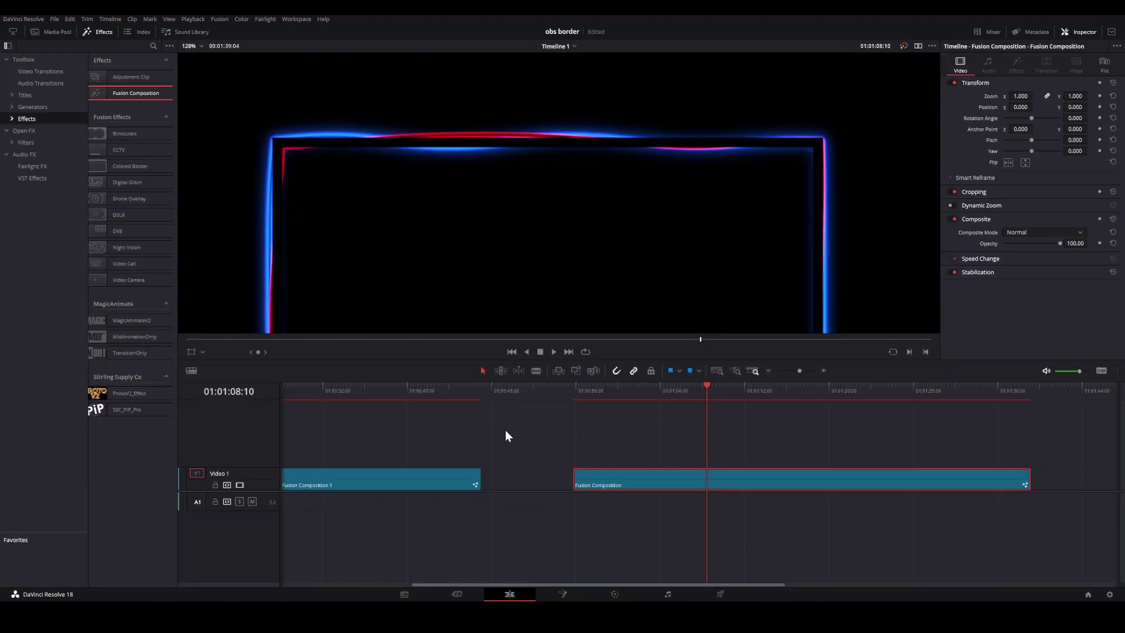
{"action": "left_click_drag", "start_coordinate": [400, 392], "coordinate": [394, 392]}
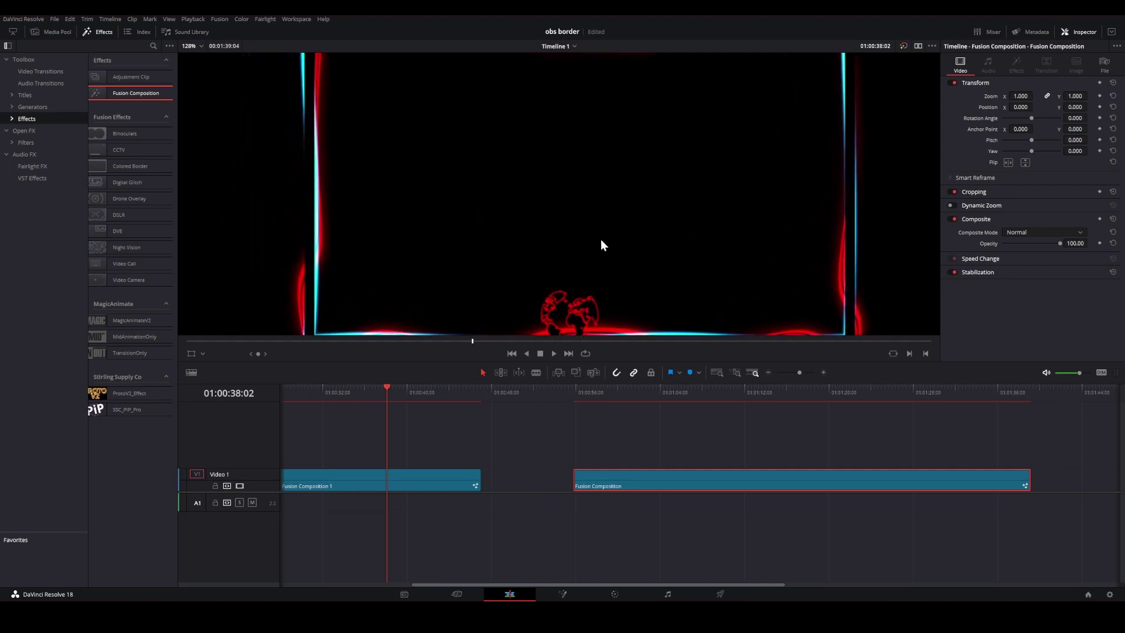
{"action": "scroll", "coordinate": [602, 245], "scroll_direction": "down", "scroll_amount": 4}
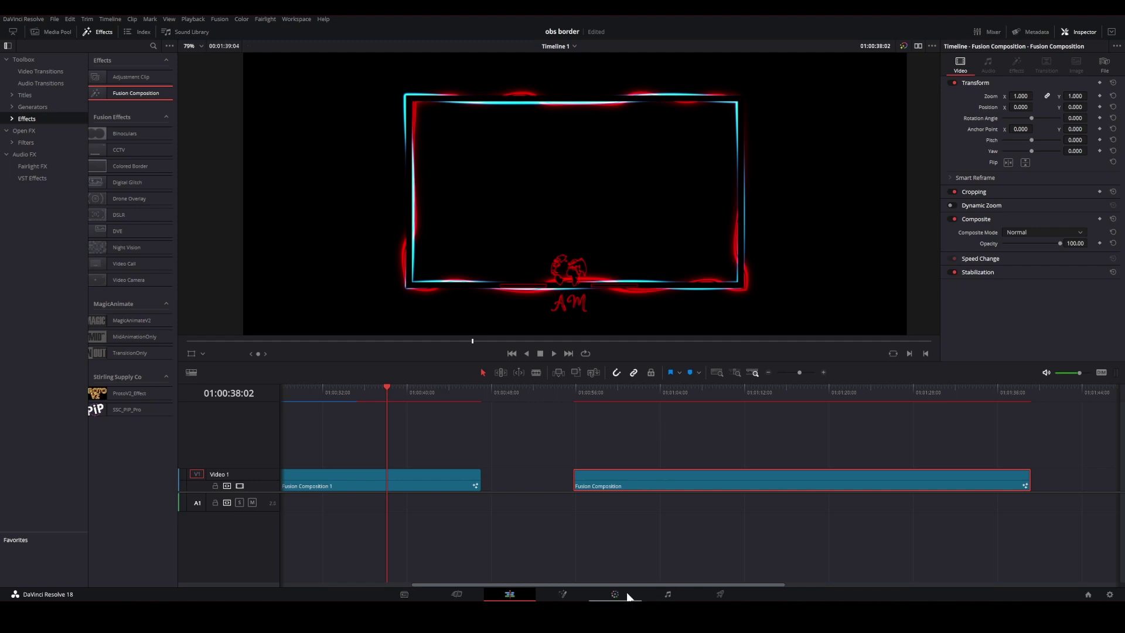
{"action": "left_click", "coordinate": [710, 388]}
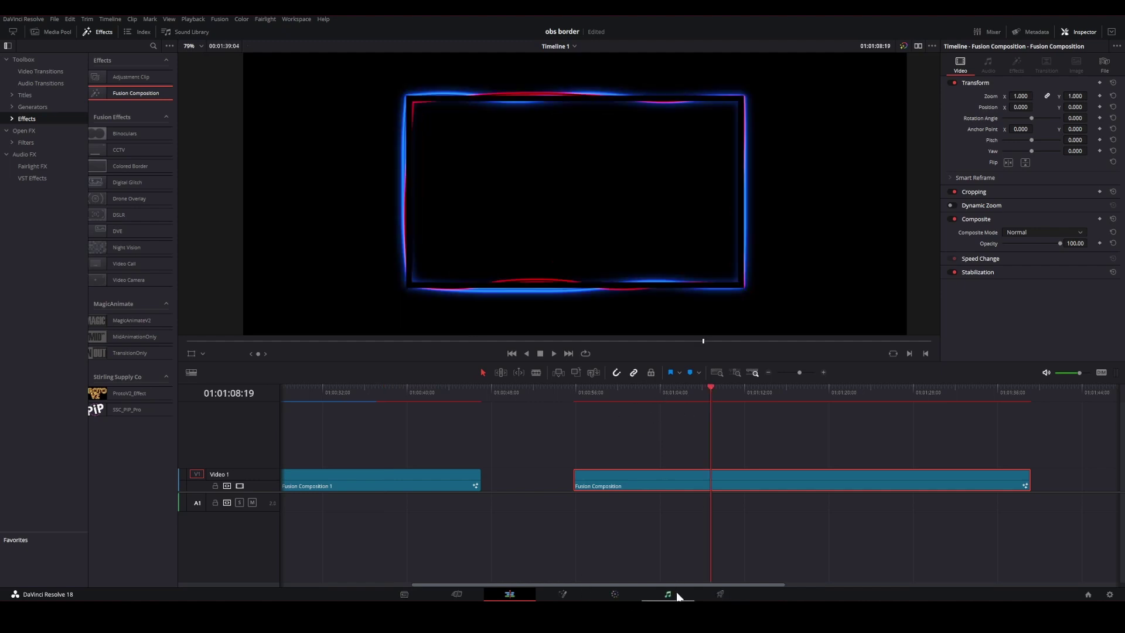
- Open the Deliver page's render settings and move the playhead to the start of Fusion Composition 1 at 01:00:24:12
{"action": "left_click", "coordinate": [718, 594]}
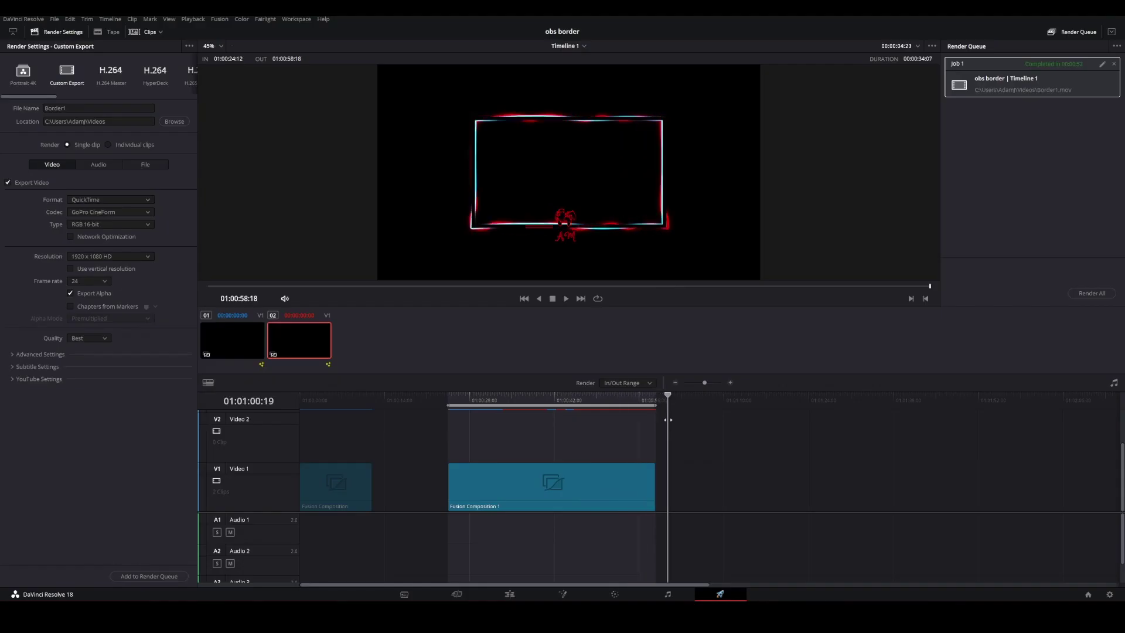
{"action": "key", "text": "Up"}
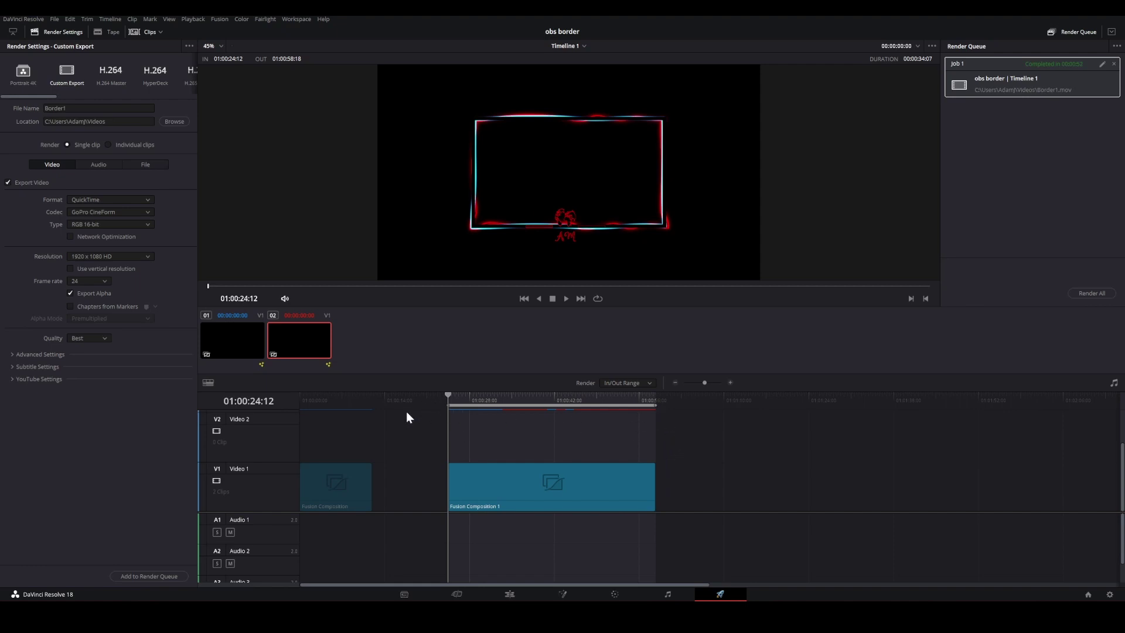
- Confirm Export Alpha is enabled for the QuickTime GoPro CineForm RGB 16-bit export and add the Border1 render to the render queue
{"action": "left_click", "coordinate": [71, 293]}
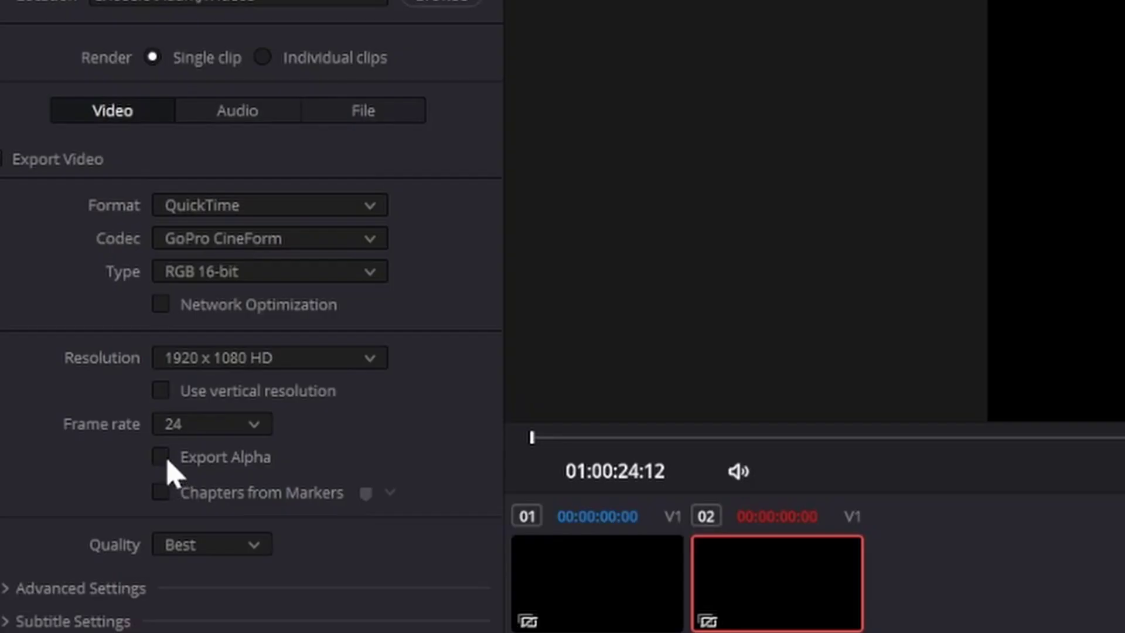
{"action": "left_click", "coordinate": [169, 465]}
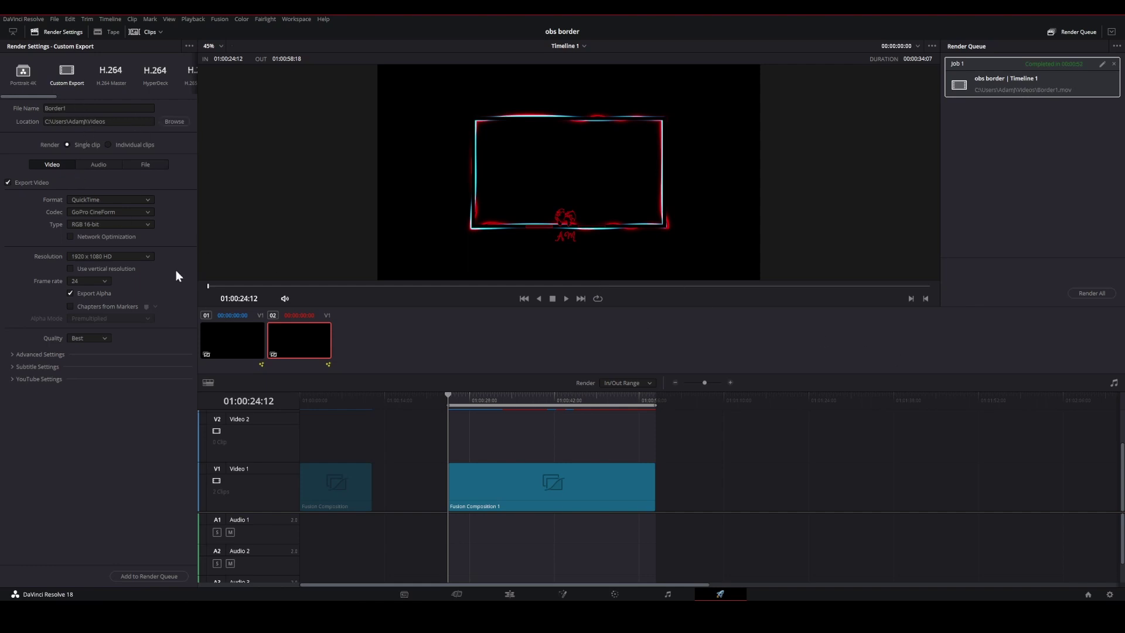
{"action": "left_click", "coordinate": [170, 578]}
- Return to the Edit page and place the rendered Border1.mov from the Videos folder on Video 2 at the playhead
{"action": "key", "text": "shift+4"}
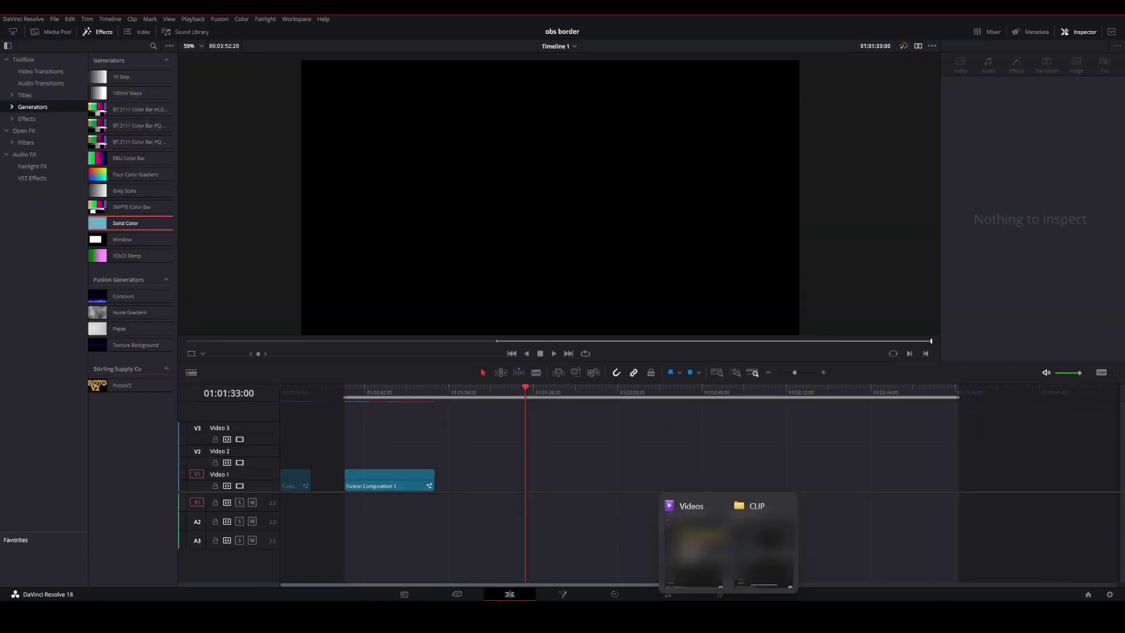
{"action": "left_click", "coordinate": [787, 573]}
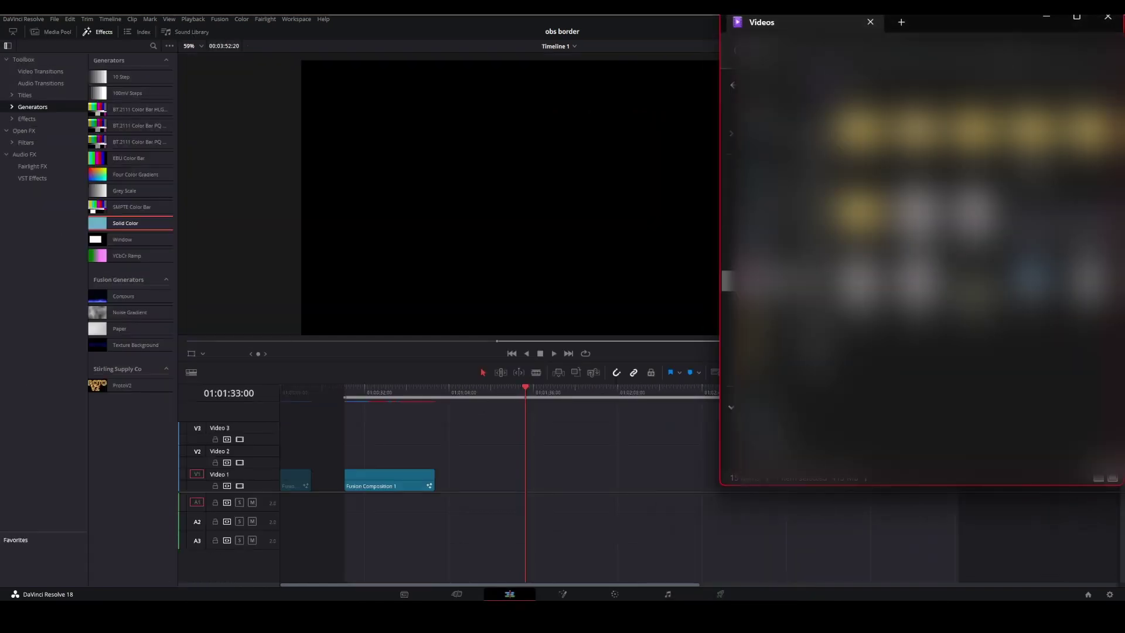
{"action": "left_click_drag", "start_coordinate": [914, 214], "coordinate": [570, 457]}
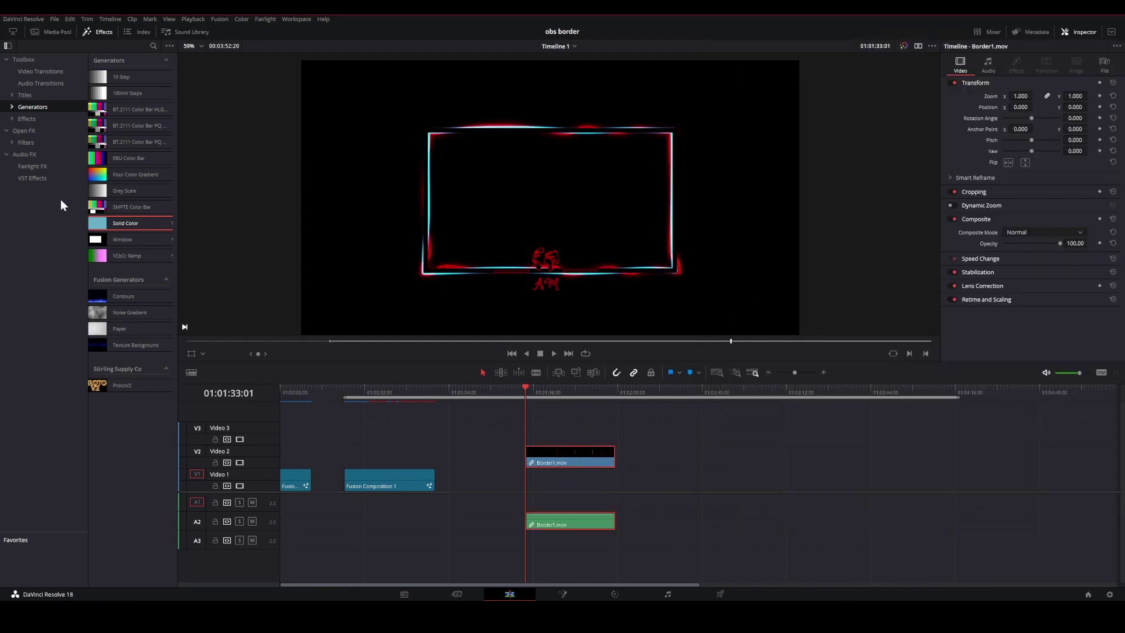
- Place a Solid Color generator on Video 1 beneath Border1.mov, extending past its end, and set its color to dark blue
{"action": "left_click_drag", "start_coordinate": [109, 229], "coordinate": [930, 488]}
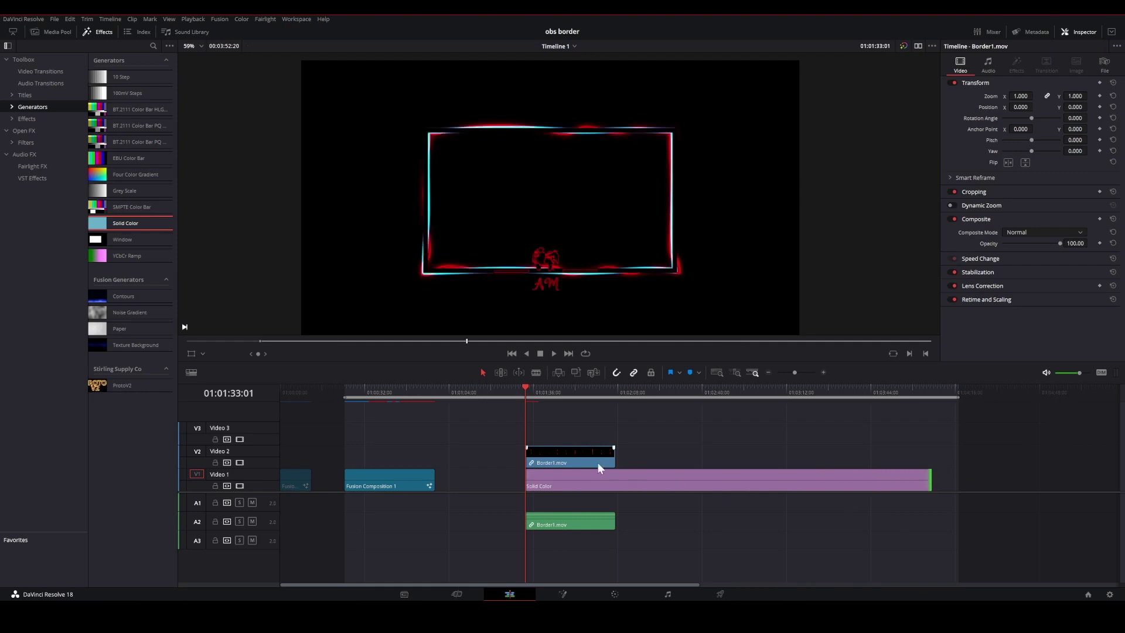
{"action": "left_click", "coordinate": [575, 478]}
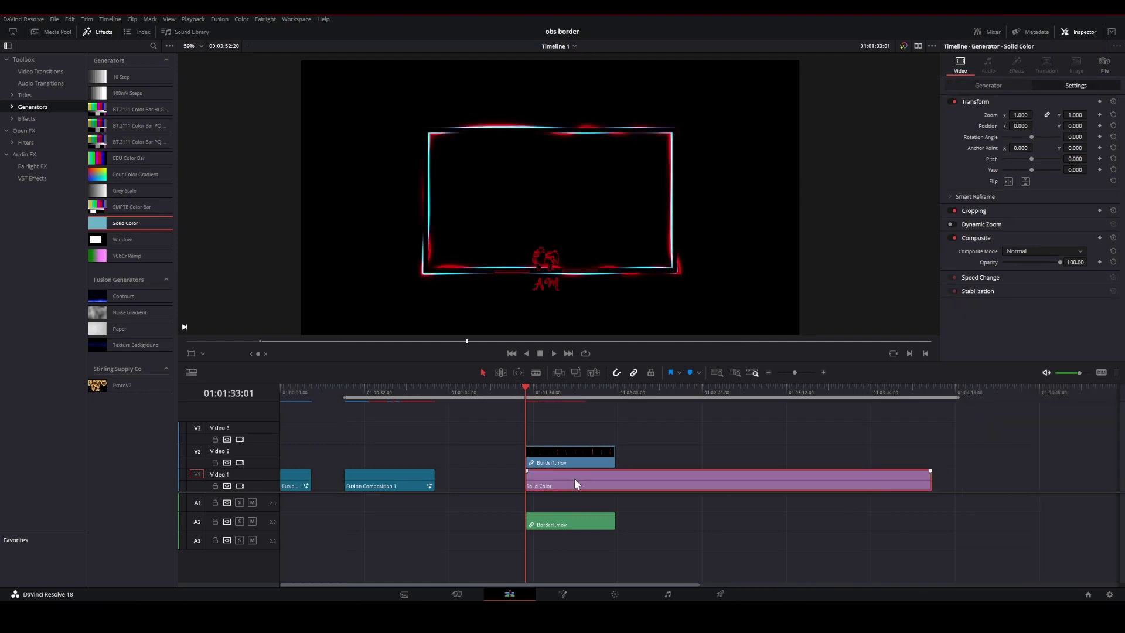
{"action": "left_click", "coordinate": [997, 88]}
{"action": "left_click", "coordinate": [1007, 115]}
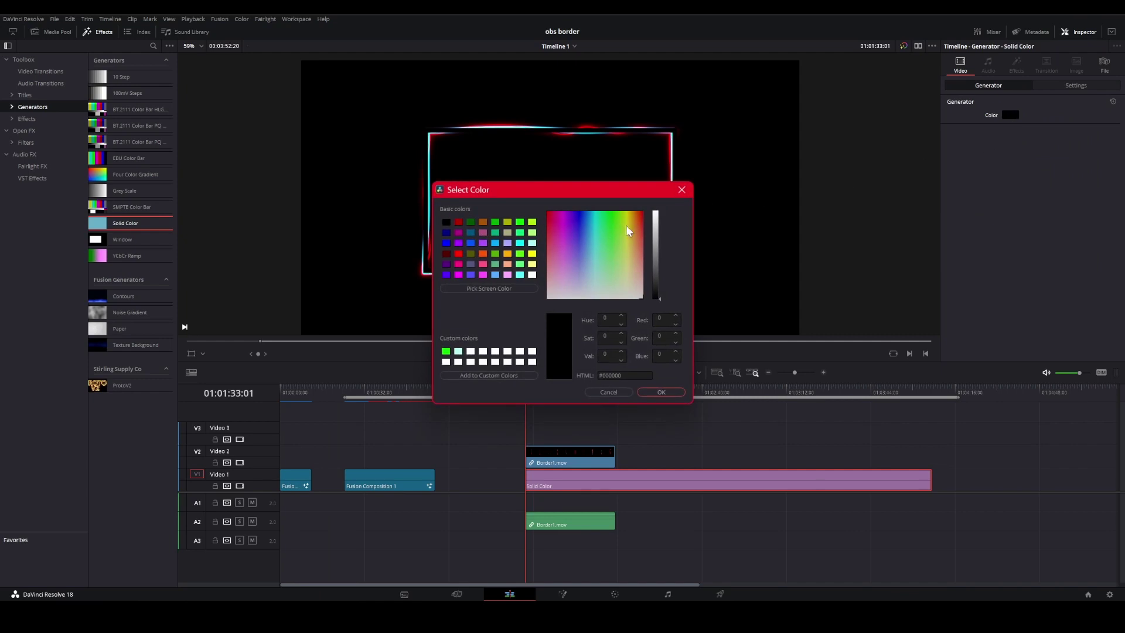
{"action": "left_click_drag", "start_coordinate": [626, 225], "coordinate": [582, 224]}
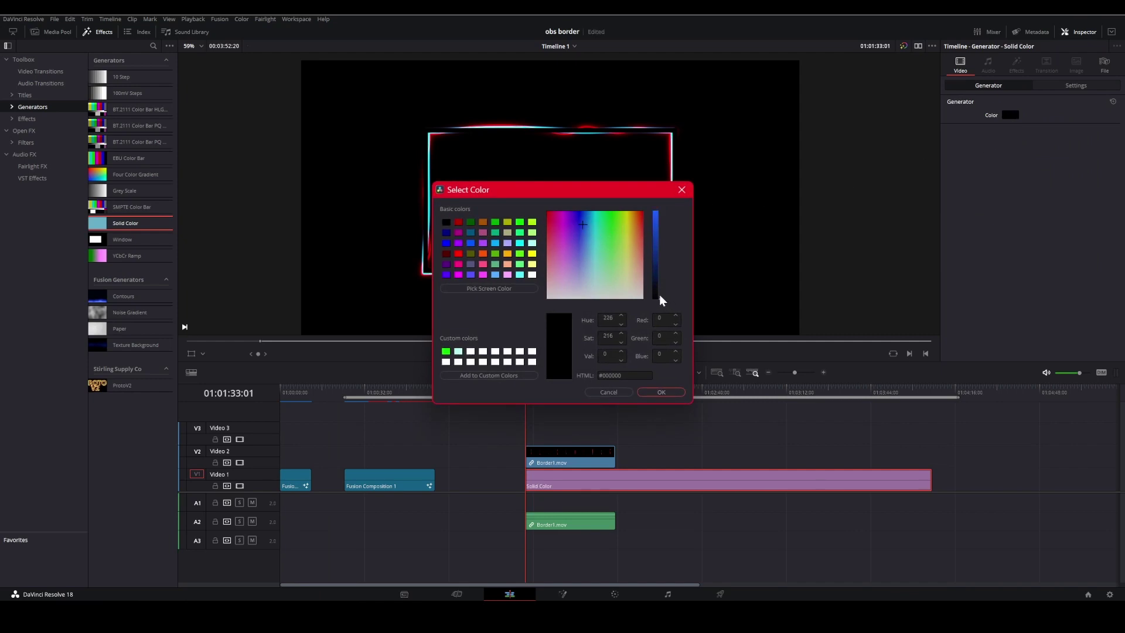
{"action": "left_click_drag", "start_coordinate": [659, 295], "coordinate": [659, 255]}
{"action": "left_click", "coordinate": [579, 229]}
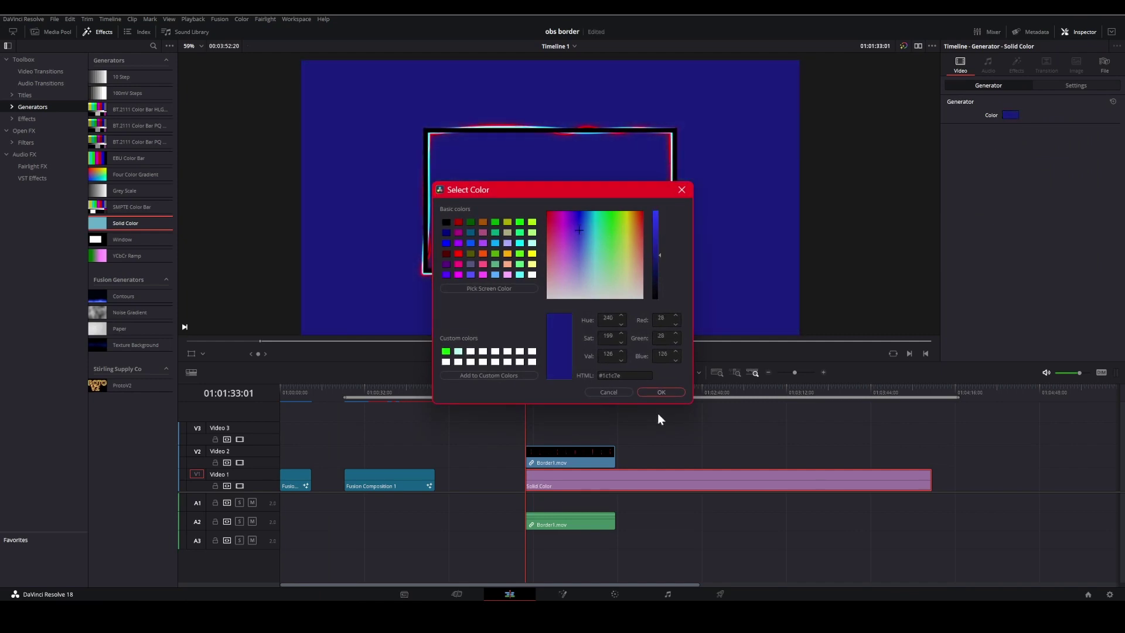
{"action": "left_click", "coordinate": [658, 393]}
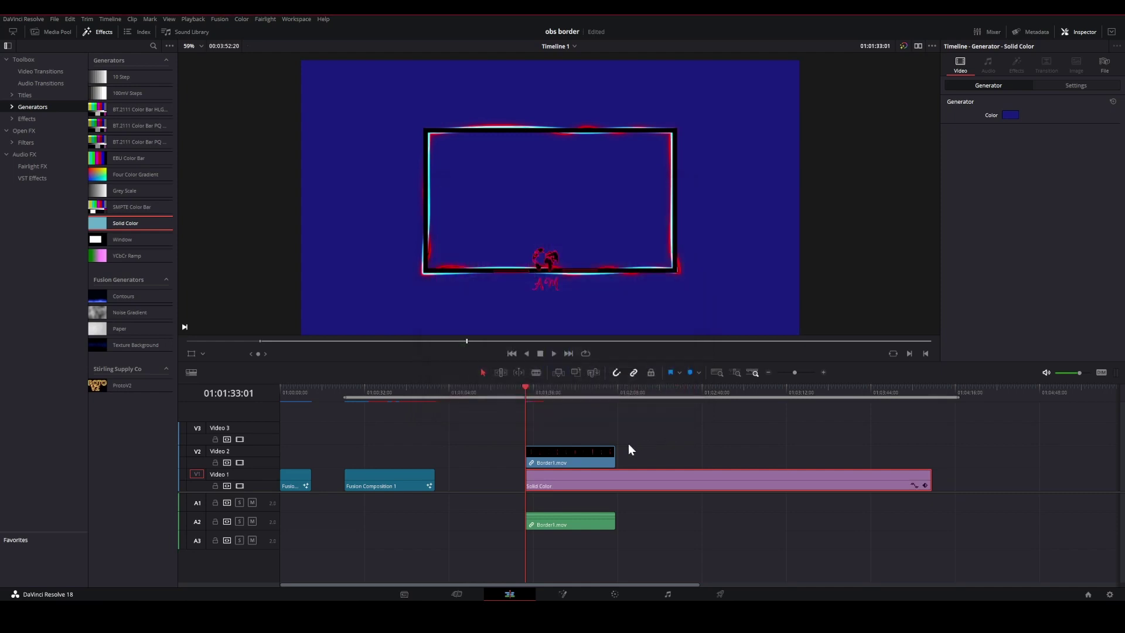
- Scale Border1.mov to a zoom of 0.640 and position it at X 648, Y 366 in the frame's upper-right corner
{"action": "left_click", "coordinate": [661, 482]}
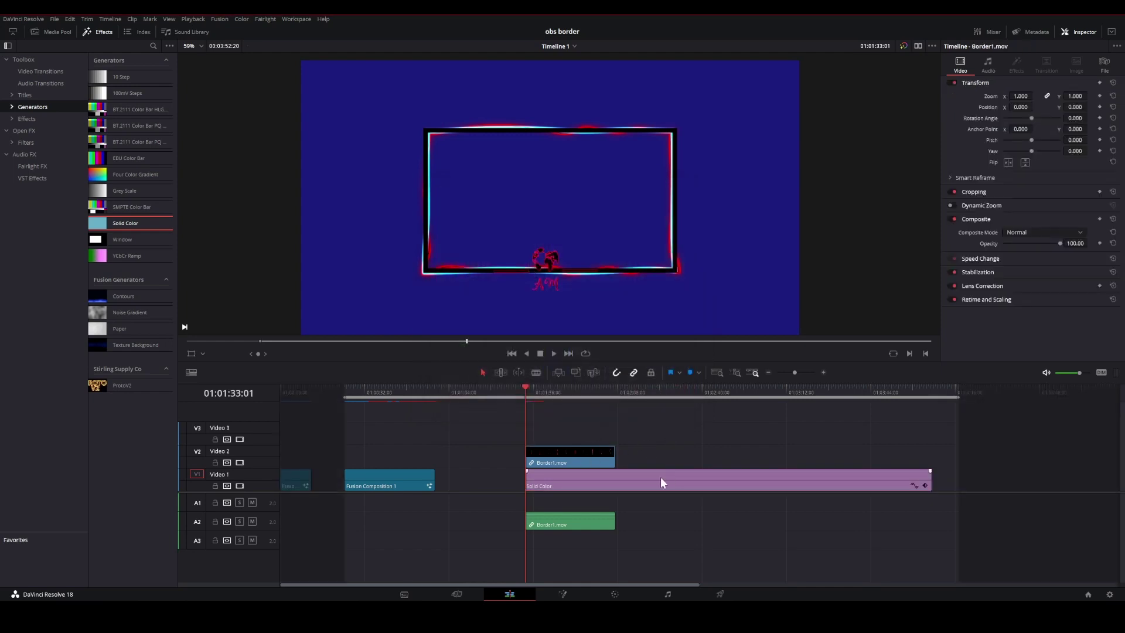
{"action": "left_click", "coordinate": [575, 462]}
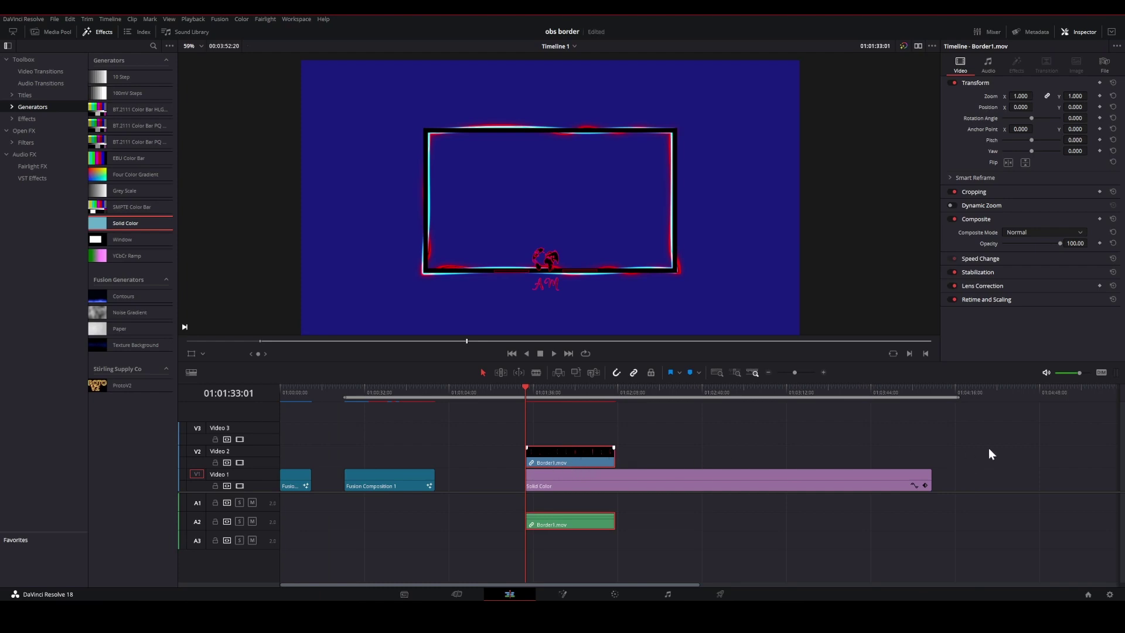
{"action": "left_click_drag", "start_coordinate": [1021, 96], "coordinate": [1089, 106]}
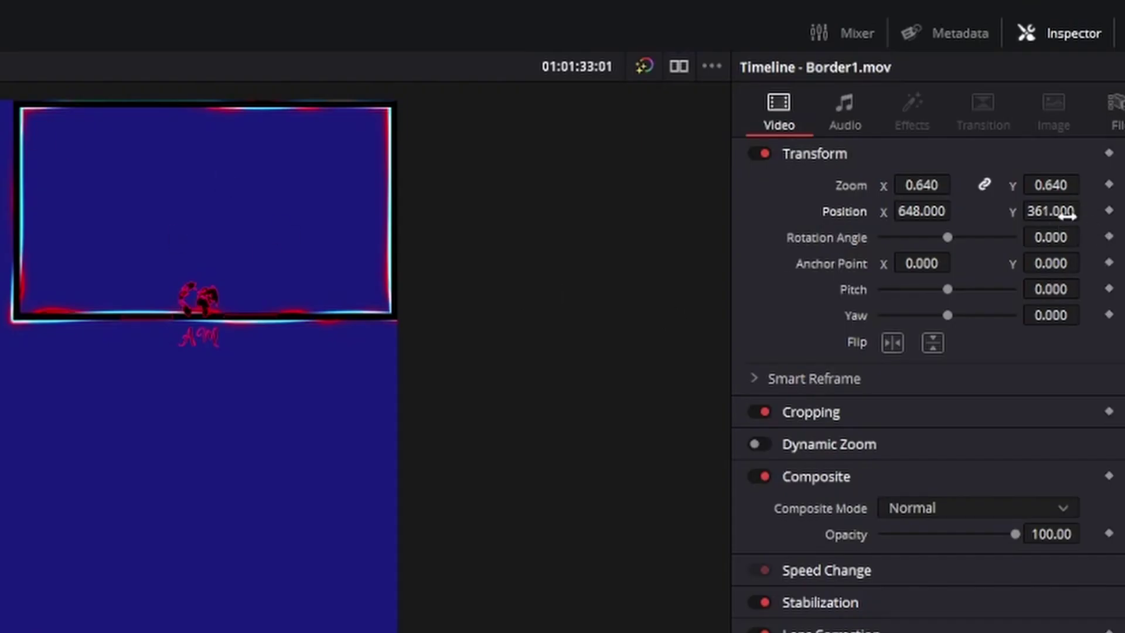
{"action": "left_click_drag", "start_coordinate": [1072, 211], "coordinate": [1090, 208]}
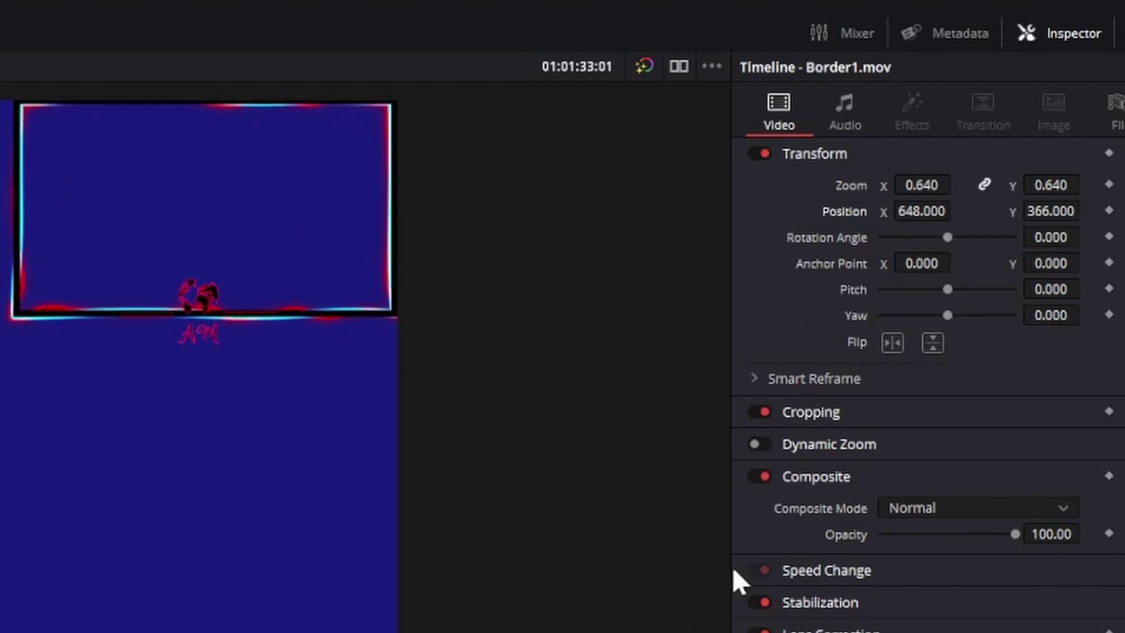
- Unlink the border clip's zoom axes, try zoom values of X 0.730 and Y 0.610, and undo the change
{"action": "left_click", "coordinate": [985, 185]}
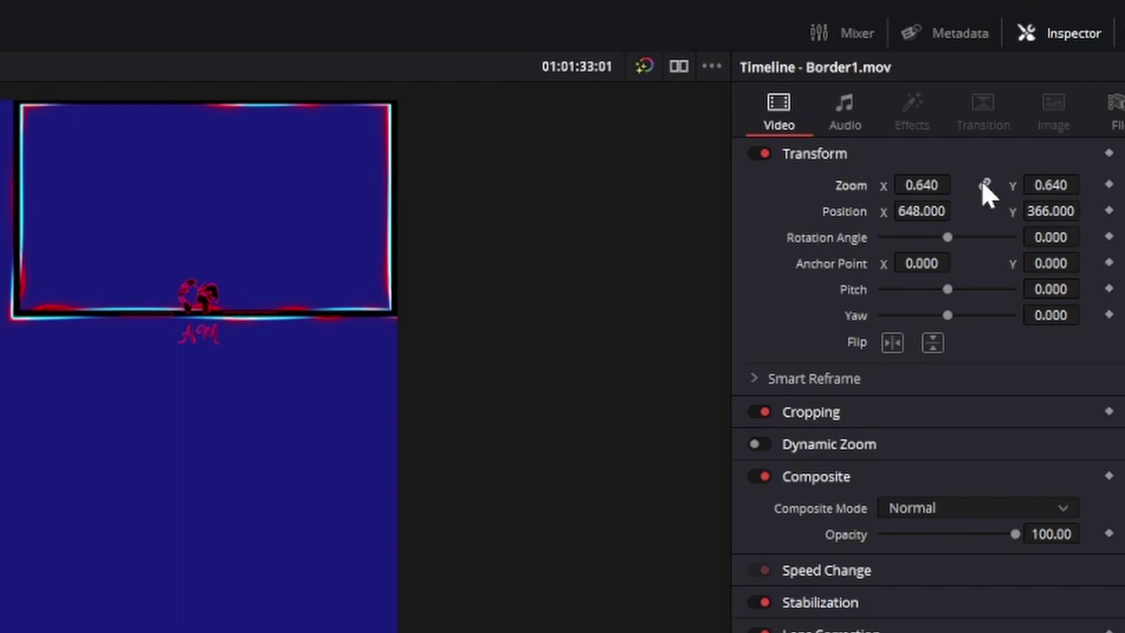
{"action": "left_click_drag", "start_coordinate": [900, 185], "coordinate": [879, 185]}
{"action": "left_click_drag", "start_coordinate": [957, 185], "coordinate": [979, 189]}
{"action": "mouse_move", "coordinate": [1049, 185]}
{"action": "left_mouse_down"}
{"action": "mouse_move", "coordinate": [1073, 186]}
{"action": "mouse_move", "coordinate": [1046, 186]}
{"action": "left_mouse_up"}
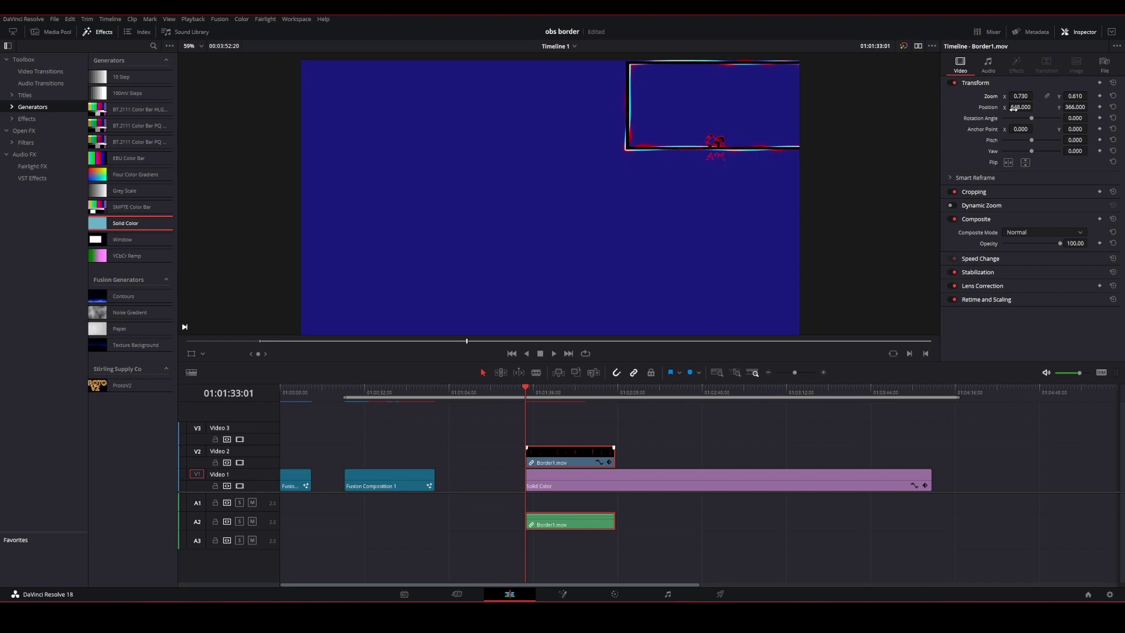
{"action": "key", "text": "ctrl+z"}
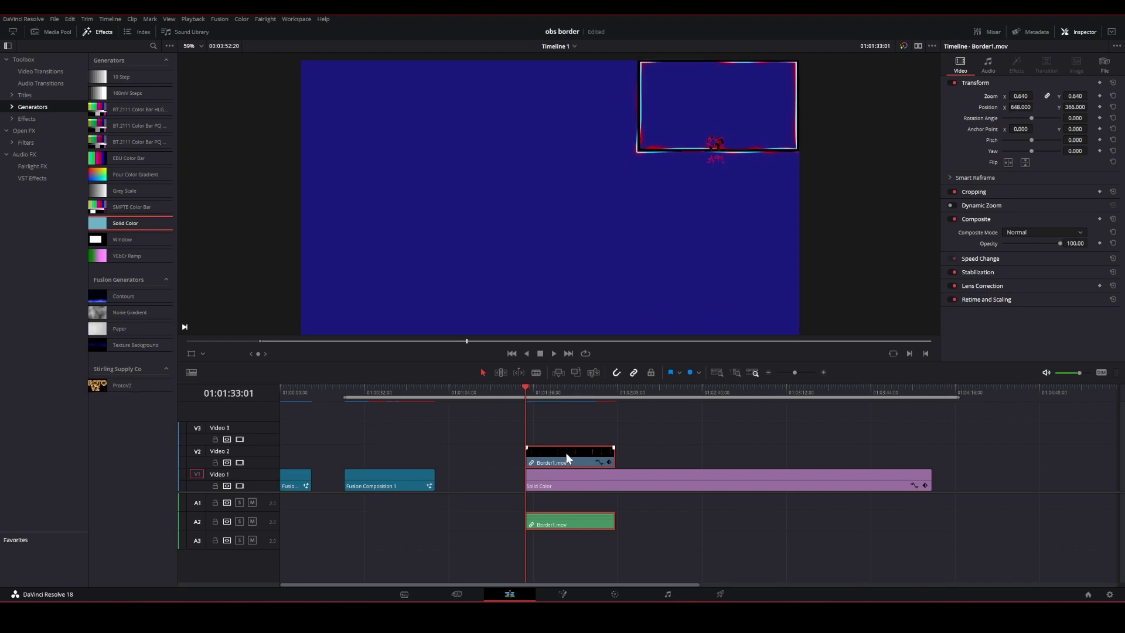
- Duplicate Border1.mov end to end along Video 2 into five clips, trimming the last one to the end of the Solid Color
{"action": "left_click_drag", "start_coordinate": [566, 452], "coordinate": [653, 454]}
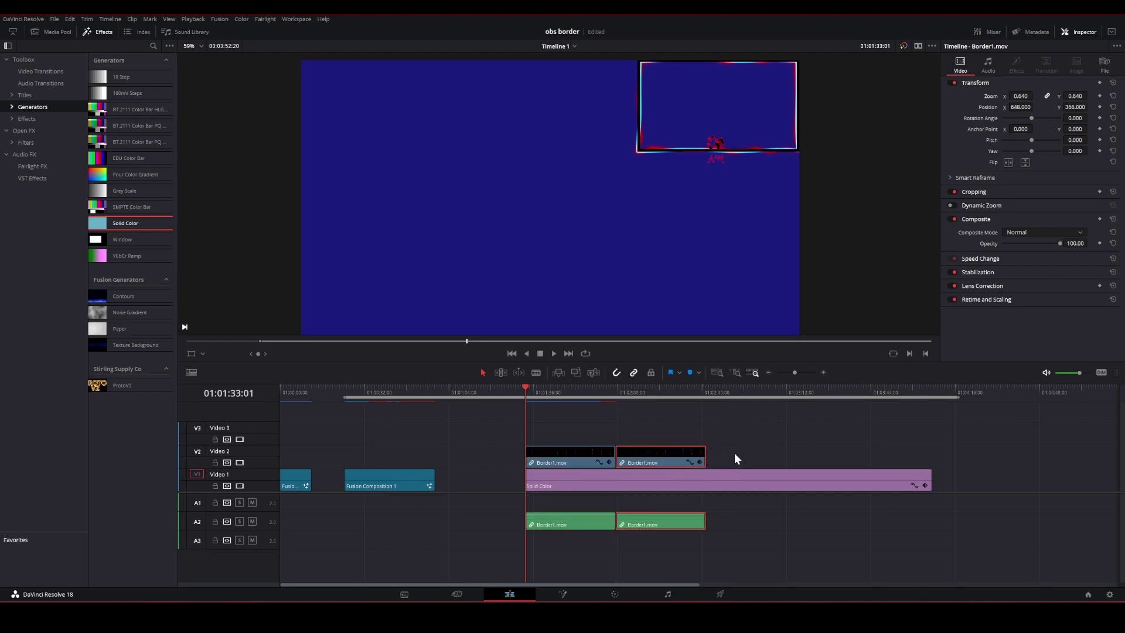
{"action": "left_click", "coordinate": [581, 457], "text": "ctrl"}
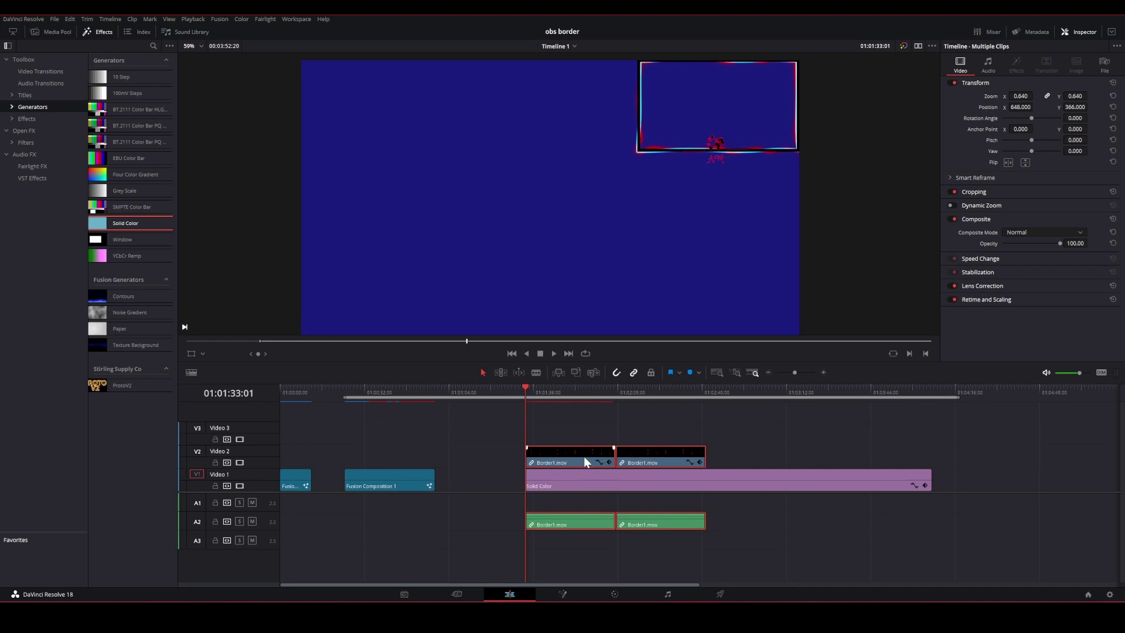
{"action": "left_click_drag", "start_coordinate": [595, 456], "coordinate": [771, 455]}
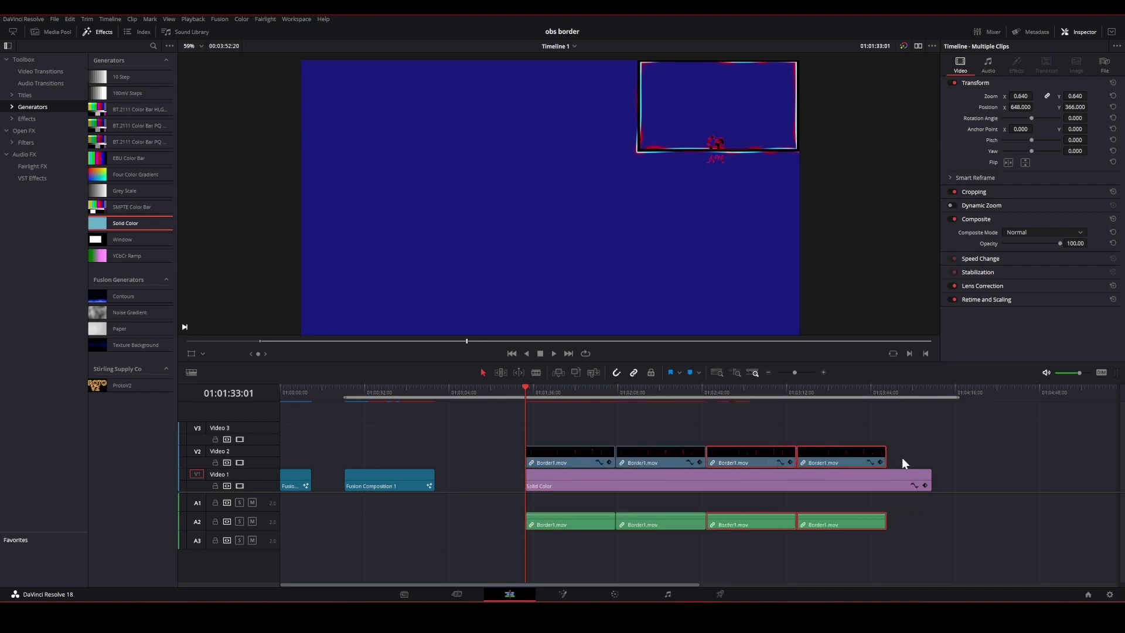
{"action": "left_click", "coordinate": [540, 446]}
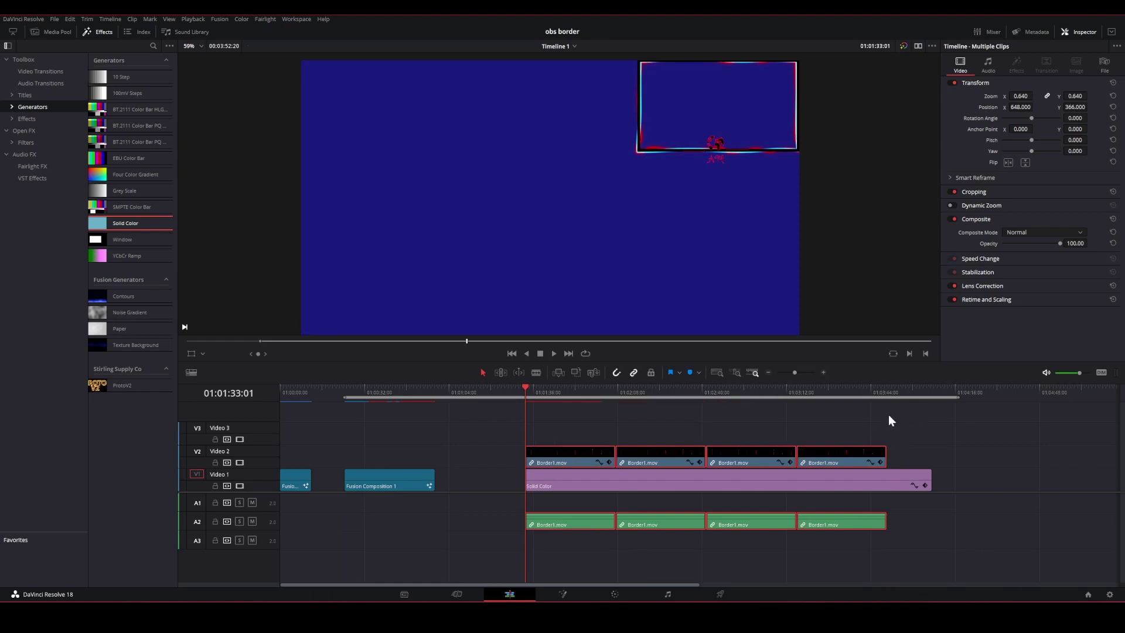
{"action": "left_click", "coordinate": [828, 461]}
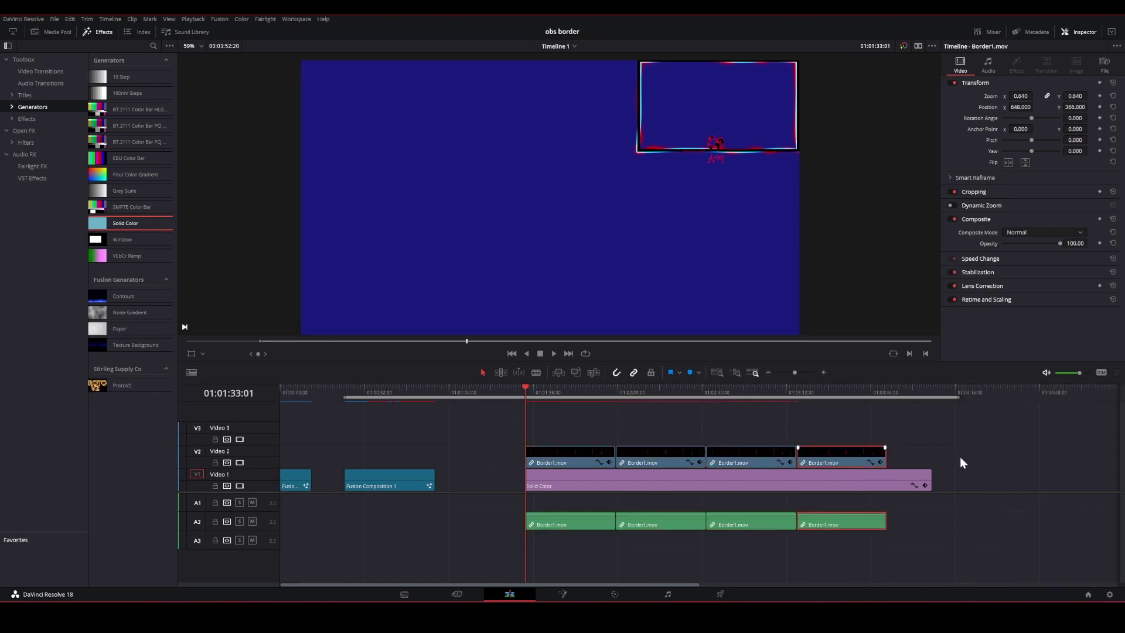
{"action": "left_click_drag", "start_coordinate": [843, 456], "coordinate": [930, 455]}
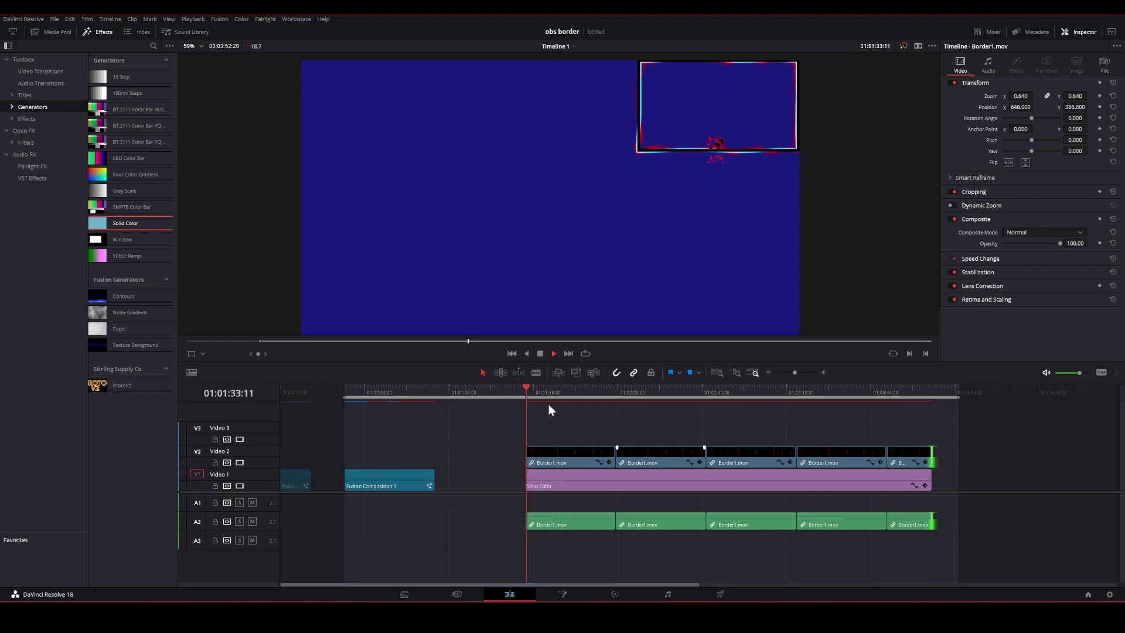
- Scrub and fast-play the timeline to check the repeated border animation over the blue background
{"action": "left_click_drag", "start_coordinate": [555, 389], "coordinate": [839, 388]}
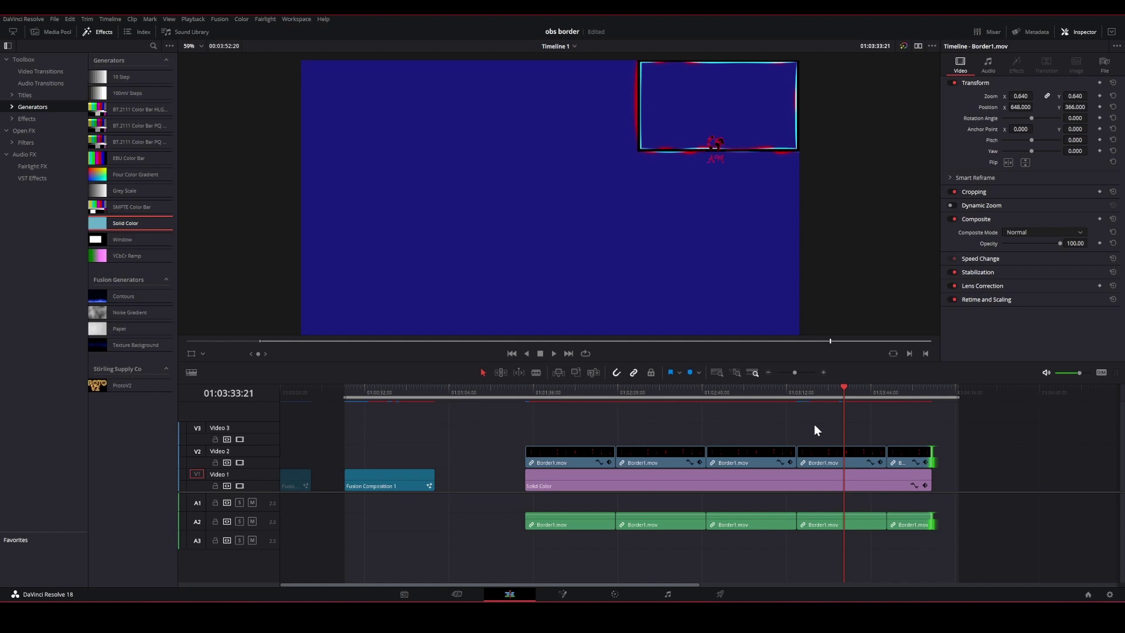
{"action": "left_click_drag", "start_coordinate": [791, 388], "coordinate": [651, 398]}
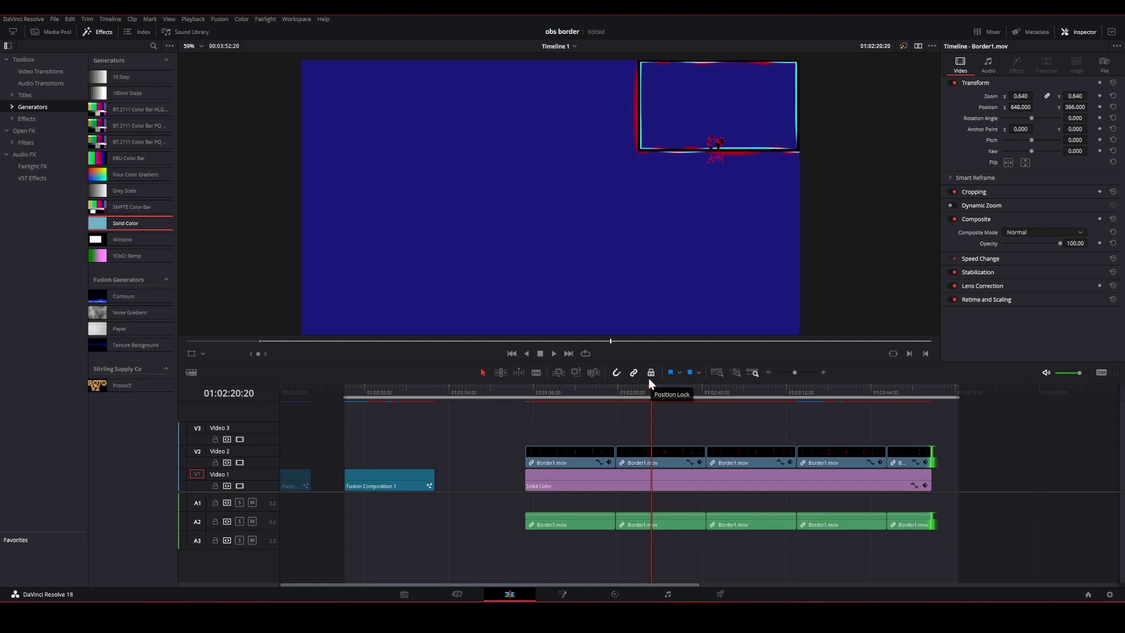
{"action": "left_click_drag", "start_coordinate": [648, 388], "coordinate": [591, 396]}
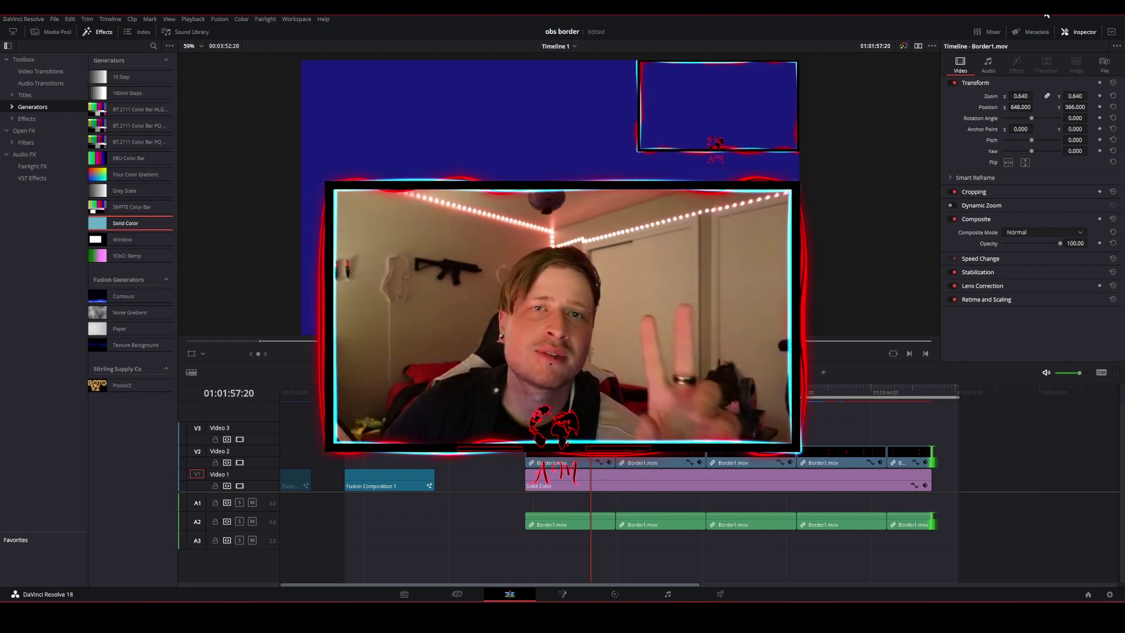
{"action": "key", "text": "l"}
{"action": "key", "text": "l"}
{"action": "key", "text": "l"}
{"action": "key", "text": "l"}
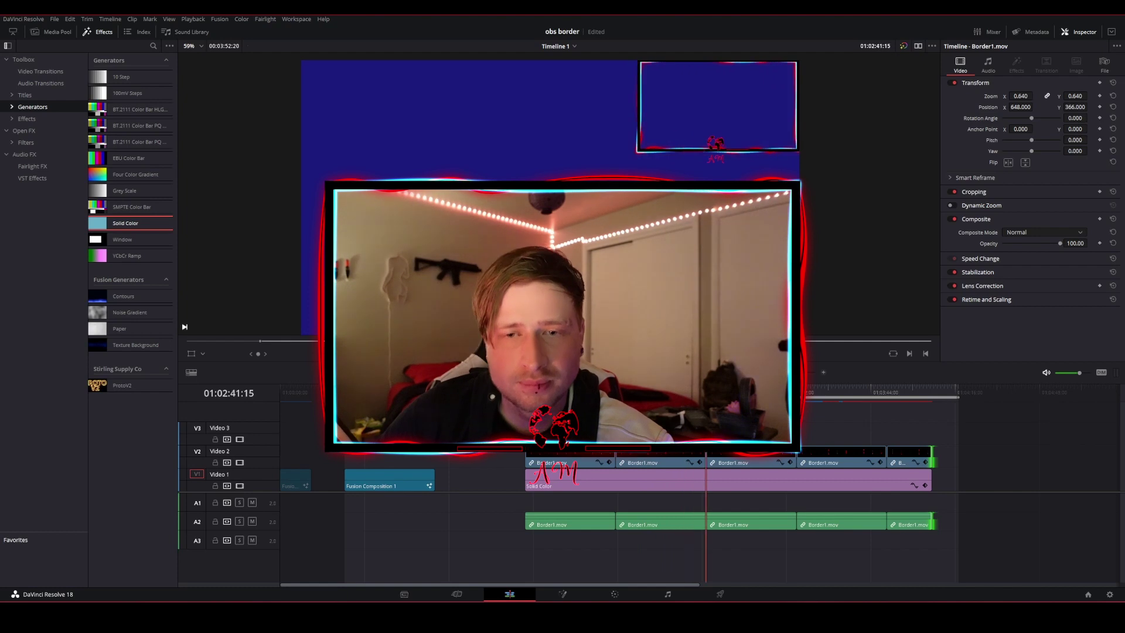